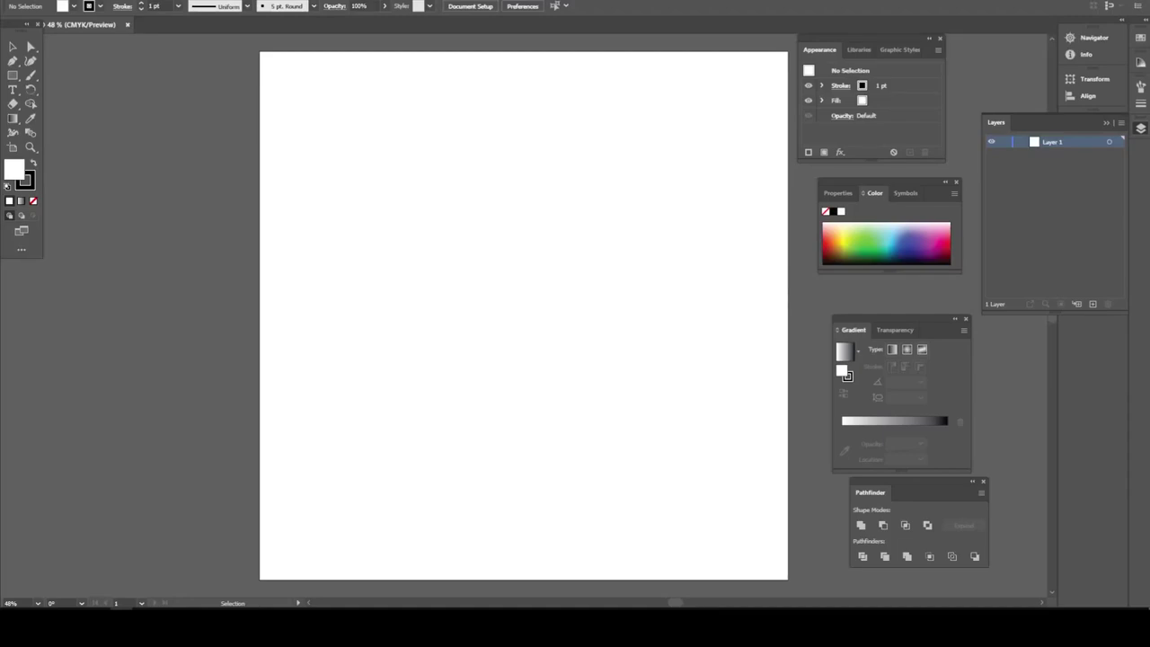
Step: Create a new Calligraphic brush with its size set to follow Pressure
key(b)
click(314, 7)
click(296, 99)
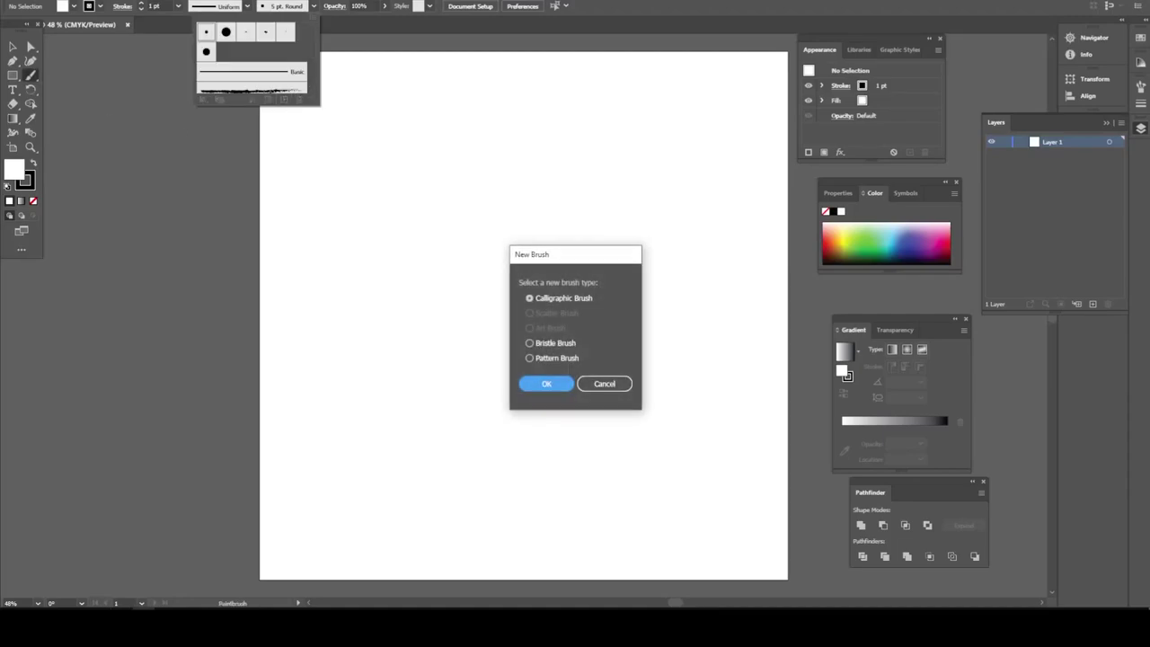
click(544, 383)
click(611, 370)
click(605, 410)
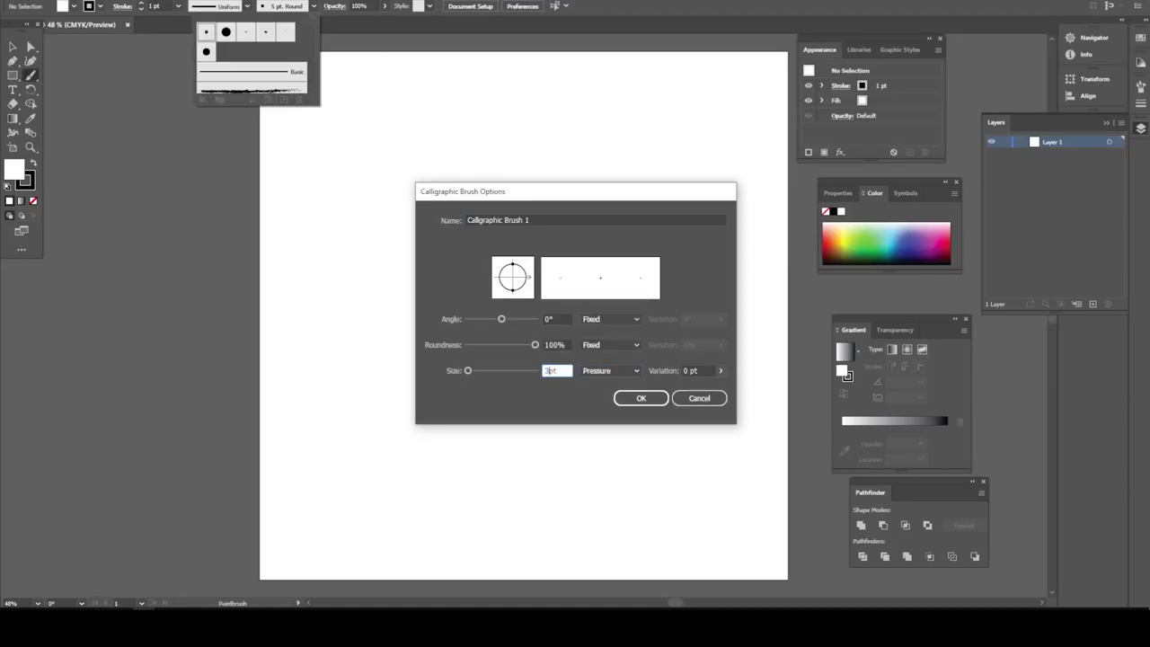
click(643, 398)
Step: Set the brush stroke to pink at 53% opacity, testing it off the artboard
mouse_move(216, 153)
mouse_down()
mouse_move(232, 120)
mouse_move(189, 172)
mouse_up()
double_click(24, 179)
click(1086, 387)
click(385, 6)
drag(382, 20, 360, 20)
Step: Sketch the face outline, then move it lower on the page and widen it
drag(217, 99, 214, 166)
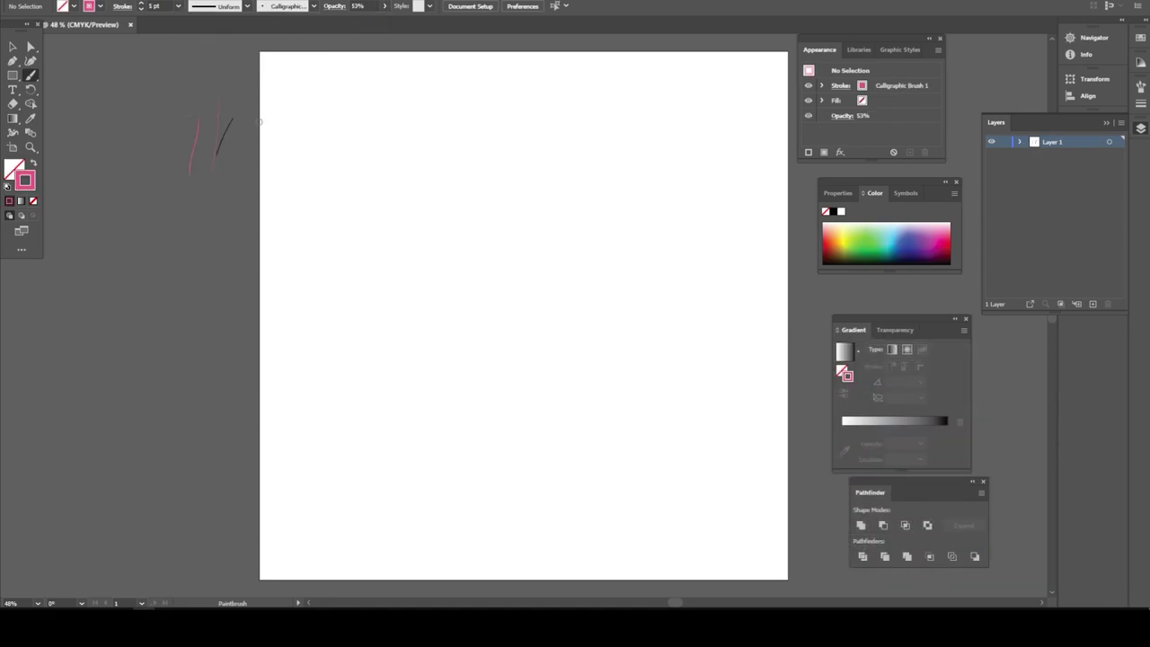
drag(519, 394, 647, 218)
drag(538, 418, 409, 170)
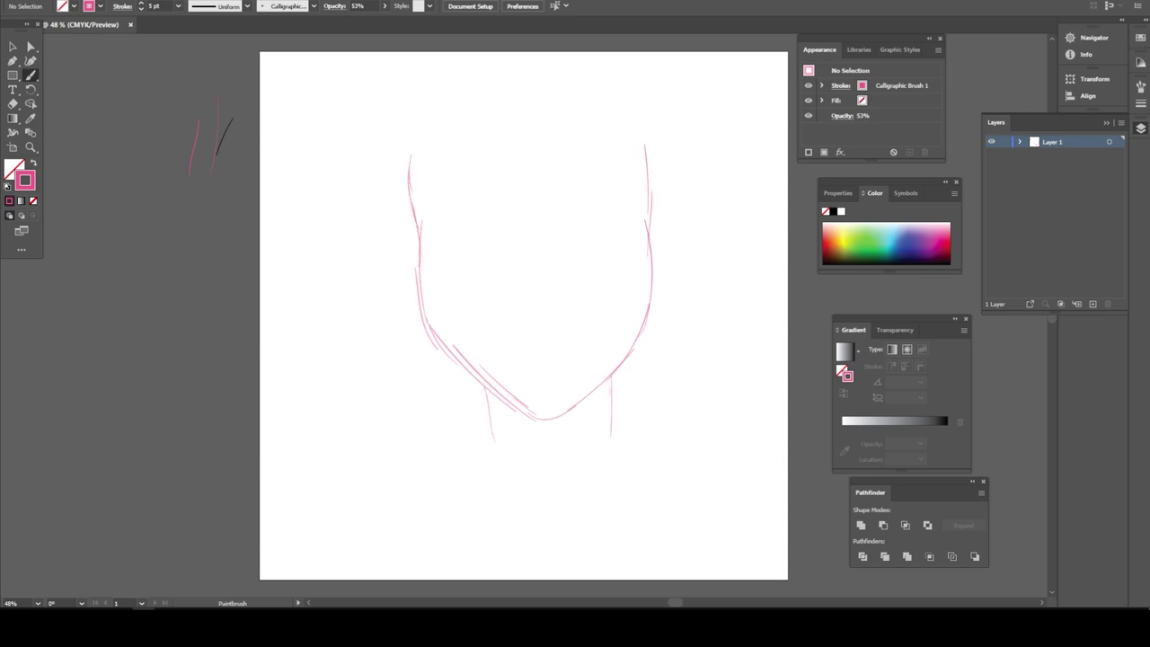
key(v)
drag(672, 122, 372, 287)
drag(611, 409, 611, 452)
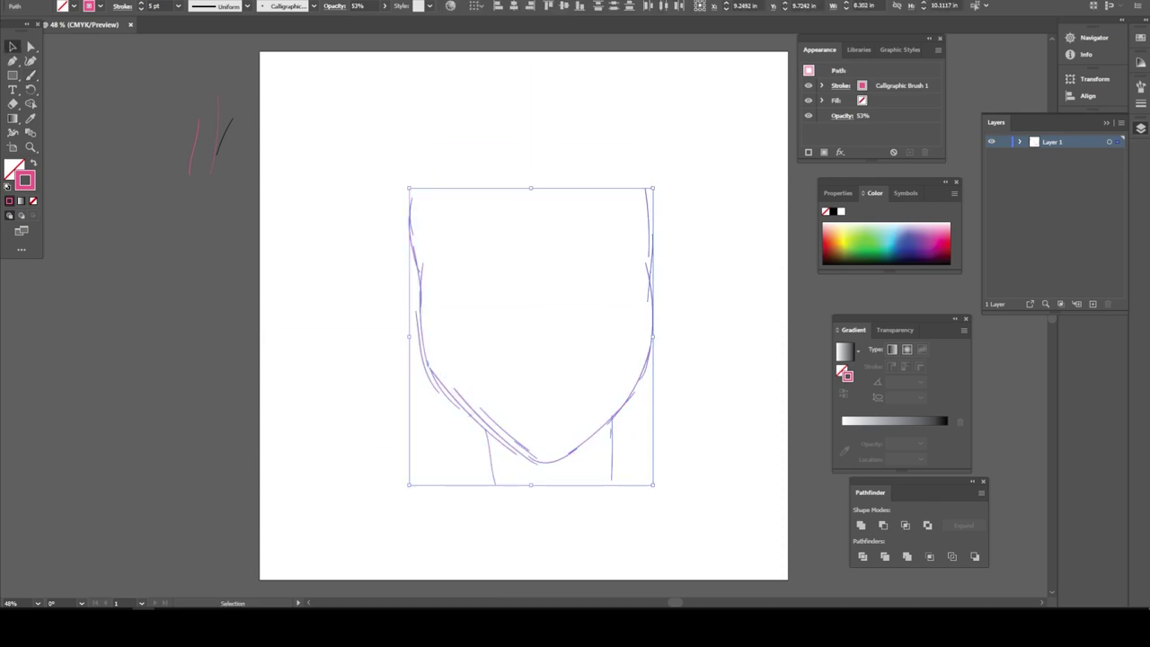
drag(654, 336, 674, 337)
key(ctrl+shift+a)
Step: Brush the right side of the face, shirt collar, shoulders and cap brim
key(b)
drag(623, 426, 622, 477)
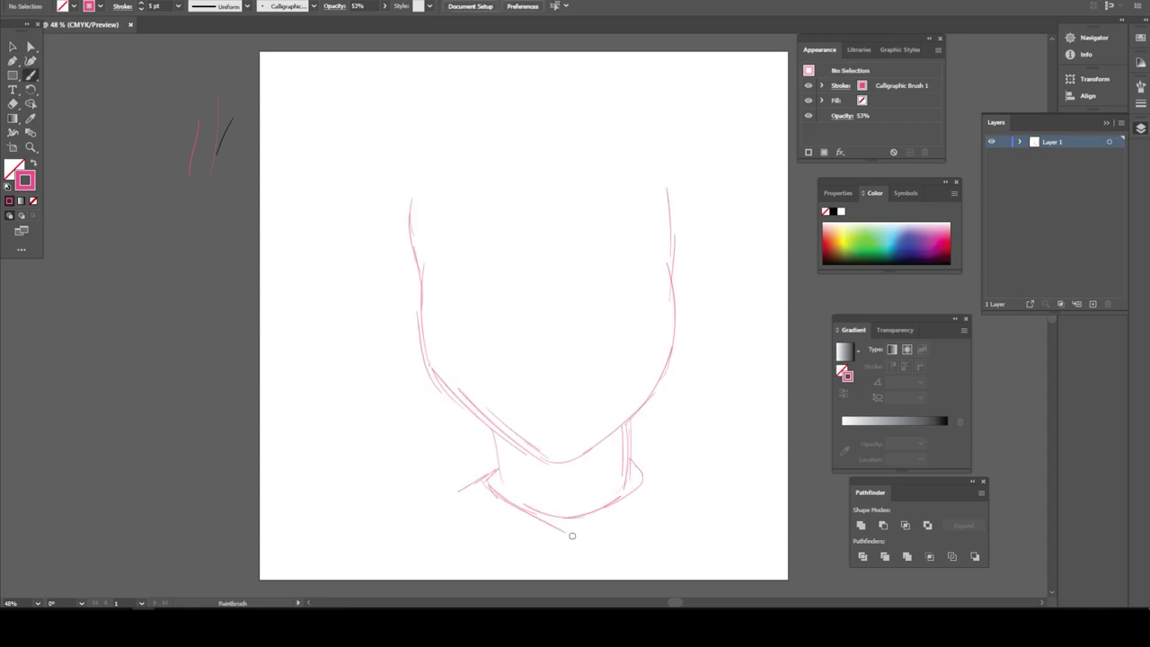
drag(667, 471, 547, 552)
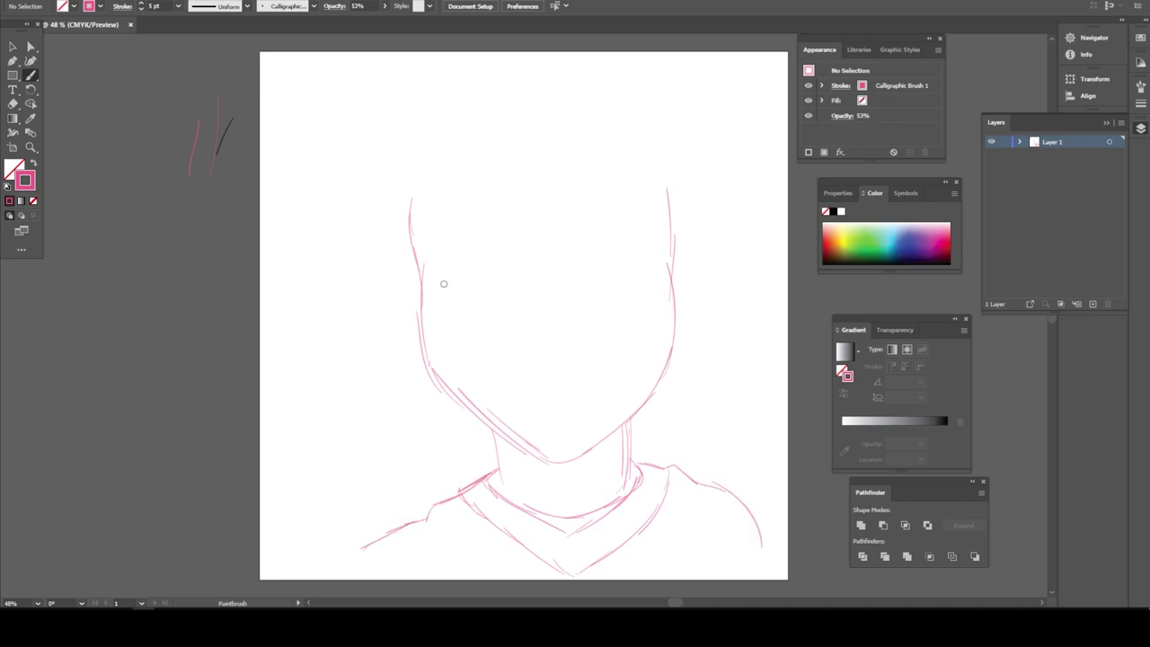
mouse_move(674, 207)
mouse_down()
mouse_move(668, 396)
mouse_move(395, 202)
mouse_move(727, 158)
mouse_move(354, 187)
mouse_move(689, 160)
mouse_move(472, 141)
mouse_up()
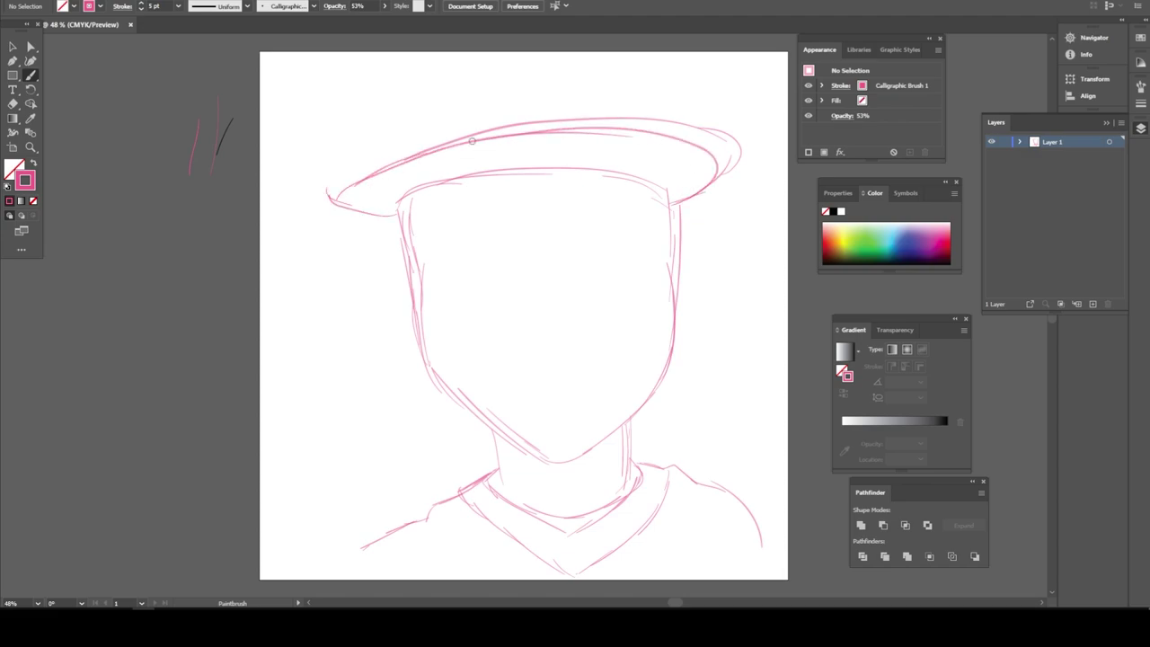
Step: Reinforce the cap brim's top edge and move a brow stroke down to form the right eye
drag(712, 139, 368, 153)
drag(517, 119, 326, 192)
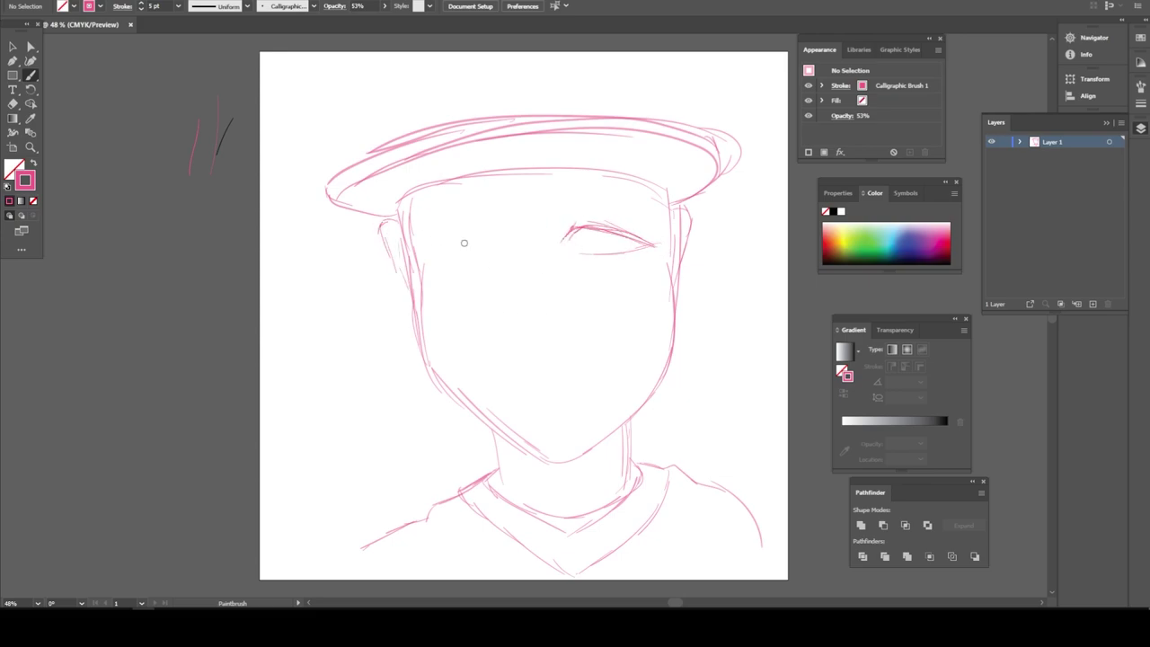
key(v)
click(588, 225)
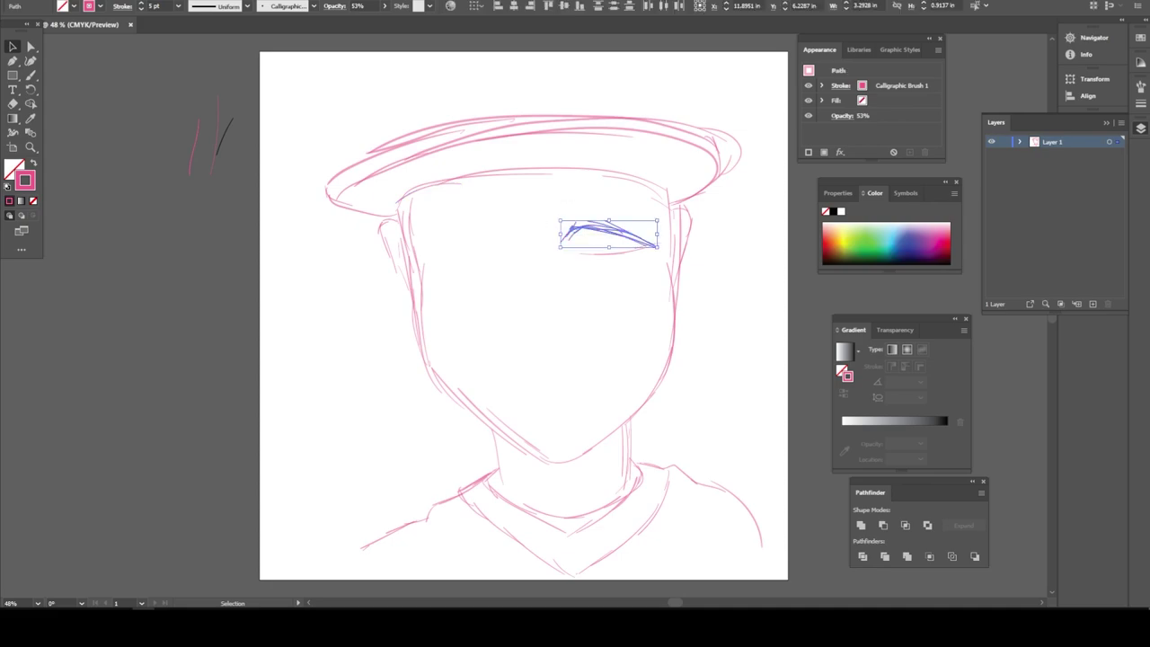
mouse_move(611, 229)
mouse_down()
mouse_move(611, 241)
mouse_move(463, 238)
mouse_up()
click(575, 270)
Step: Duplicate the eye to the left side and reflect the copy to mirror it
click(611, 239)
key(super)
right_click(474, 242)
click(628, 518)
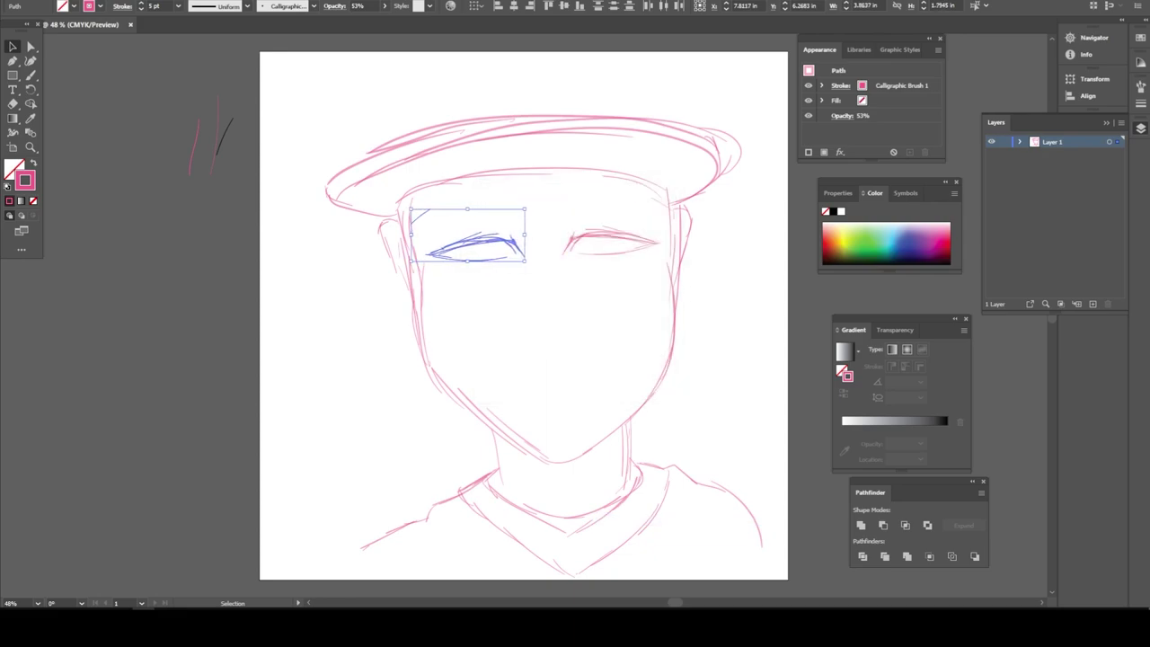
click(614, 240)
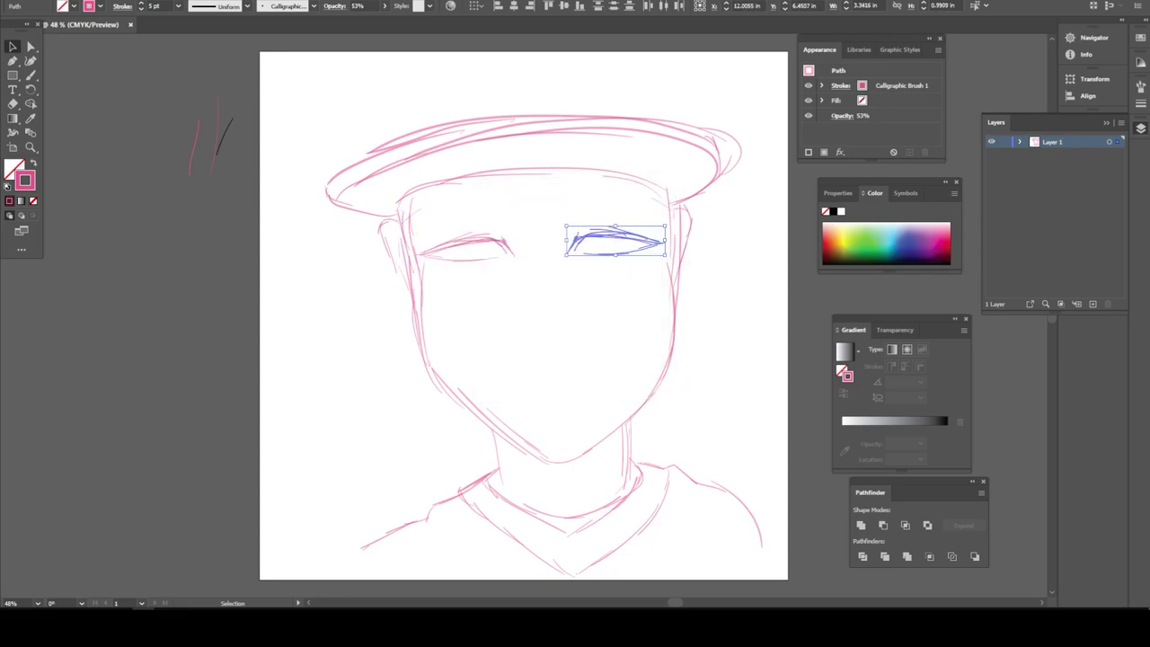
key(ctrl+shift+a)
key(ctrl+equal)
key(b)
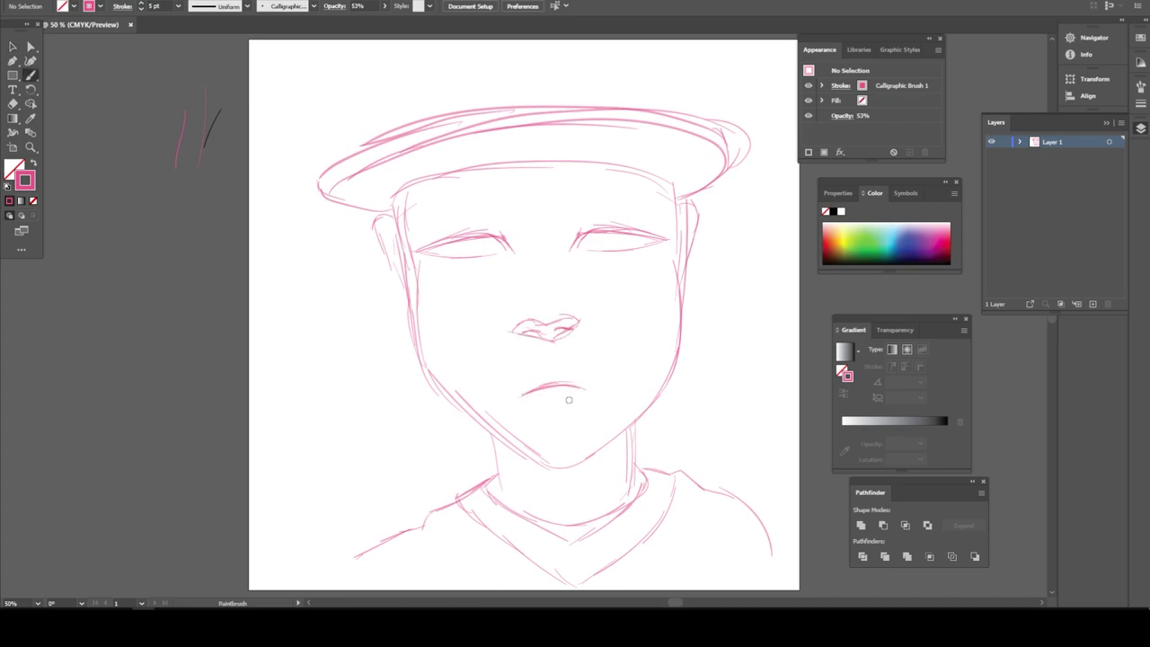
Step: Draw eyelid creases and brows above both eyes
key(ctrl+minus)
key(ctrl+minus)
key(ctrl+minus)
key(ctrl+equal)
key(ctrl+equal)
key(ctrl+equal)
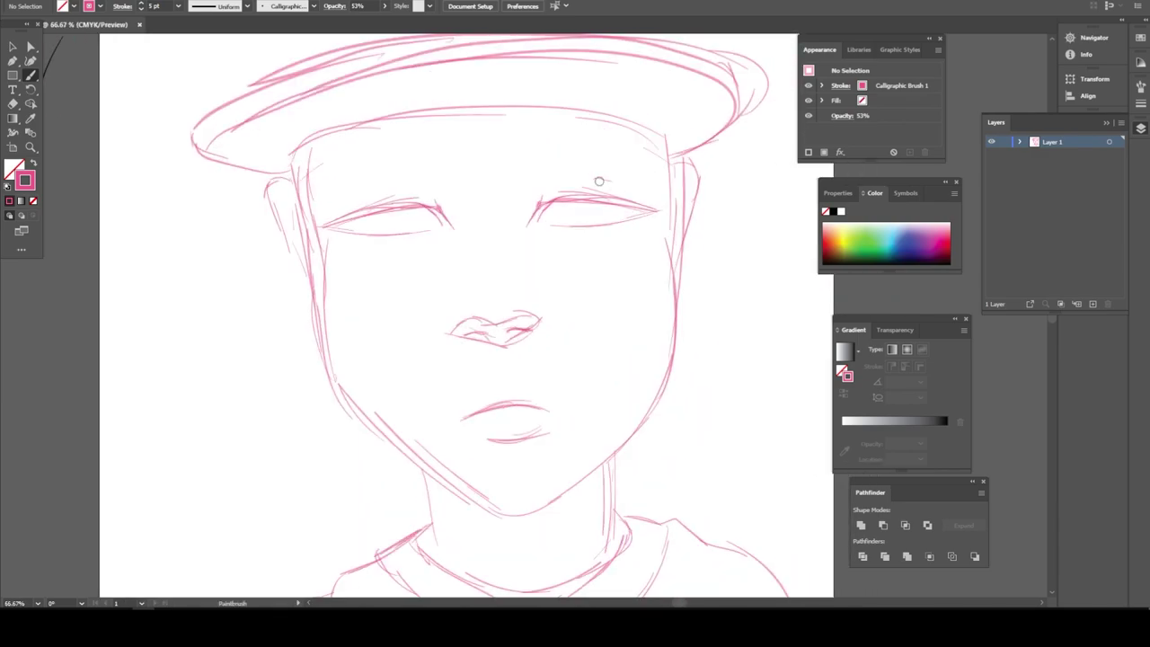
drag(536, 177, 634, 187)
drag(450, 206, 351, 198)
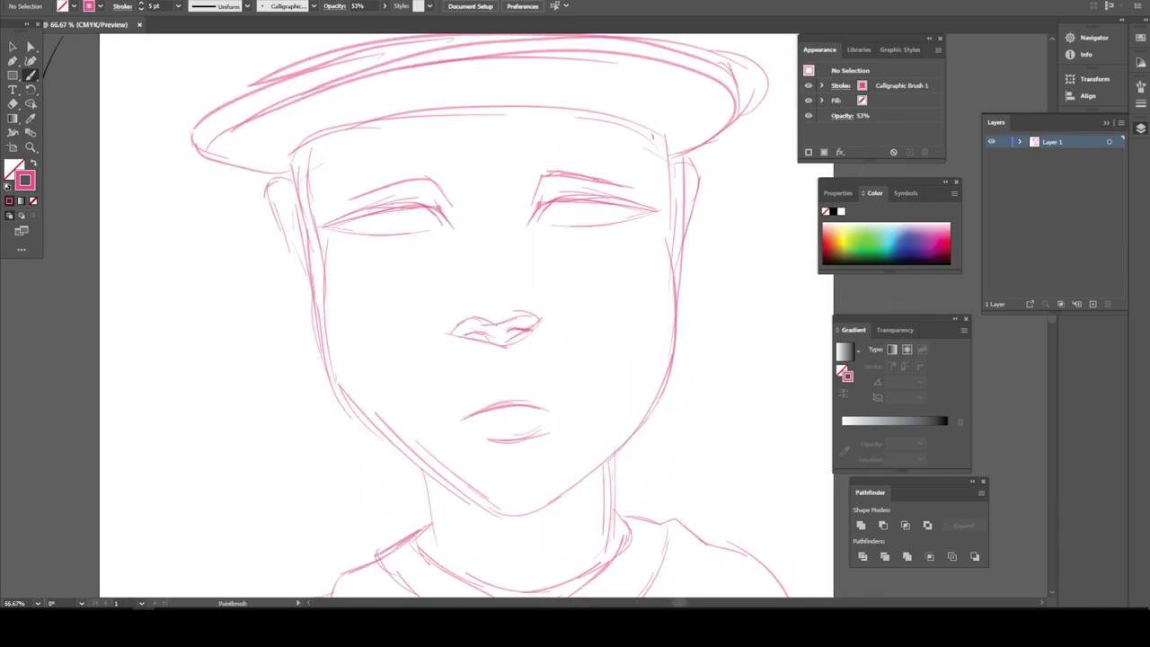
drag(604, 123, 503, 125)
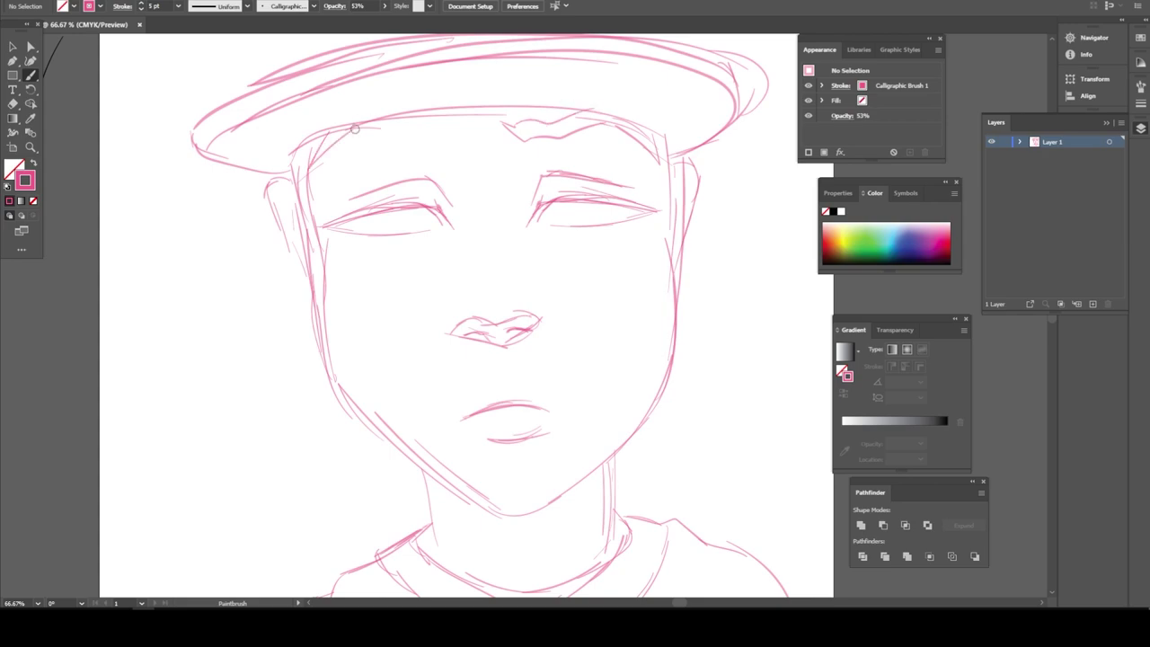
drag(355, 128, 454, 117)
key(ctrl+minus)
key(ctrl+equal)
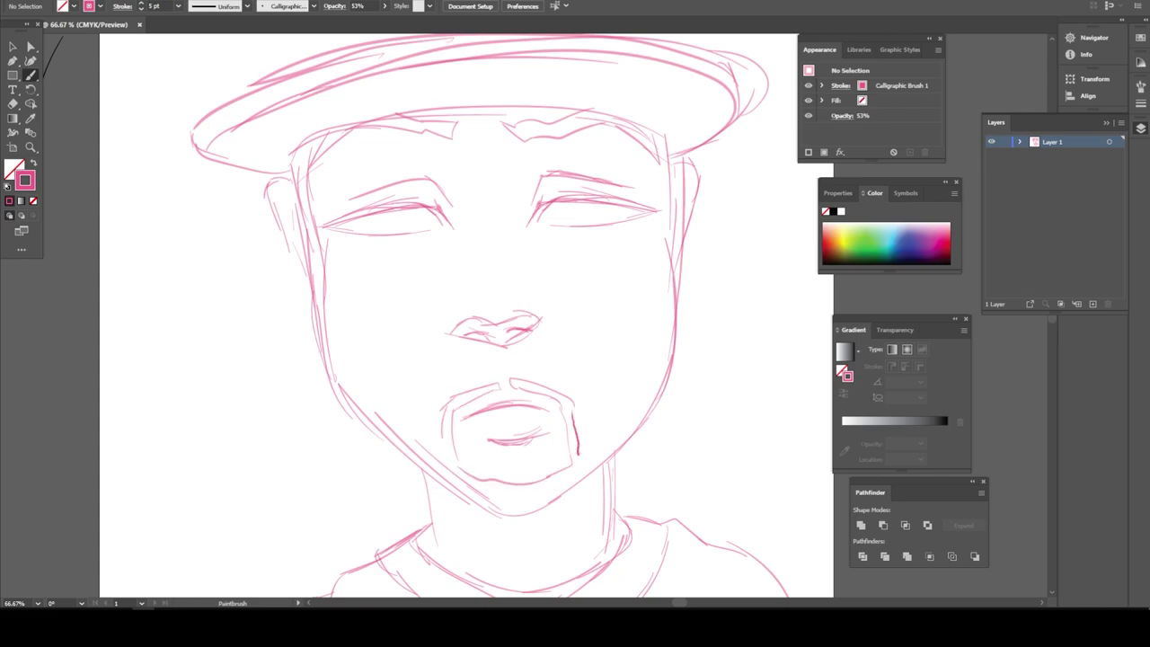
Step: Sketch the beard along the jaw and around the chin
drag(565, 413, 674, 348)
drag(344, 392, 444, 465)
drag(314, 301, 326, 411)
drag(669, 370, 637, 439)
drag(476, 507, 340, 408)
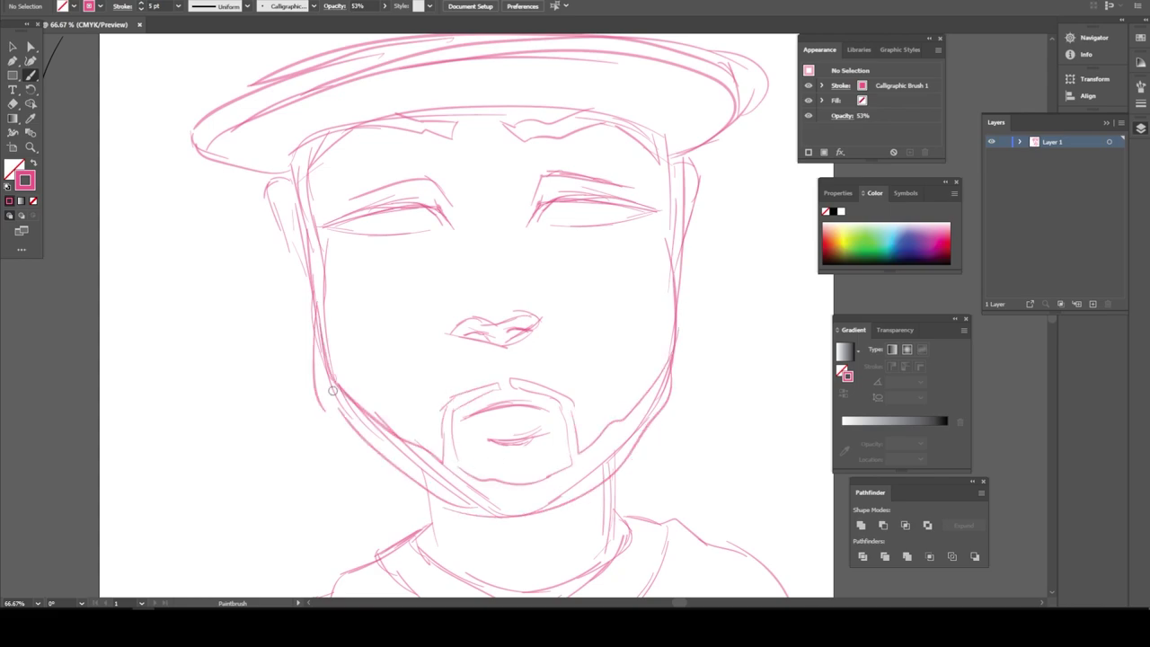
key(ctrl+minus)
key(ctrl+minus)
key(ctrl+minus)
key(ctrl+equal)
key(ctrl+equal)
key(ctrl+equal)
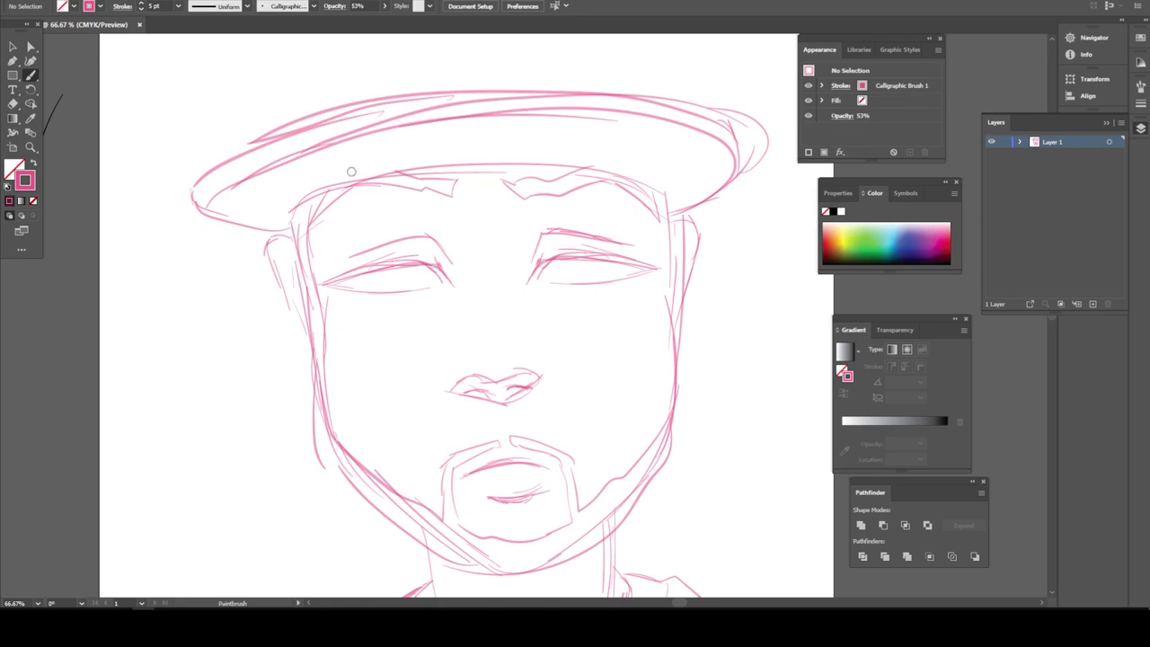
Step: Draw the rounded cap crown, reinforce the left brim, and add the hairline under the cap
scroll(233, 201, up, 1)
scroll(257, 226, up, 1)
drag(665, 175, 448, 74)
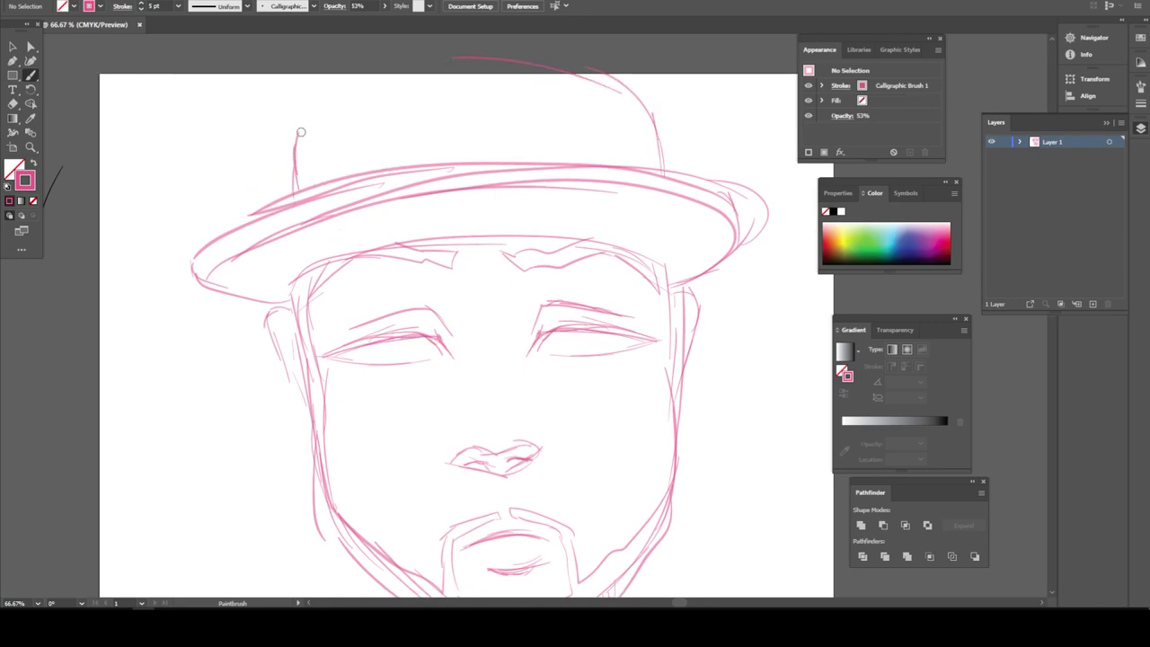
drag(301, 132, 463, 58)
key(ctrl+minus)
key(ctrl+minus)
key(ctrl+minus)
key(ctrl+equal)
key(ctrl+equal)
key(ctrl+equal)
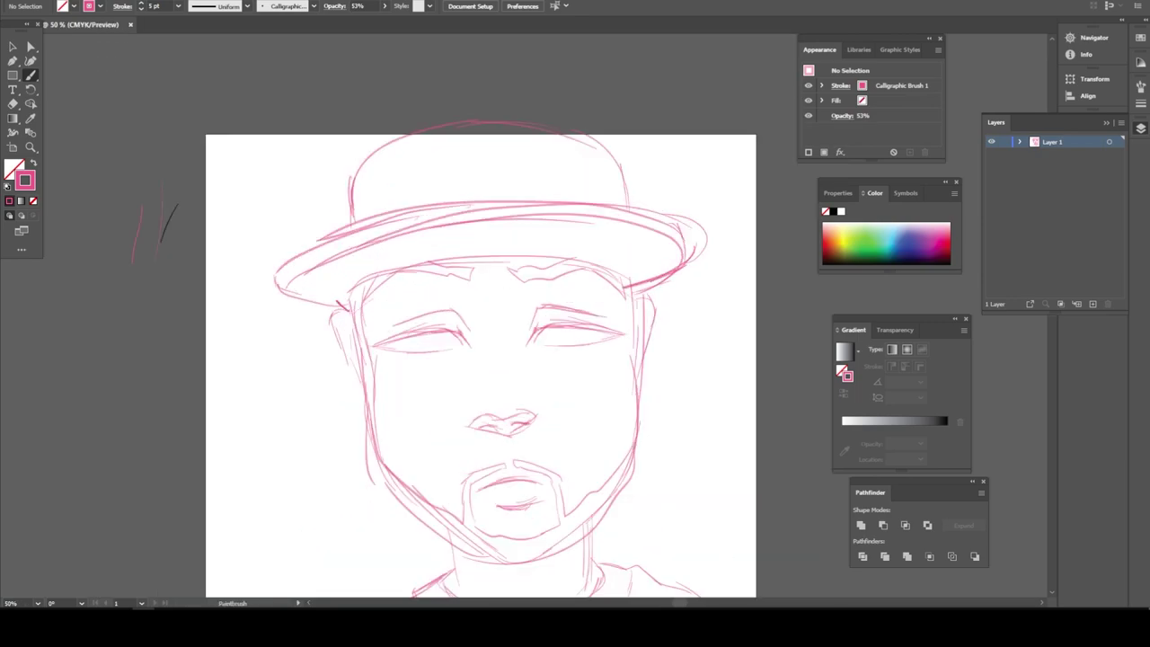
drag(338, 303, 298, 260)
drag(452, 259, 595, 267)
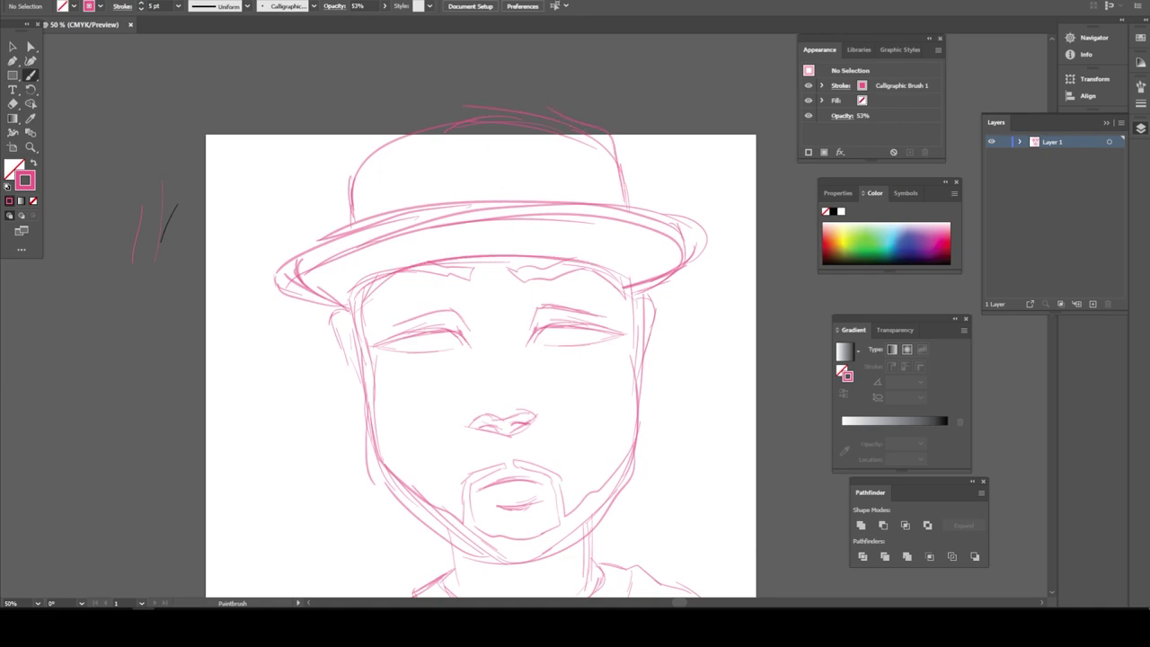
key(ctrl+minus)
key(ctrl+minus)
Step: Select all the artwork and scale the whole drawing down slightly
key(v)
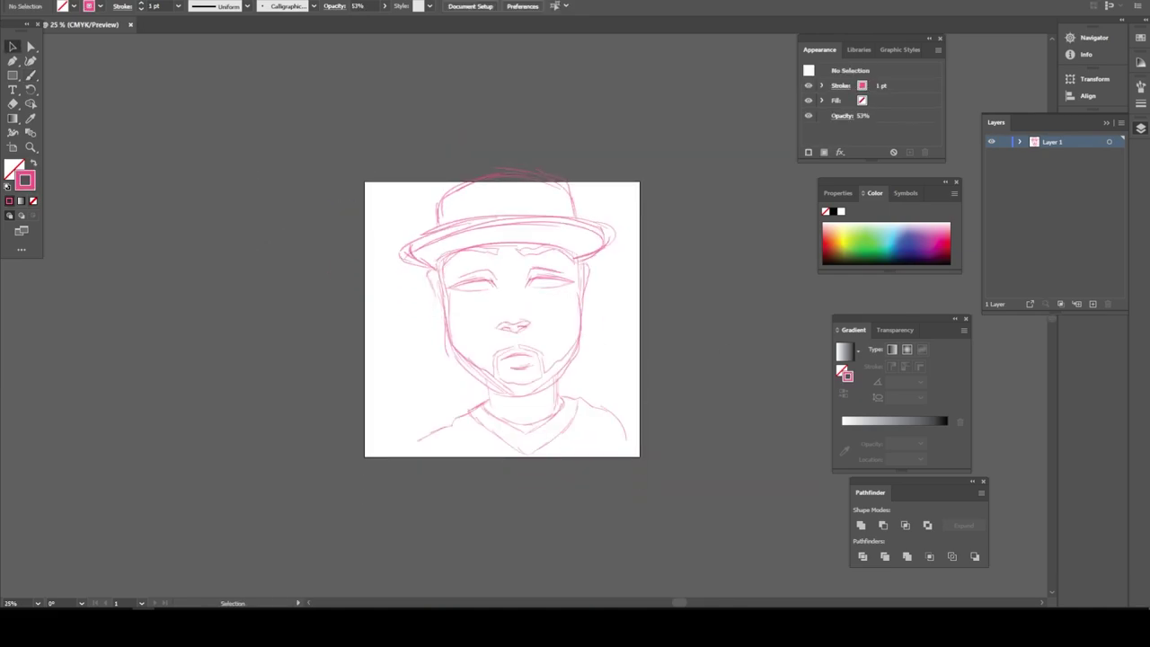
key(ctrl+a)
drag(629, 168, 616, 186)
key(ctrl+shift+a)
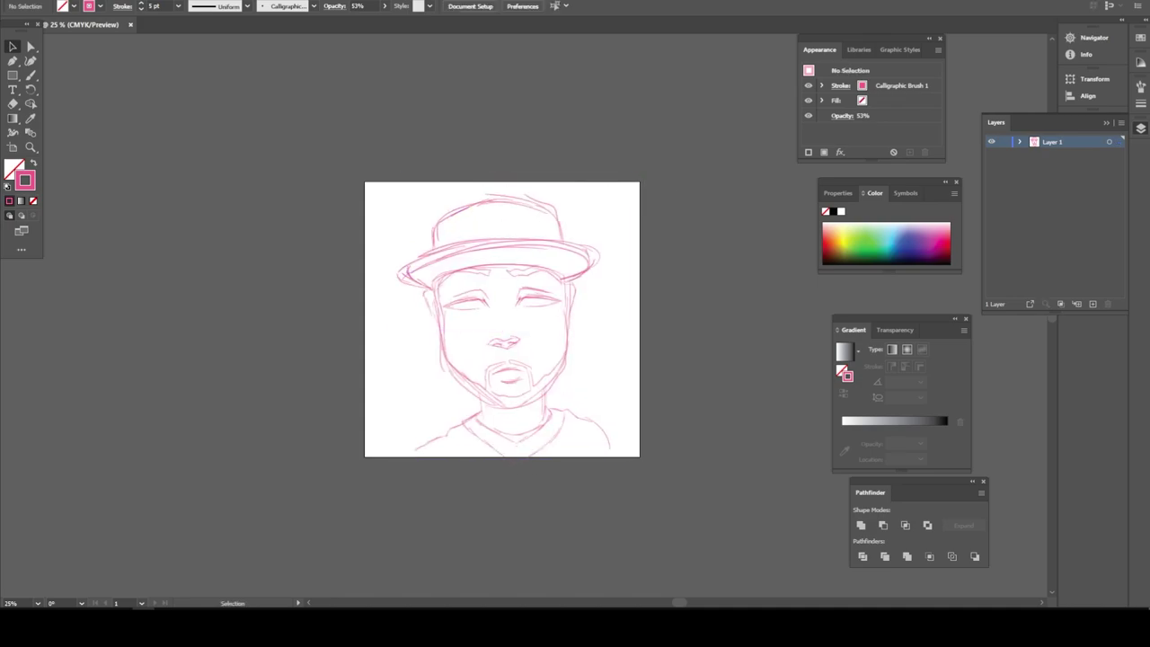
key(ctrl+1)
Step: Nudge the lower lip upward and widen the nose strokes
mouse_move(199, 513)
mouse_down()
mouse_move(748, 301)
mouse_move(709, 288)
mouse_up()
click(464, 482)
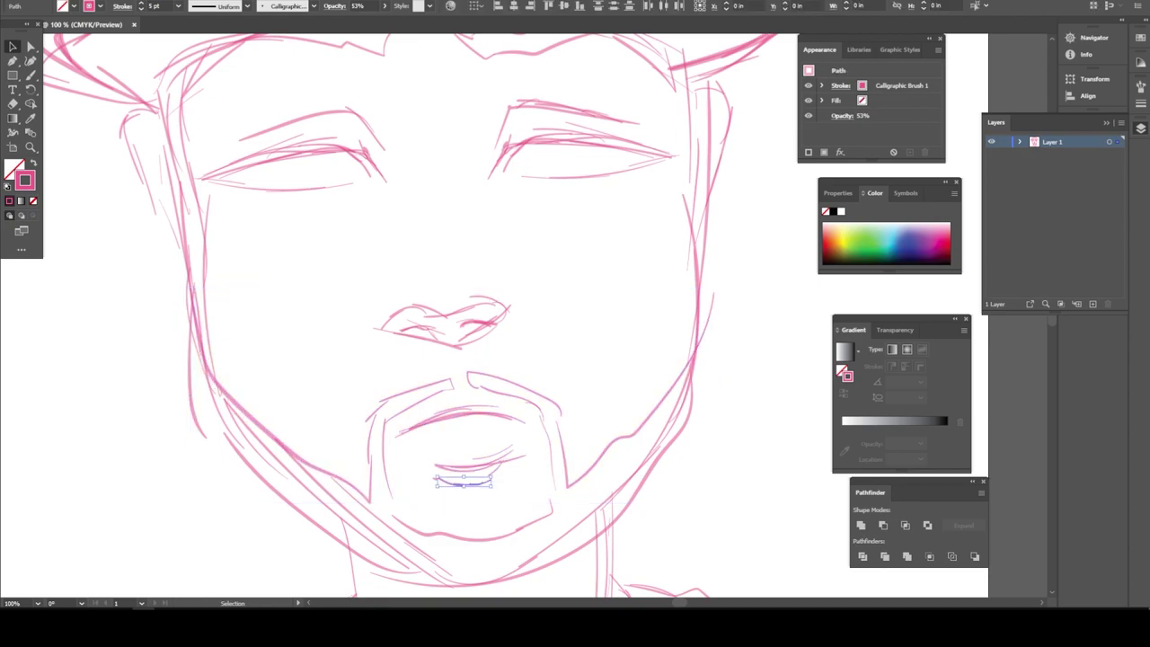
key(Up)
key(Up)
key(Up)
key(ctrl+shift+a)
key(ctrl+0)
key(ctrl+1)
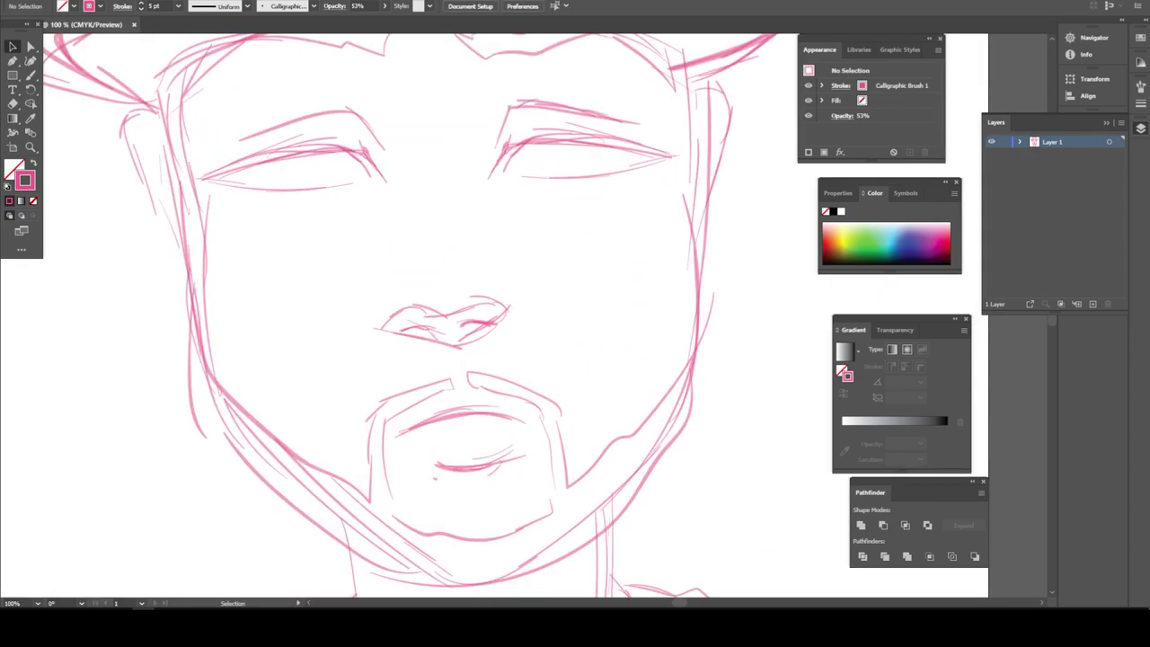
drag(377, 293, 530, 356)
drag(513, 318, 530, 316)
Step: Redraw the lower eyelid line of the eye with the Paintbrush
key(ctrl+shift+a)
key(ctrl+0)
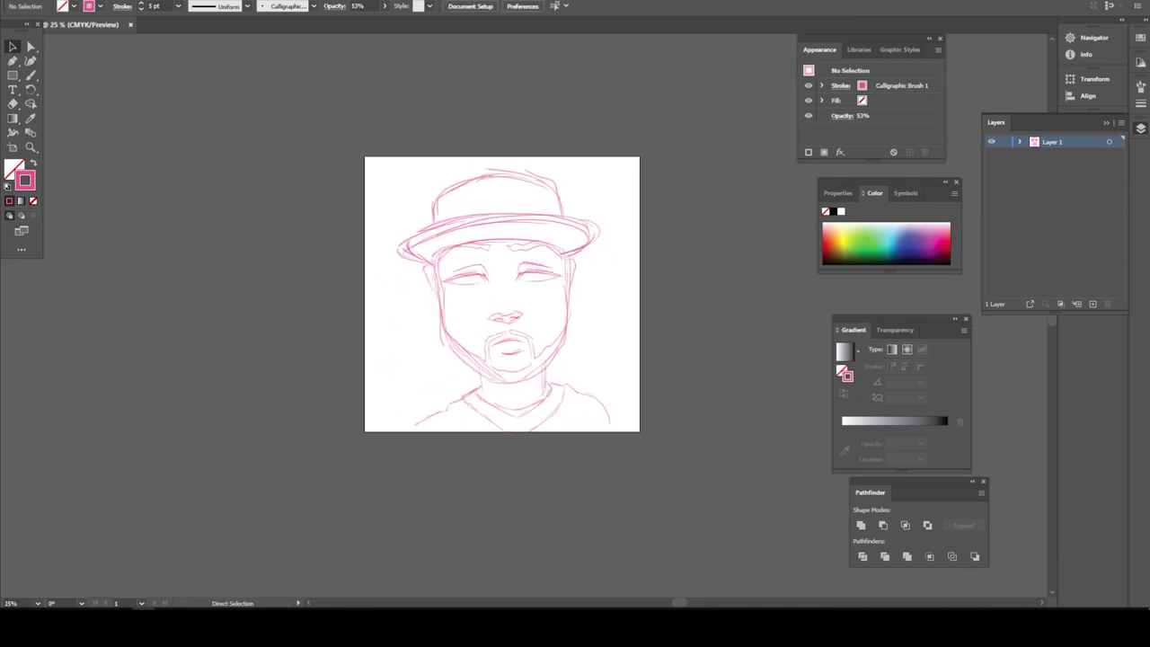
key(ctrl+1)
scroll(422, 315, up, 1)
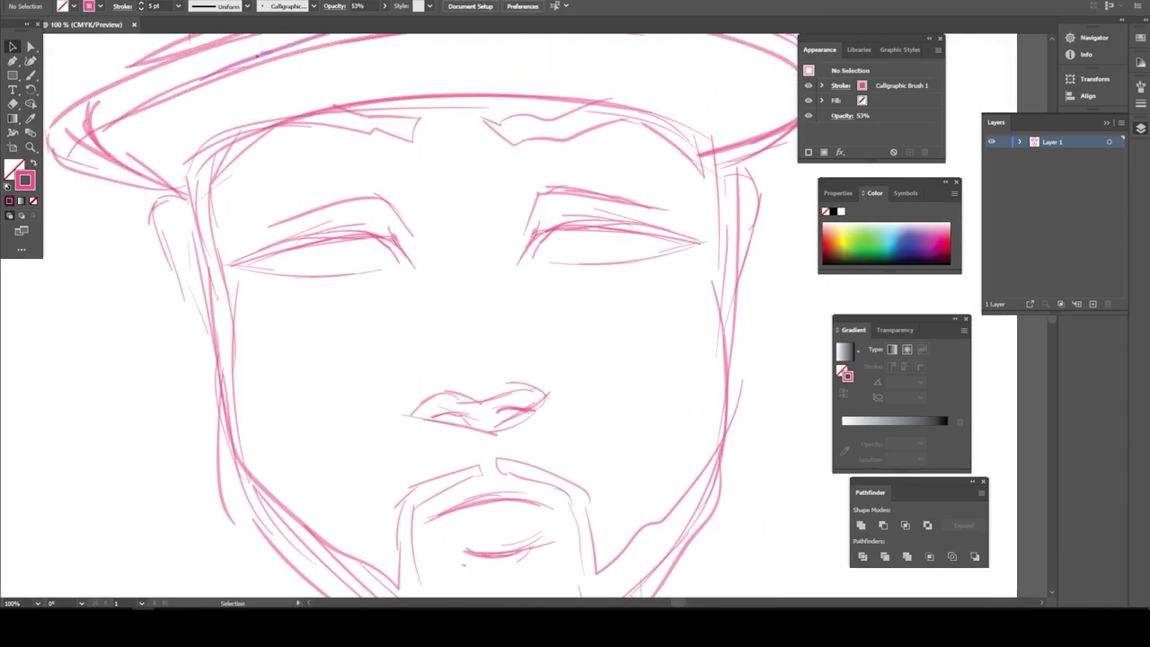
key(b)
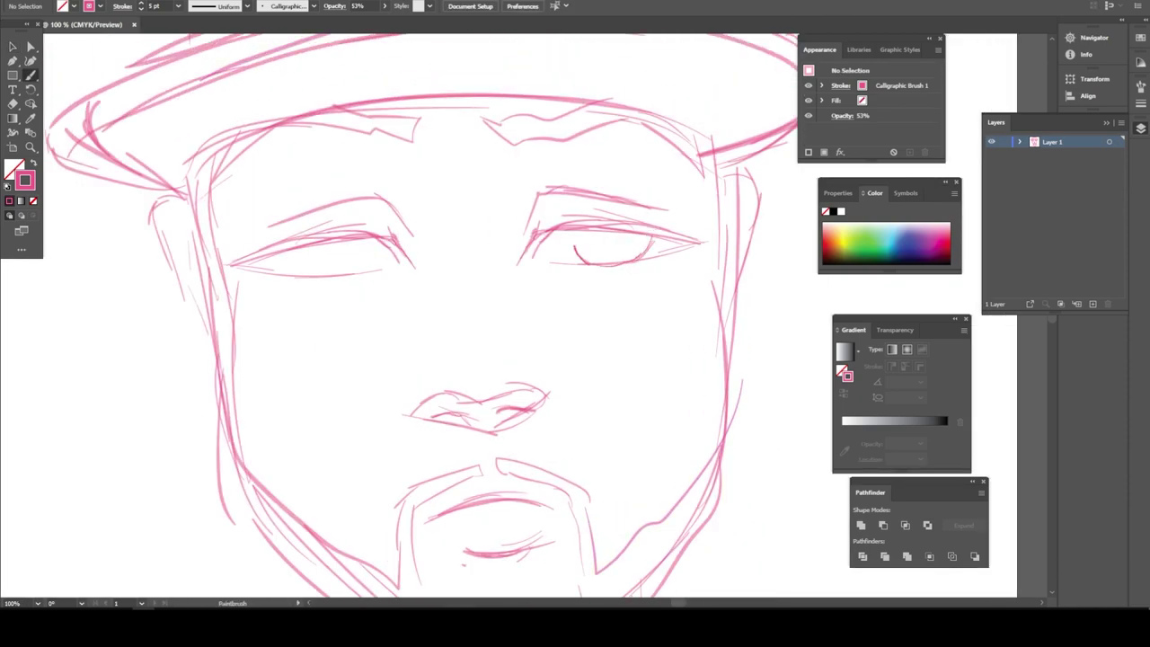
drag(363, 241, 312, 266)
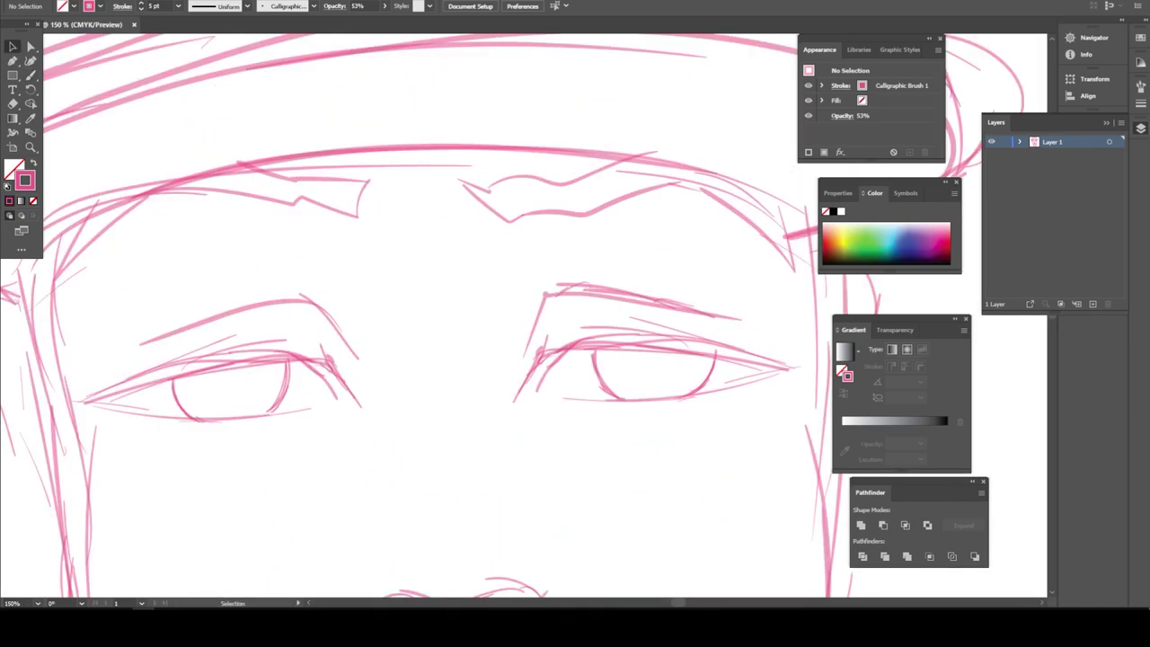
Step: Delete the old brow strokes and paint a new angular brow above the right eye
key(Delete)
key(Delete)
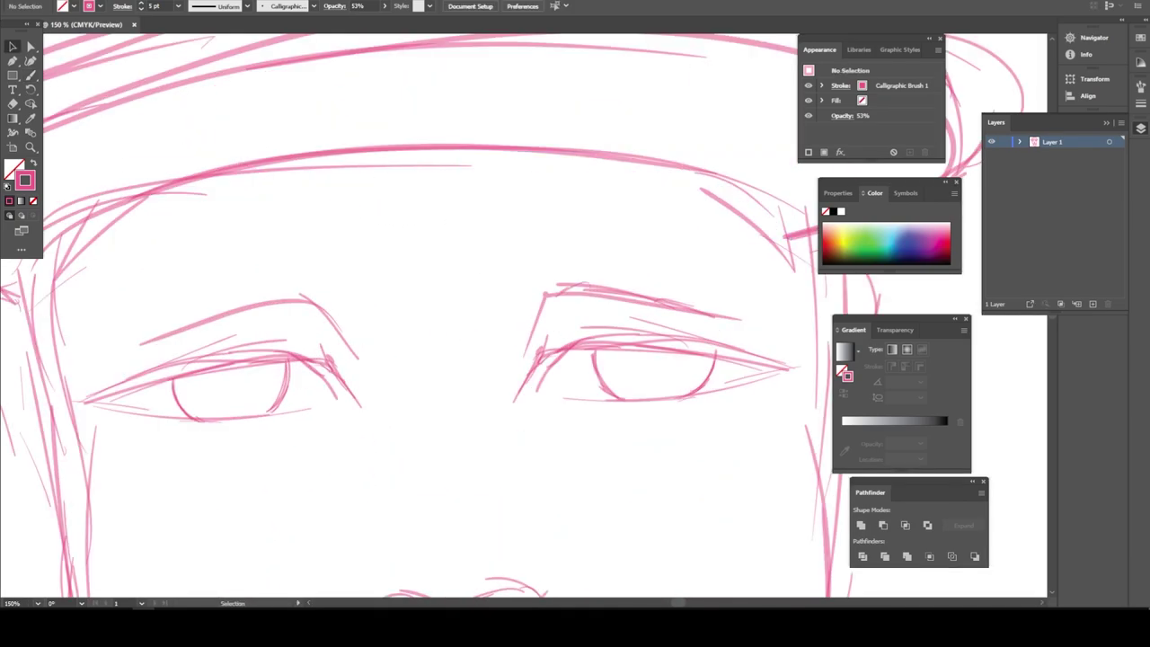
scroll(409, 372, right, 3)
key(b)
mouse_move(594, 186)
mouse_down()
mouse_move(469, 258)
mouse_move(341, 225)
mouse_move(527, 186)
mouse_up()
drag(344, 224, 344, 208)
key(ctrl+minus)
key(ctrl+minus)
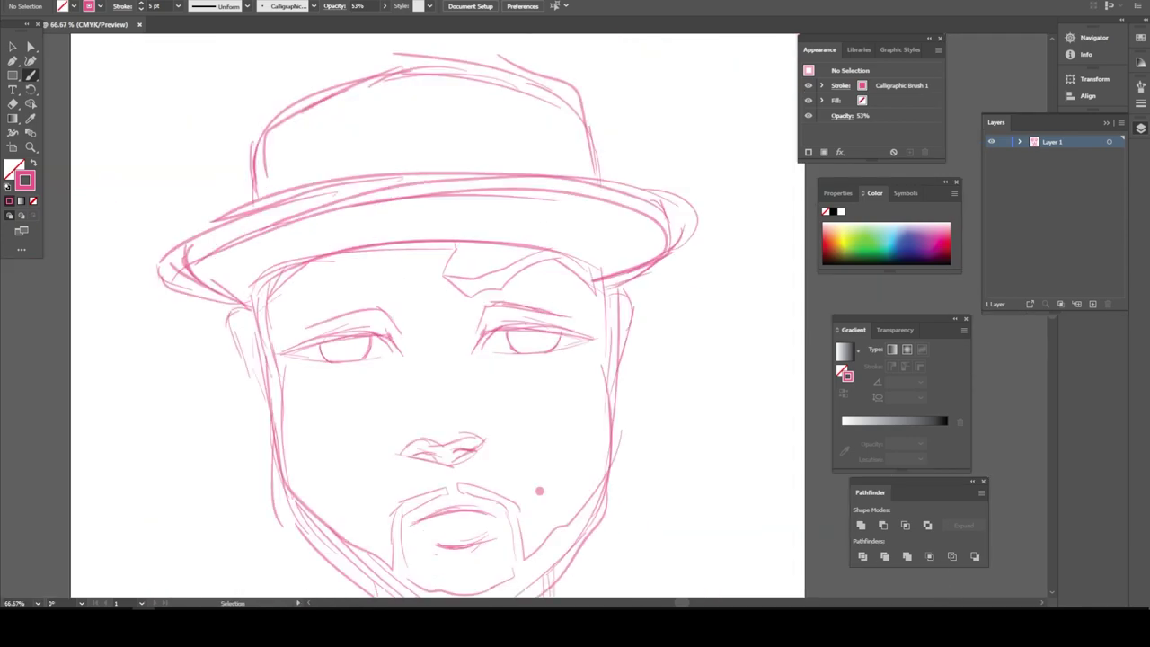
key(ctrl+plus)
Step: Paint a new angular brow above the left eye
drag(248, 275, 358, 282)
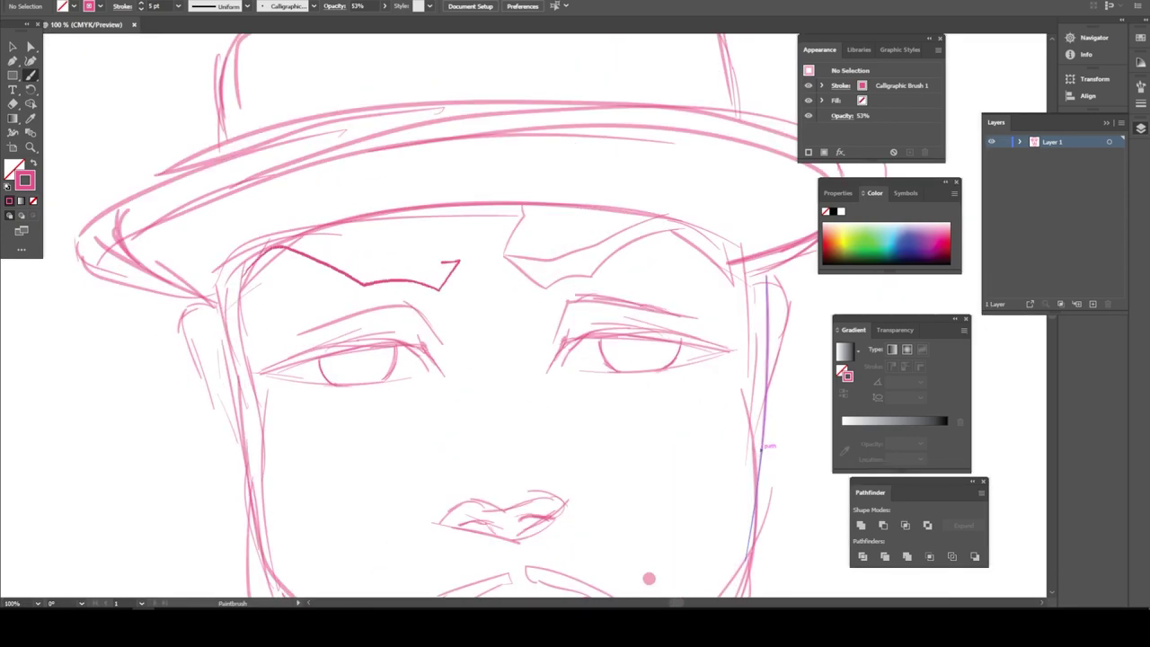
drag(459, 263, 459, 261)
key(ctrl+minus)
key(ctrl+minus)
key(ctrl+minus)
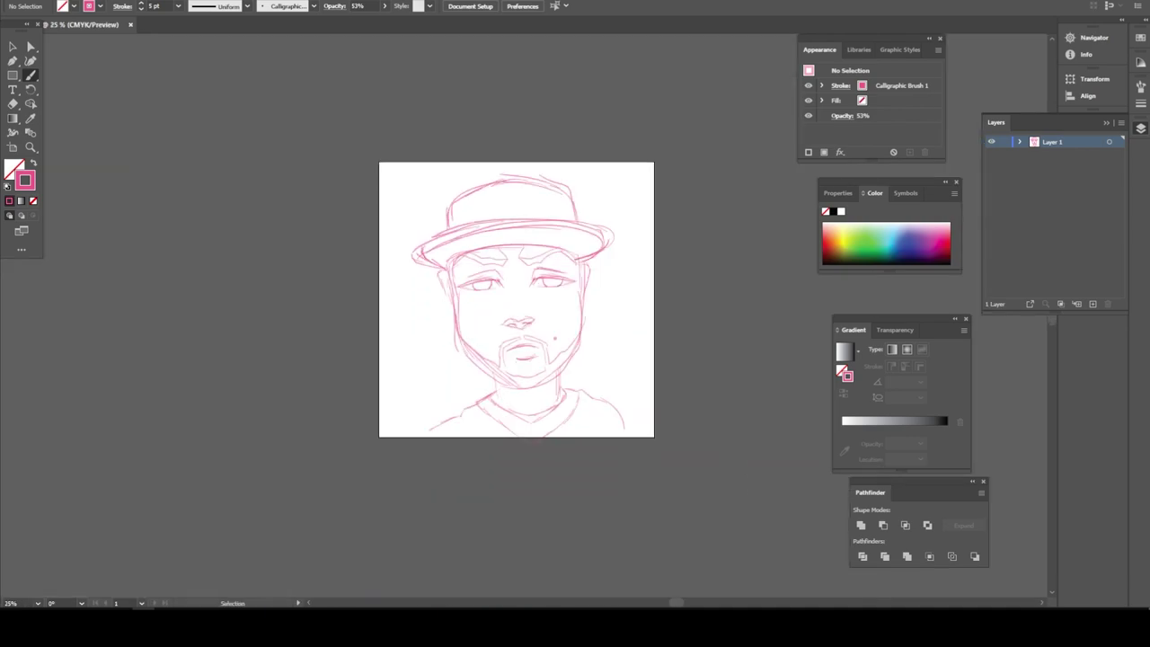
key(ctrl+plus)
key(ctrl+plus)
key(v)
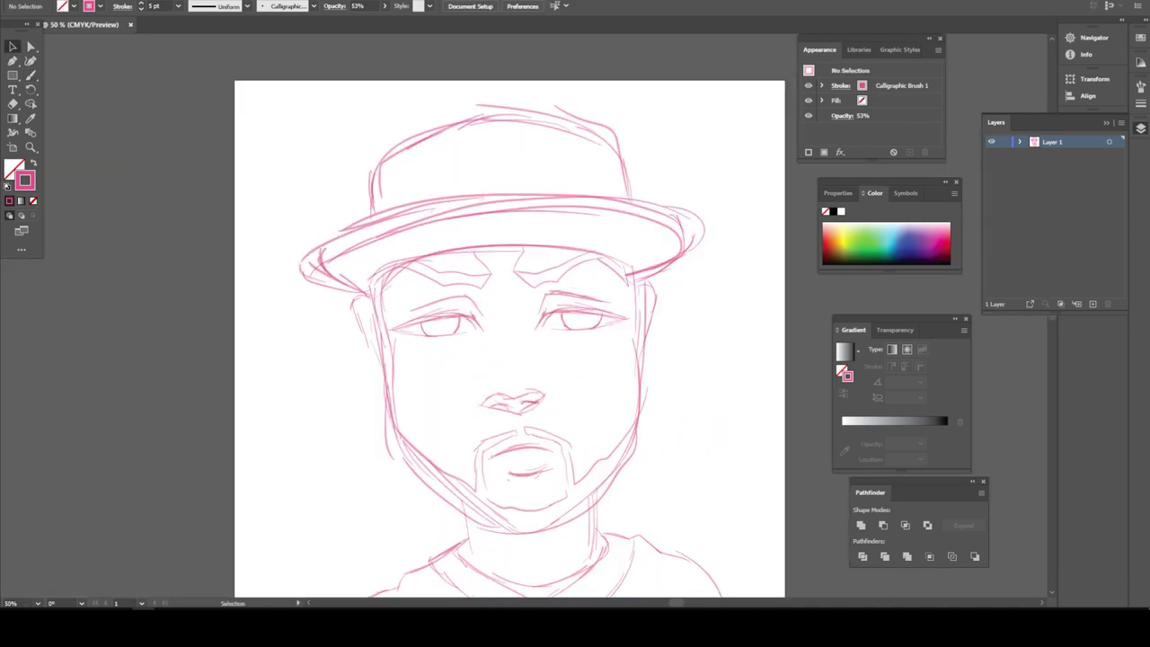
key(ctrl+plus)
scroll(358, 203, up, 1)
Step: Start the P logo stroke across the cap front and stretch it wider
key(b)
mouse_move(259, 366)
mouse_down()
mouse_move(507, 303)
mouse_move(652, 305)
mouse_up()
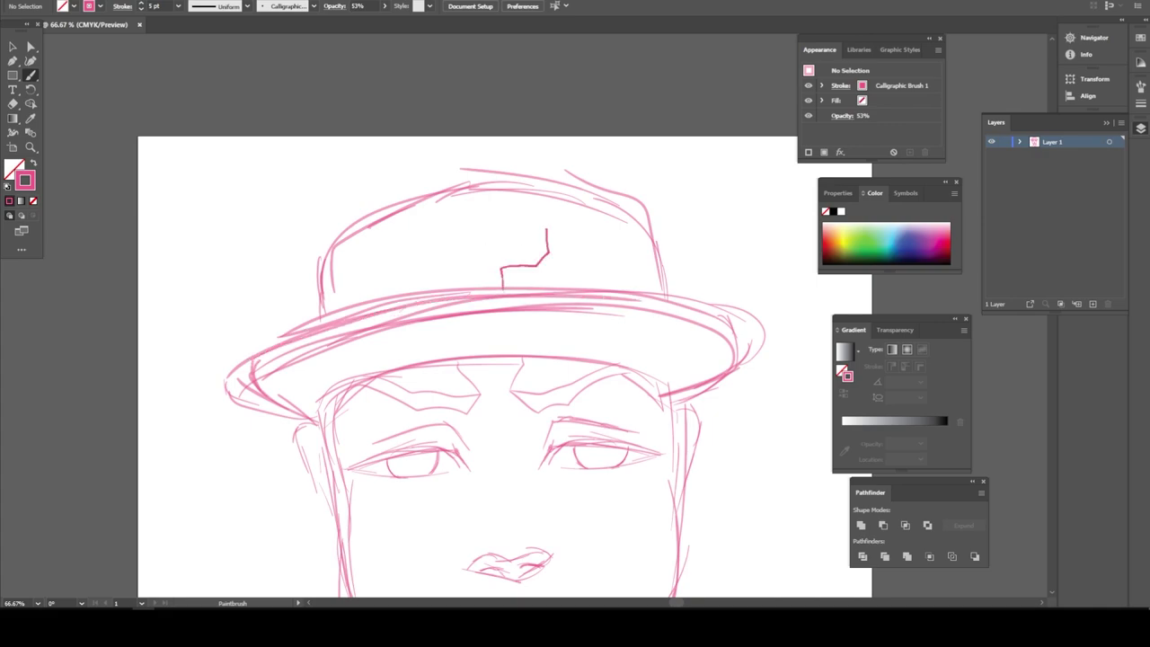
drag(547, 230, 457, 217)
key(ctrl+plus)
key(ctrl+plus)
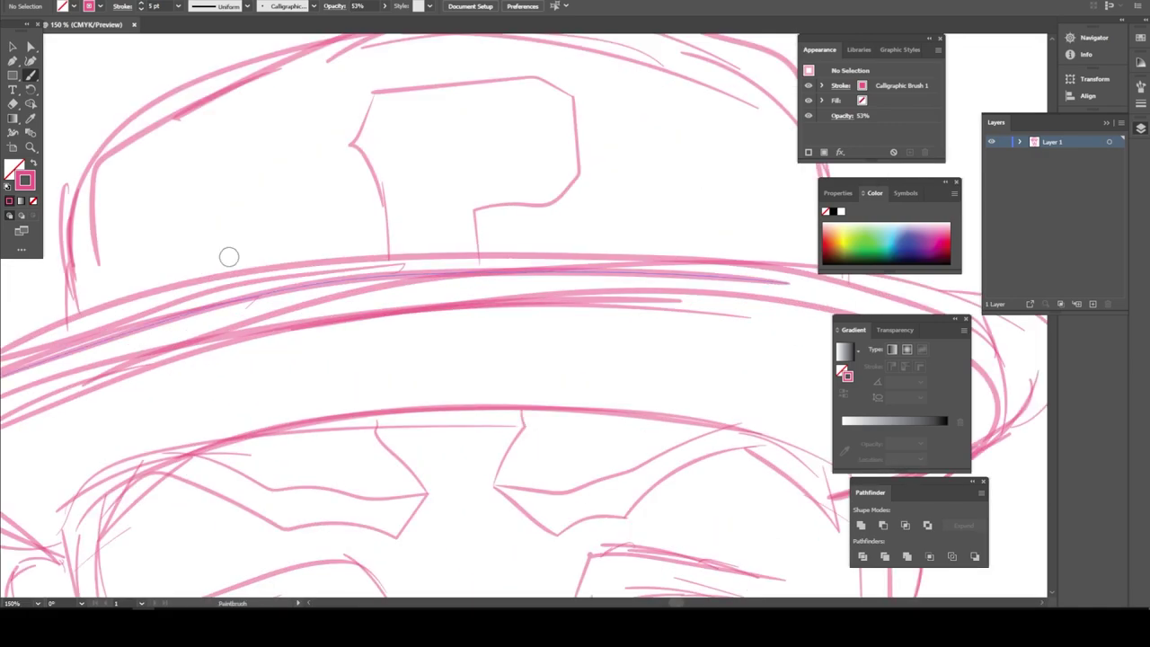
key(v)
click(478, 224)
drag(475, 177, 432, 181)
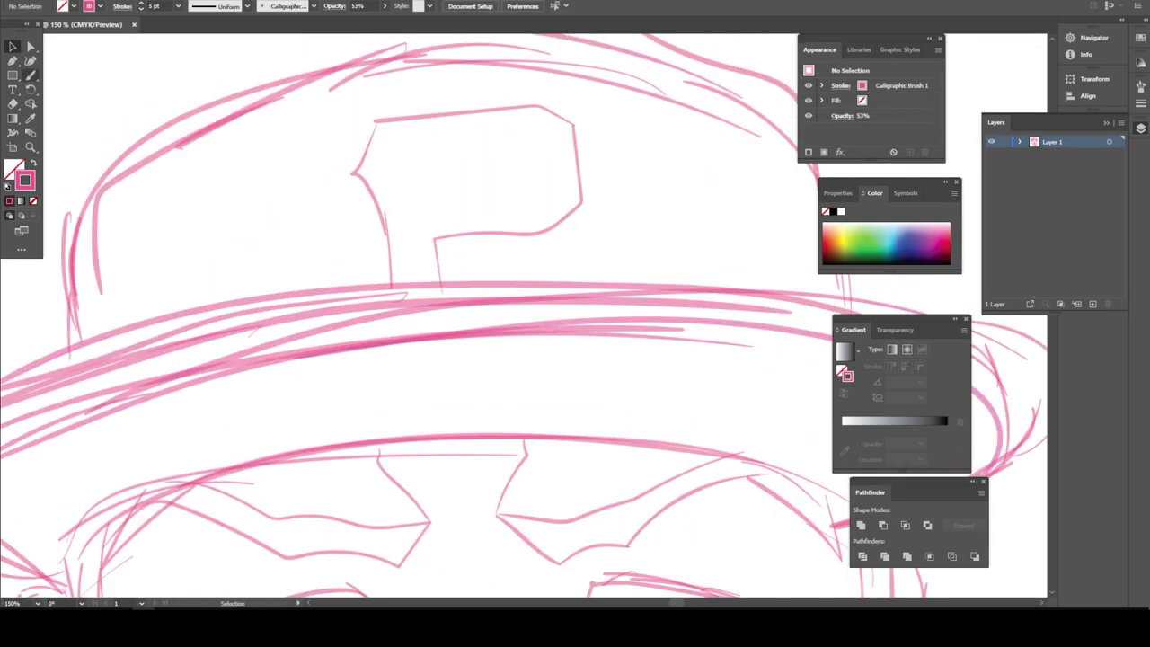
Step: Trace the P's lower part, stem and inner counter to complete the block letter
key(b)
mouse_move(436, 238)
mouse_down()
mouse_move(501, 237)
mouse_move(582, 189)
mouse_move(355, 173)
mouse_move(392, 283)
mouse_up()
drag(434, 239, 440, 286)
mouse_move(369, 149)
mouse_down()
mouse_move(392, 257)
mouse_move(401, 121)
mouse_move(535, 201)
mouse_move(542, 135)
mouse_move(424, 138)
mouse_up()
key(v)
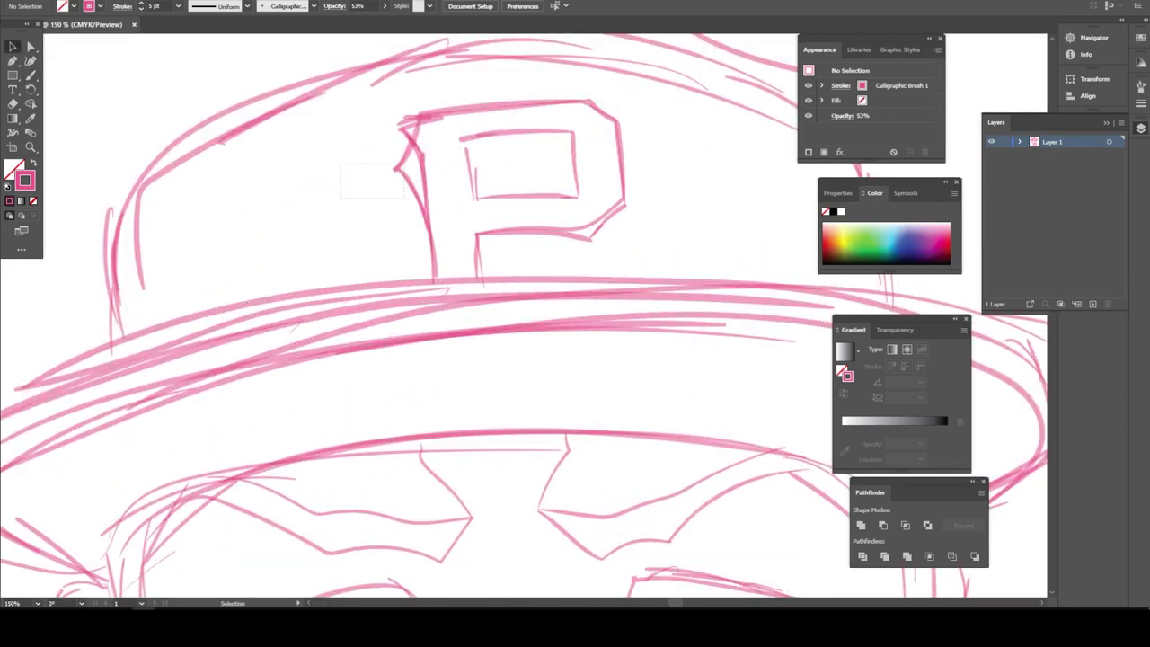
key(ctrl+minus)
key(ctrl+minus)
key(ctrl+minus)
key(ctrl+plus)
key(ctrl+plus)
key(ctrl+plus)
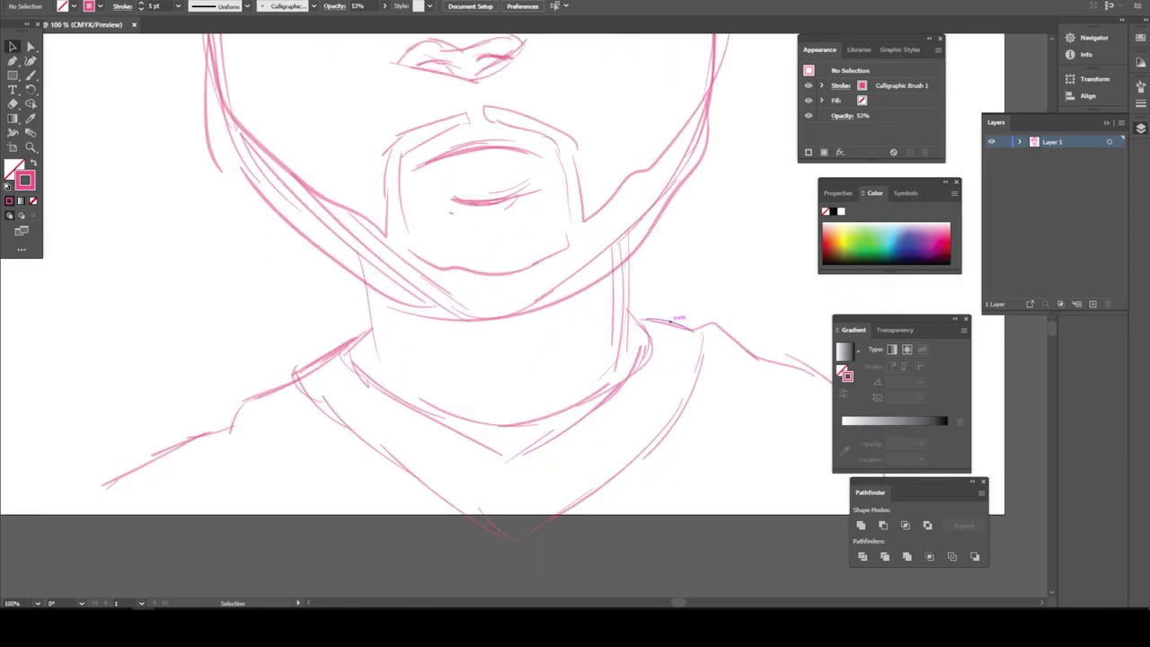
Step: Brush collar lines along the shirt's V and right edge, undoing a stray stroke
key(b)
drag(495, 474, 374, 396)
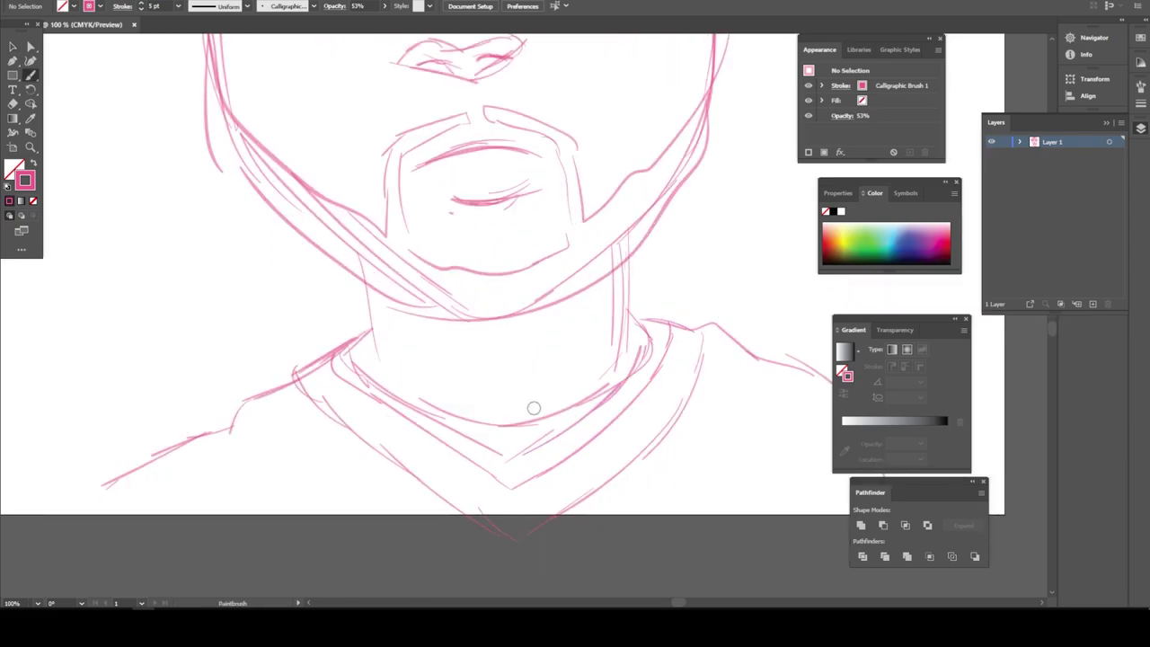
drag(684, 332, 640, 413)
drag(509, 504, 688, 329)
drag(509, 505, 323, 372)
key(ctrl+z)
Step: Draw the left collar edge line to double the collar
key(ctrl+minus)
key(ctrl+minus)
key(ctrl+minus)
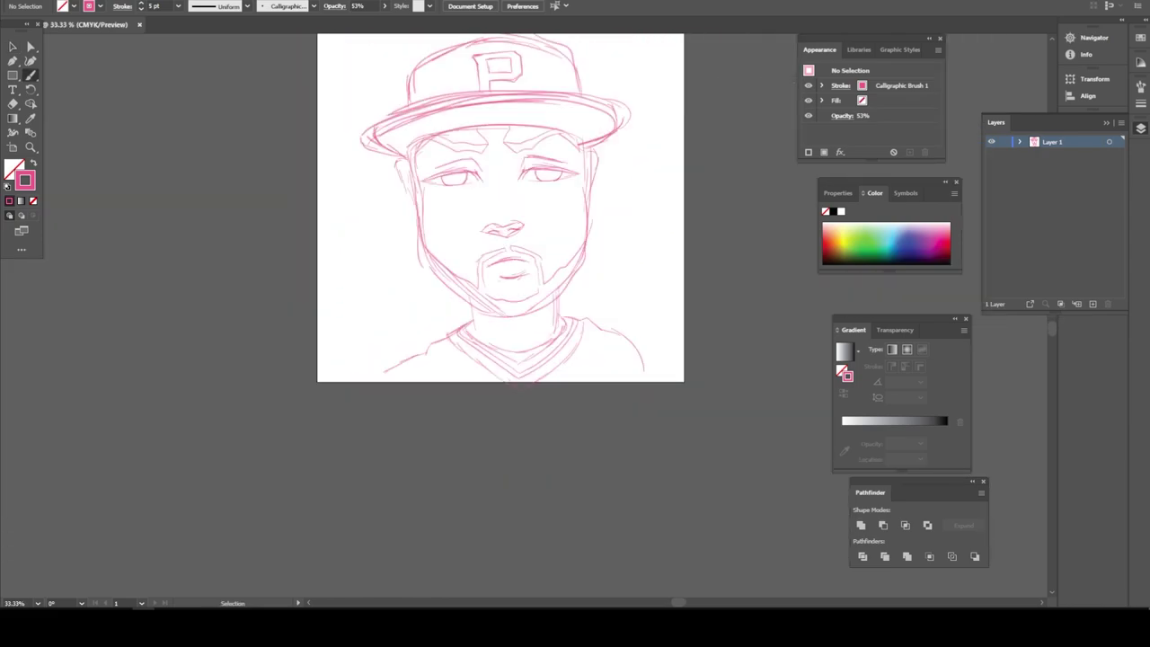
key(ctrl+plus)
key(ctrl+plus)
drag(373, 438, 336, 365)
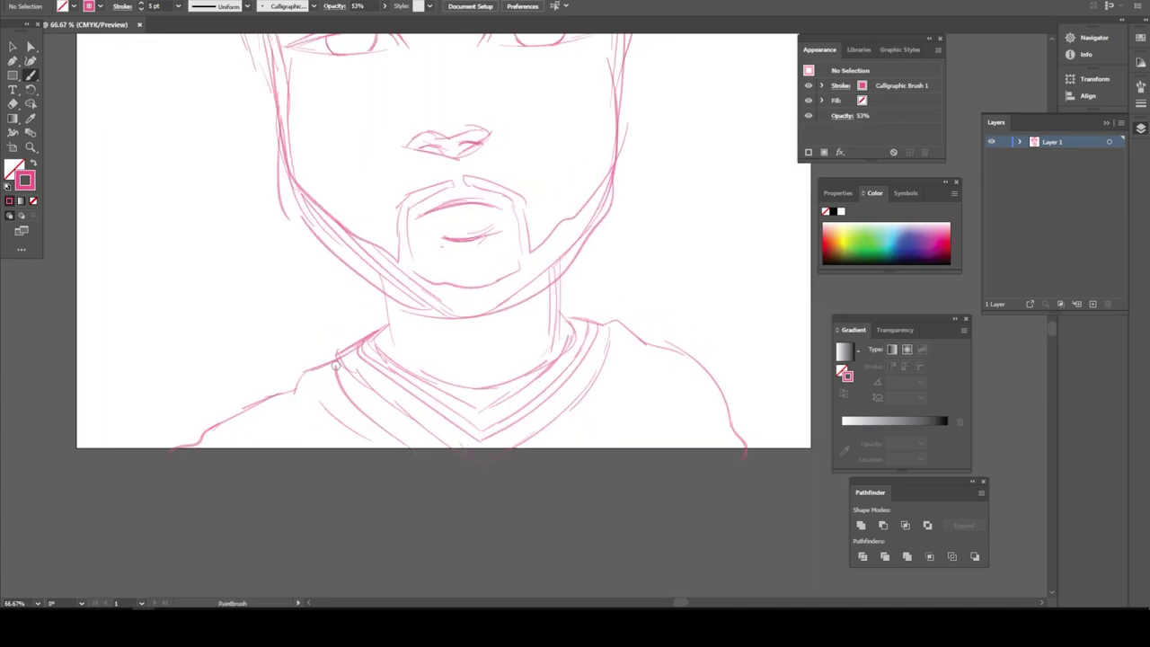
key(ctrl+minus)
key(ctrl+minus)
key(ctrl+plus)
scroll(683, 404, up, 2)
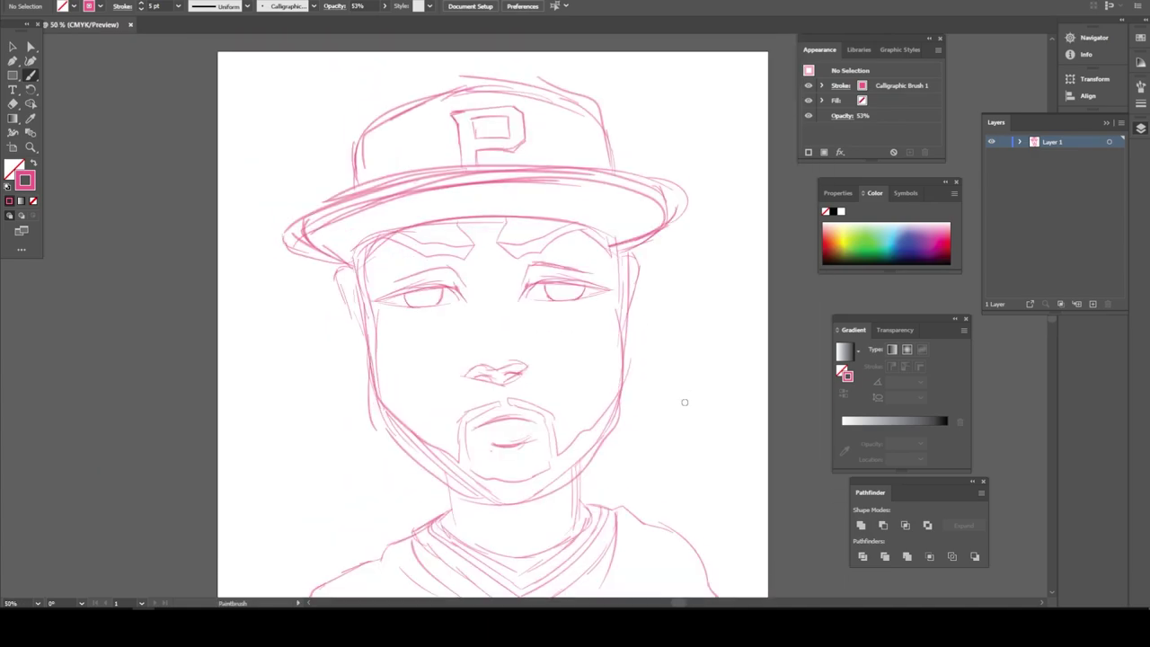
Step: Select and slightly nudge the right eye, then delete the left eye strokes
key(ctrl+plus)
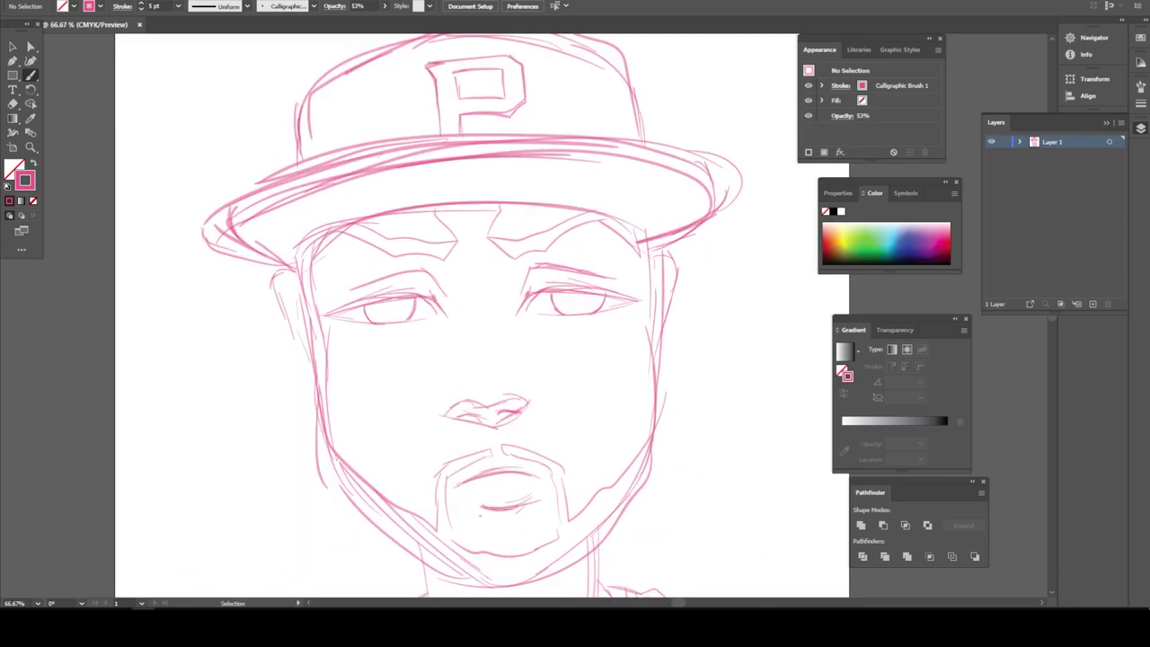
key(ctrl+plus)
click(12, 47)
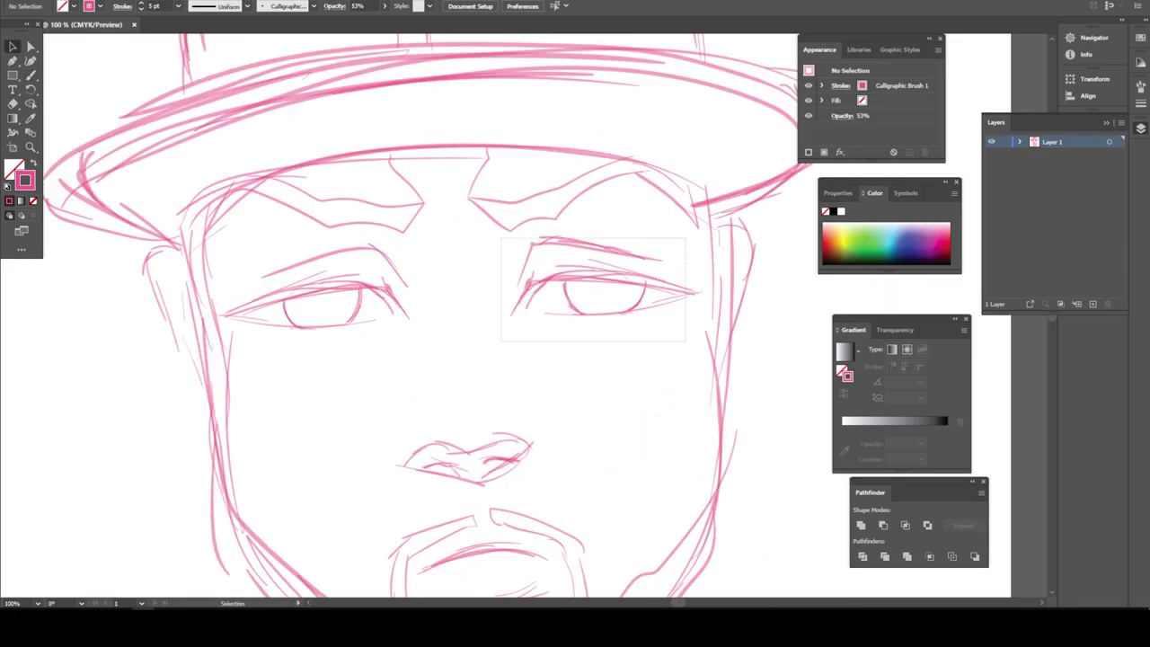
drag(686, 341, 685, 340)
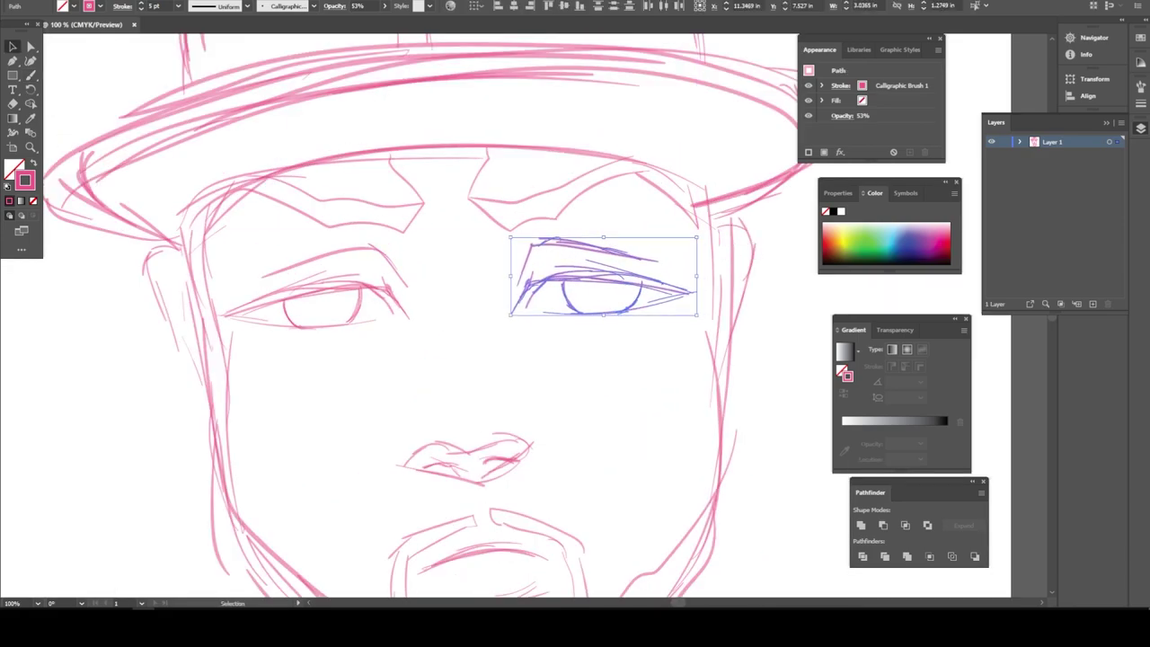
drag(602, 279, 596, 272)
drag(242, 259, 387, 365)
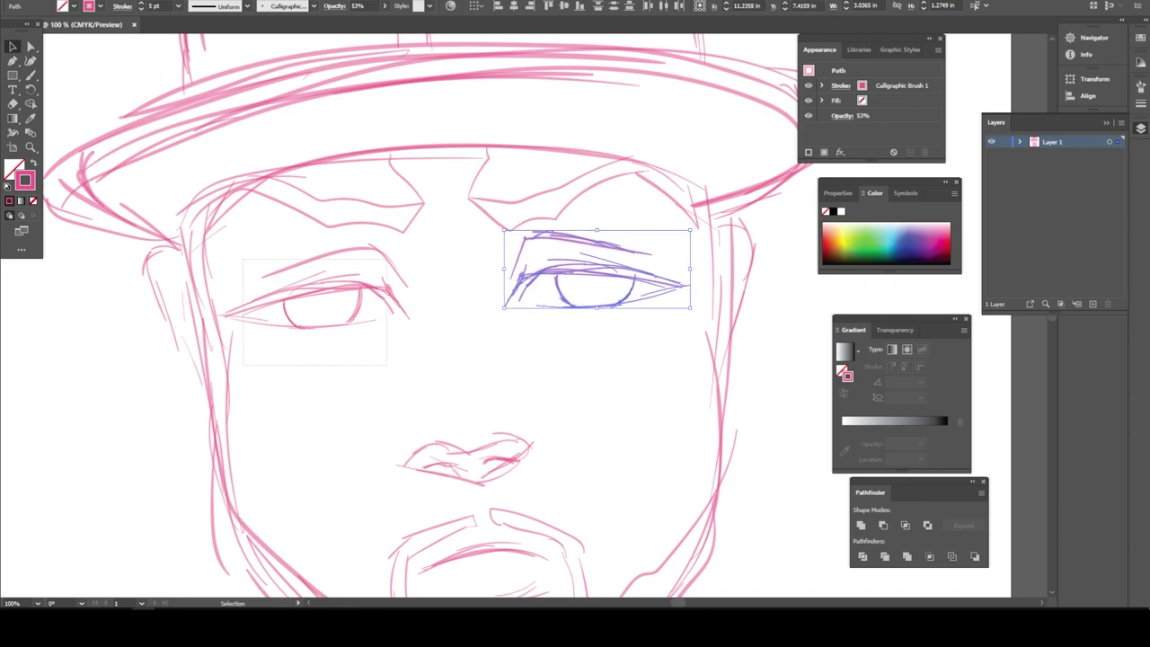
key(Delete)
Step: Copy the right eye into the left eye's place and reflect the copy
click(594, 270)
right_click(339, 277)
drag(587, 271, 325, 275)
click(527, 547)
key(Return)
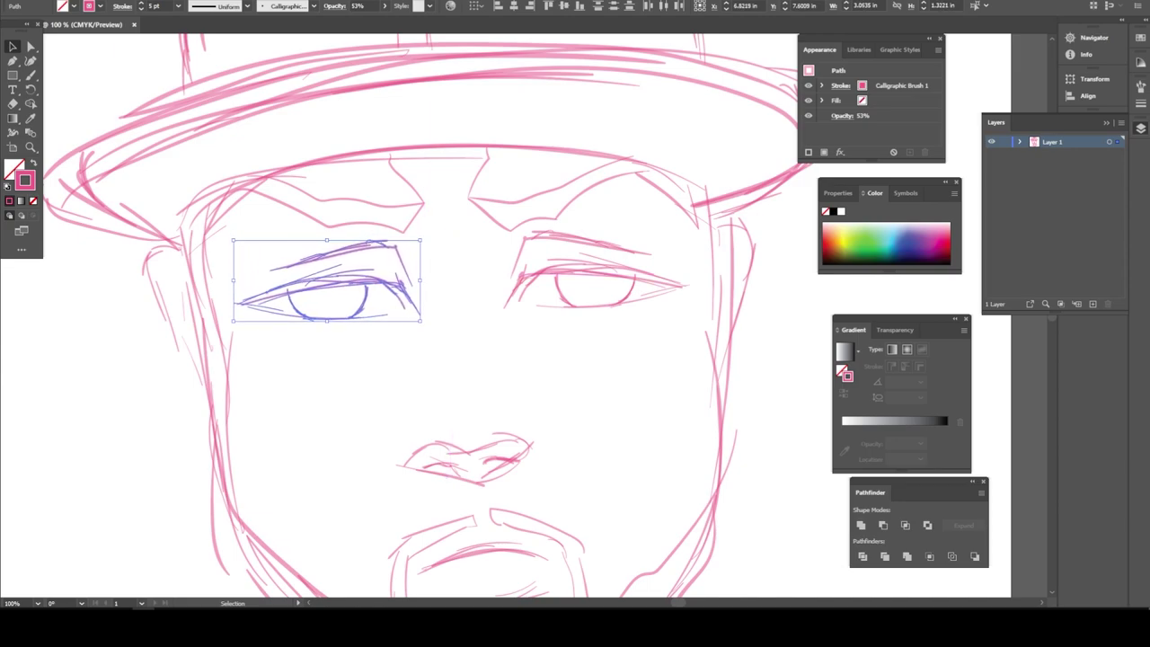
key(ctrl+shift+a)
key(ctrl+0)
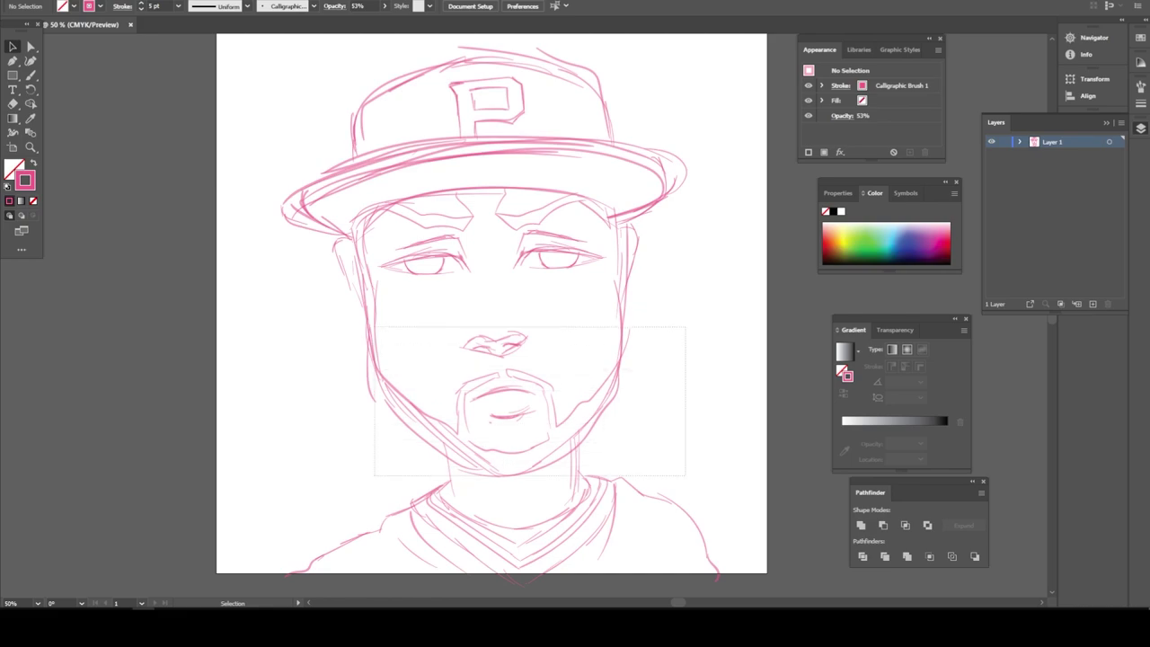
Step: Stretch the lower face strokes slightly taller to lengthen the jaw
drag(621, 380, 683, 315)
drag(498, 490, 496, 481)
key(ctrl+shift+a)
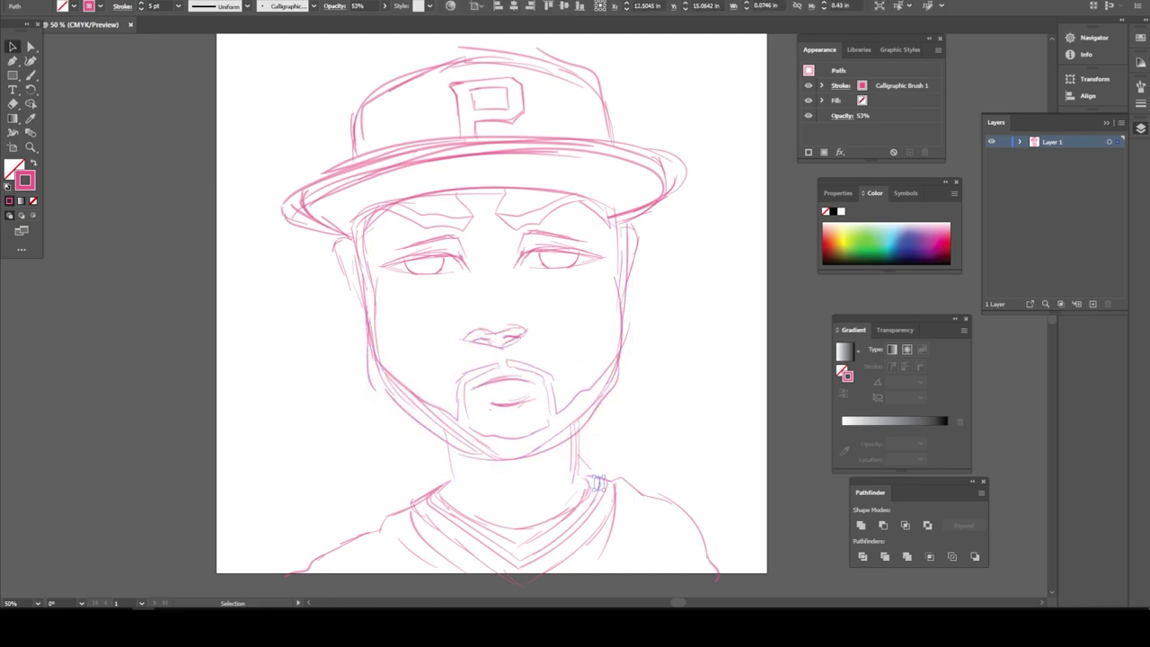
scroll(496, 480, down, 5)
scroll(524, 517, up, 4)
Step: Nudge the face and cap strokes down two steps
click(524, 517)
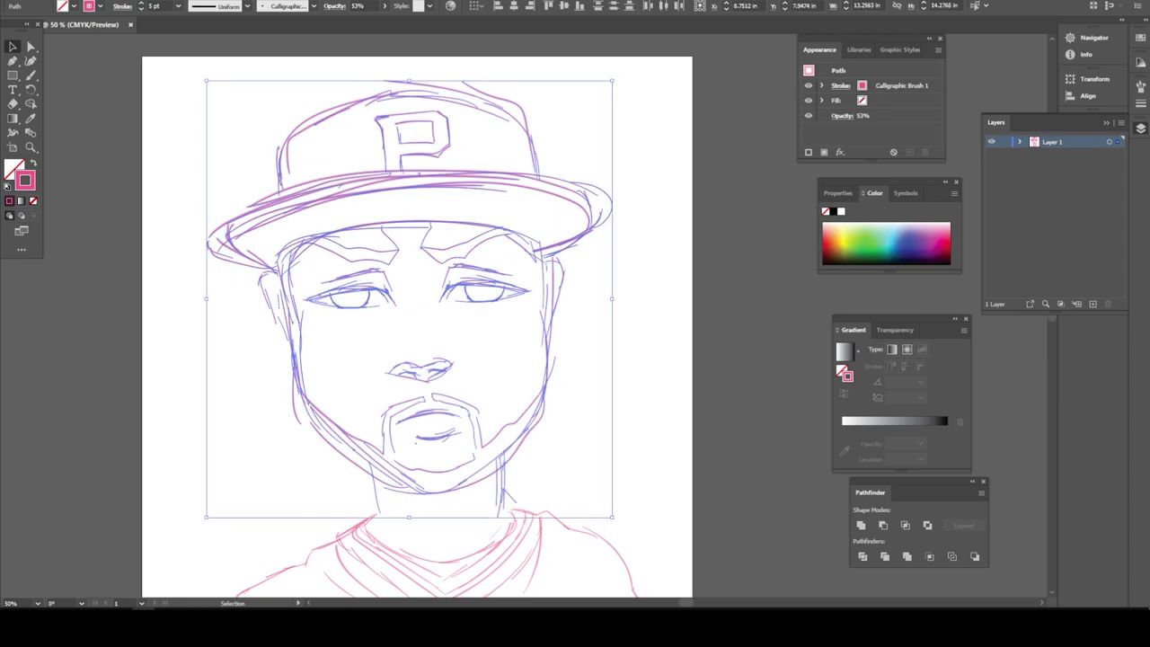
key(Down)
key(Down)
key(Down)
key(Down)
key(Down)
key(Down)
key(Down)
key(Down)
key(Down)
key(Down)
key(Down)
key(Down)
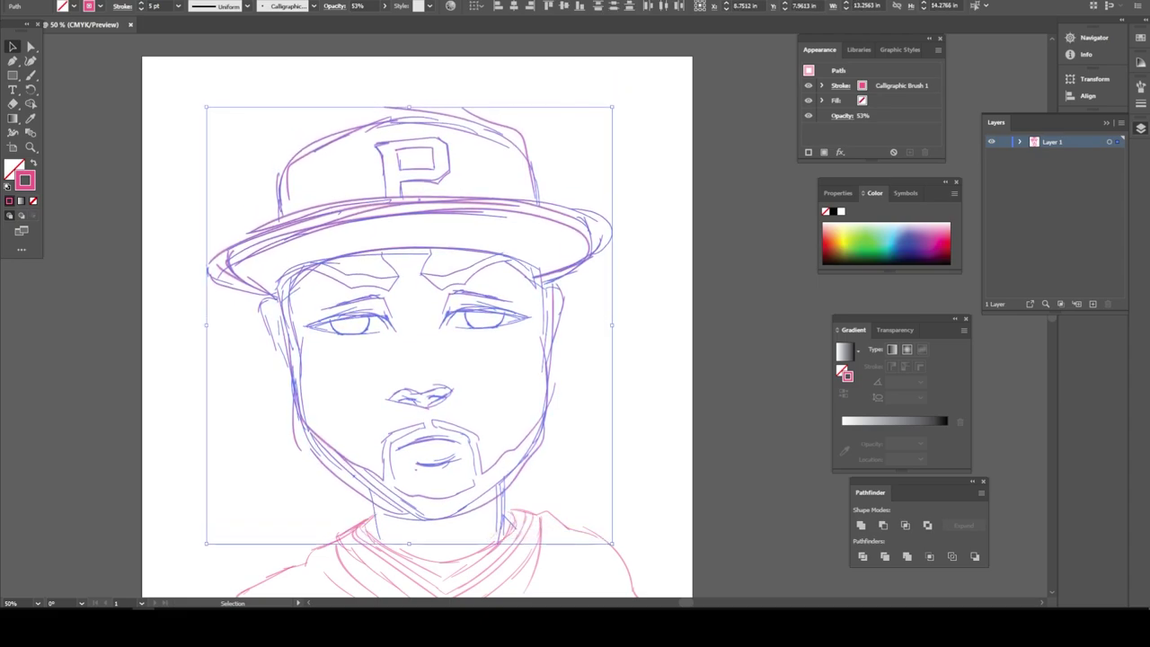
key(Down)
key(Down)
key(Down)
key(ctrl+shift+a)
key(ctrl+minus)
key(ctrl+plus)
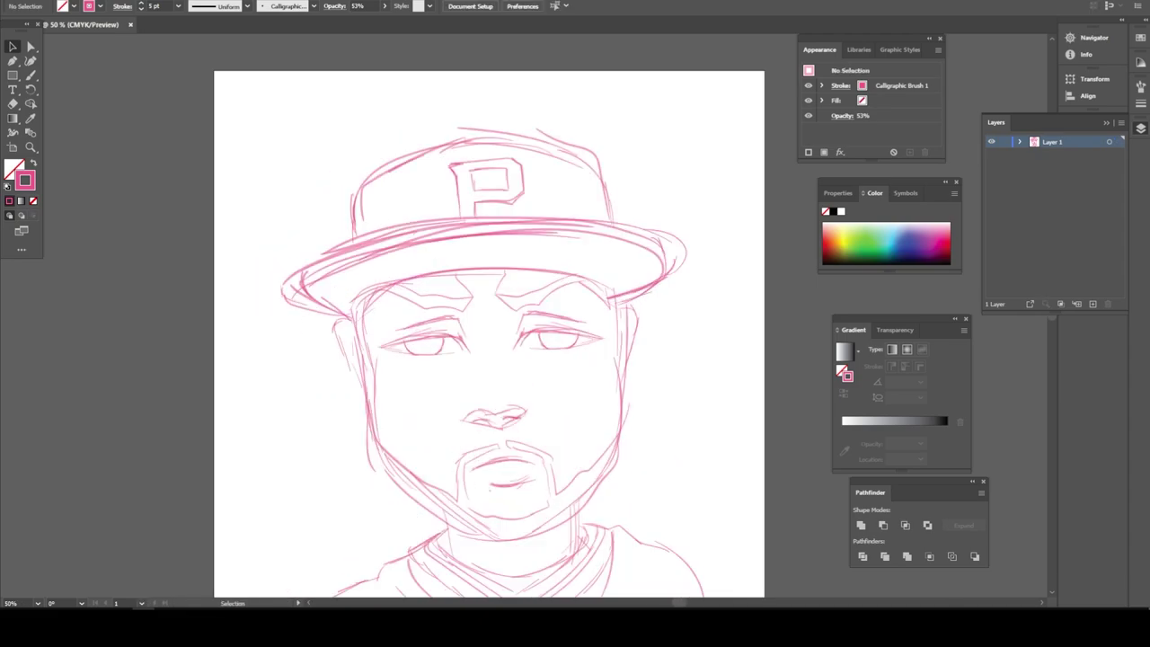
Step: Fade the whole sketch to 36% opacity, lock Layer 1, and add Layer 2
key(ctrl+a)
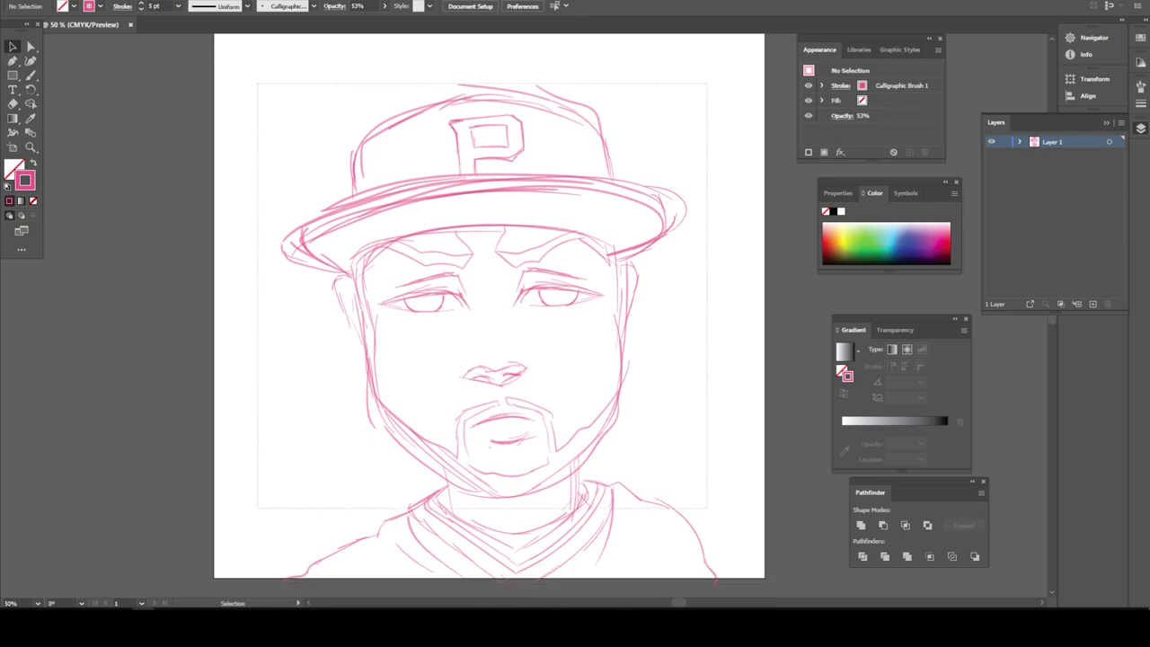
key(ctrl+2)
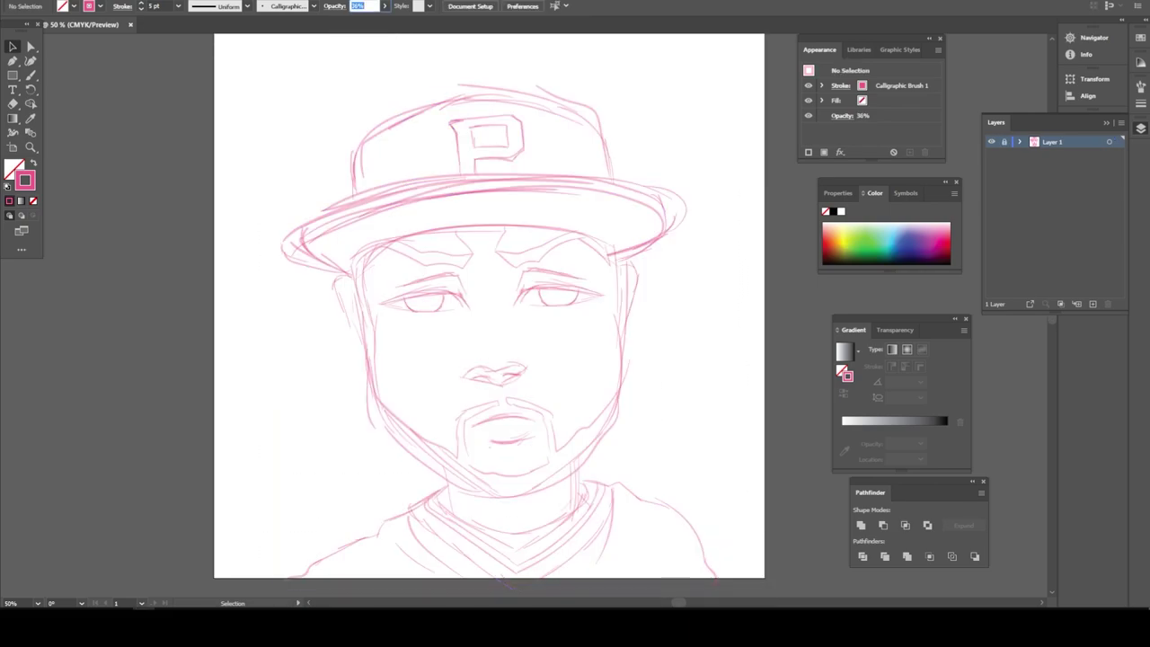
key(ctrl+l)
Step: Draw the left eye as a solid black tapered shape with the Pencil
key(shift+x)
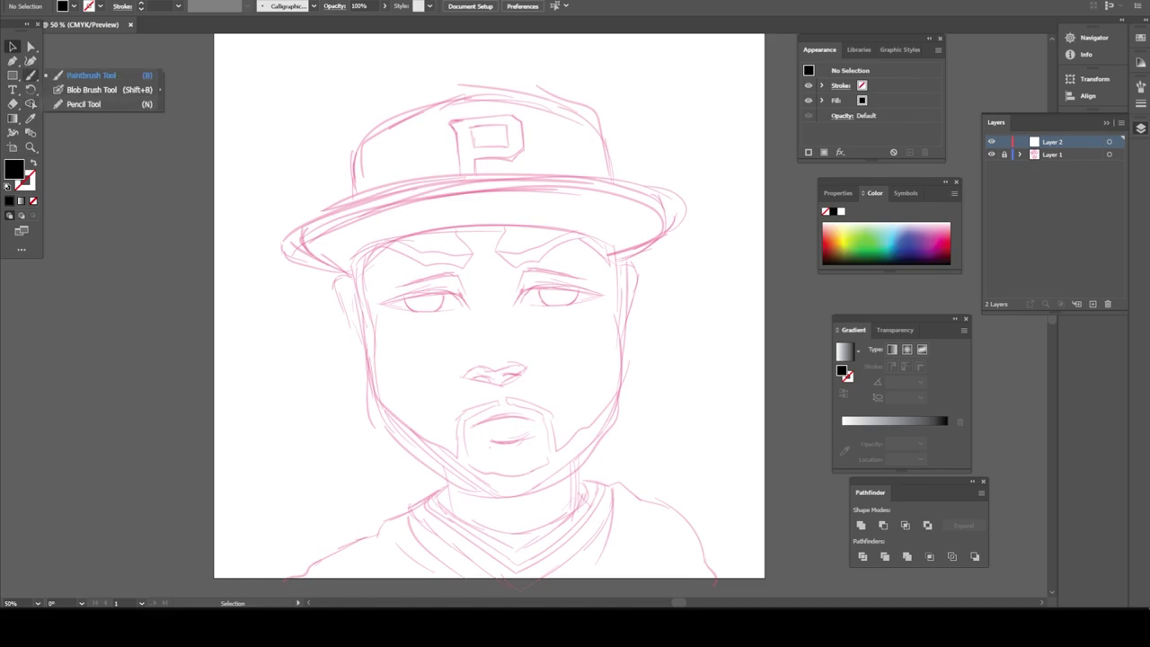
drag(31, 75, 81, 76)
scroll(414, 295, up, 5)
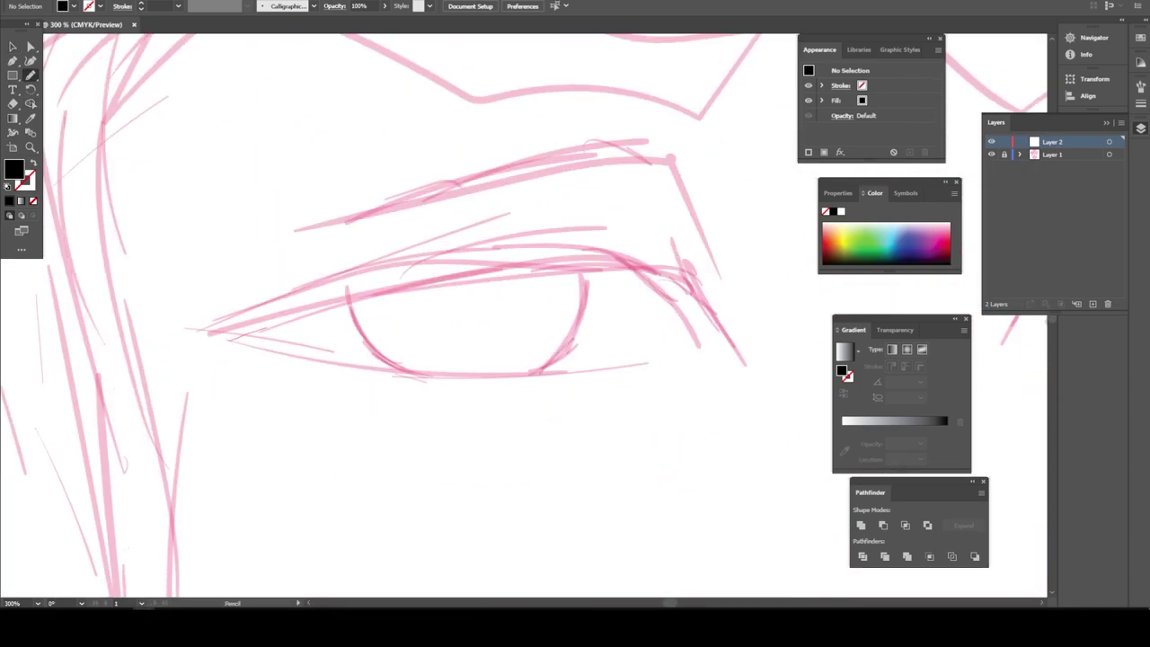
drag(325, 290, 723, 272)
drag(194, 339, 380, 367)
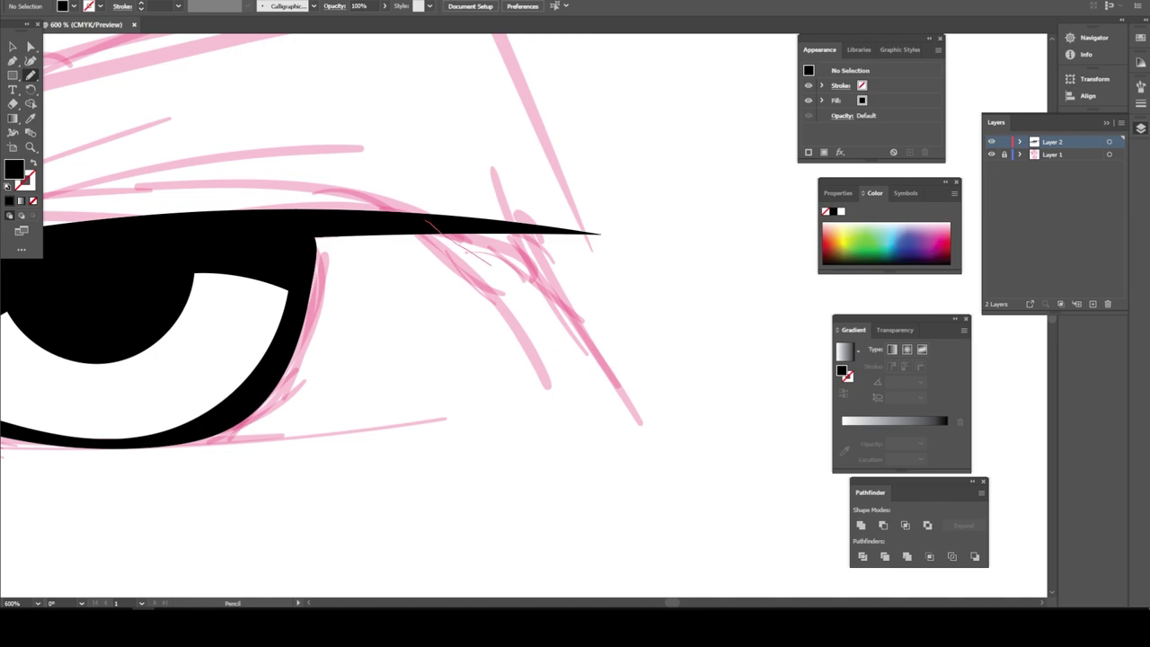
mouse_move(490, 262)
mouse_down()
mouse_move(522, 235)
mouse_move(499, 244)
mouse_up()
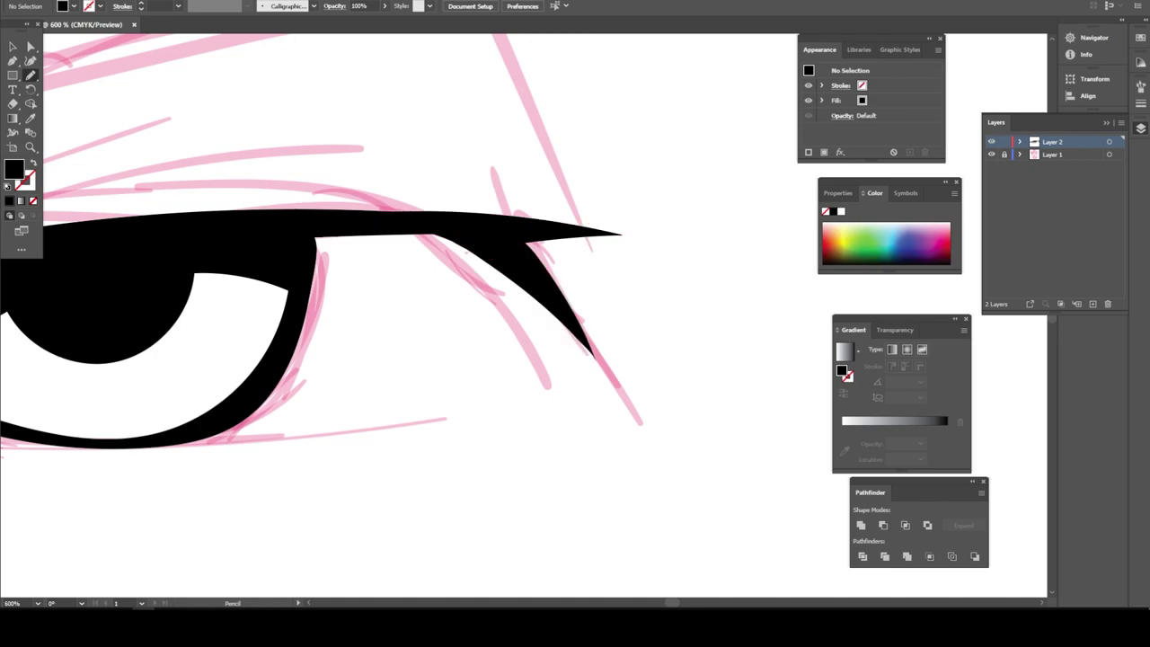
click(12, 46)
Step: Copy the eye to the right, reflect it vertically, and tilt it slightly
click(333, 360)
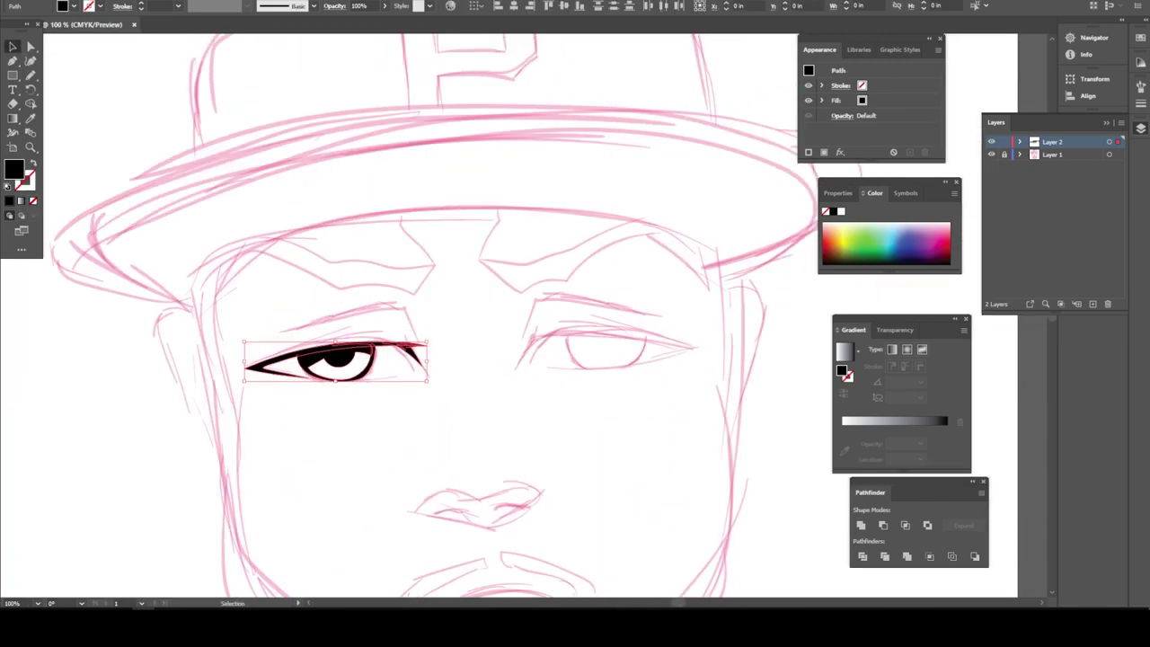
drag(333, 359, 575, 346)
right_click(617, 346)
click(681, 264)
click(579, 374)
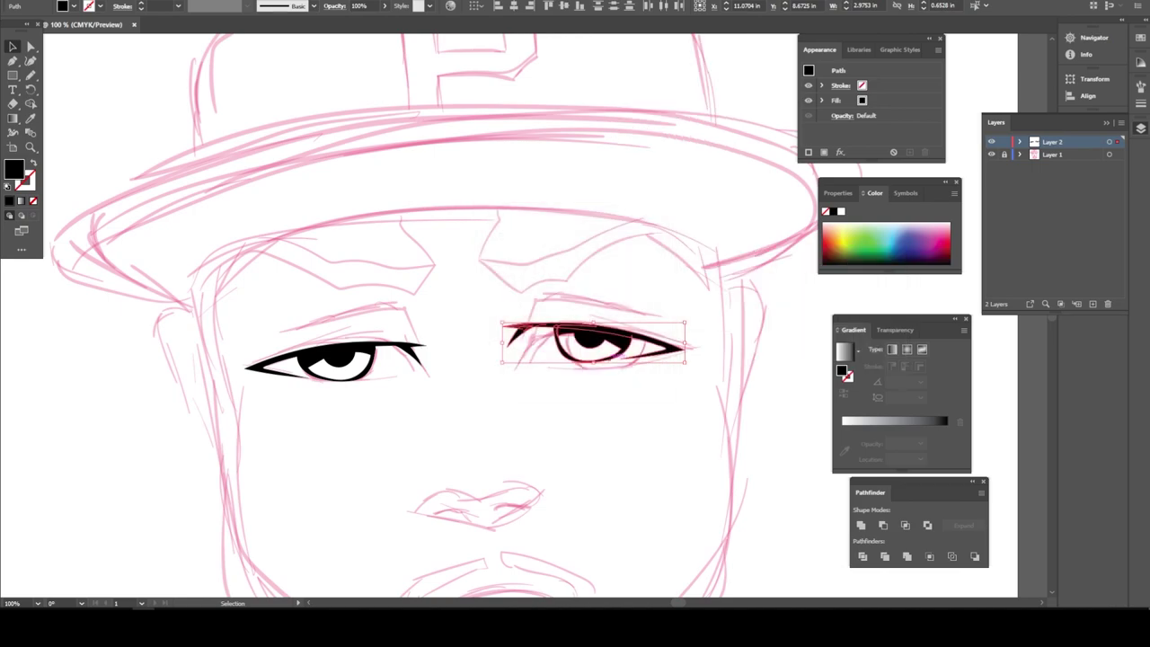
drag(705, 355, 710, 320)
key(ctrl+shift+a)
Step: Draw the cap brim as a filled black Pencil shape
key(ctrl+0)
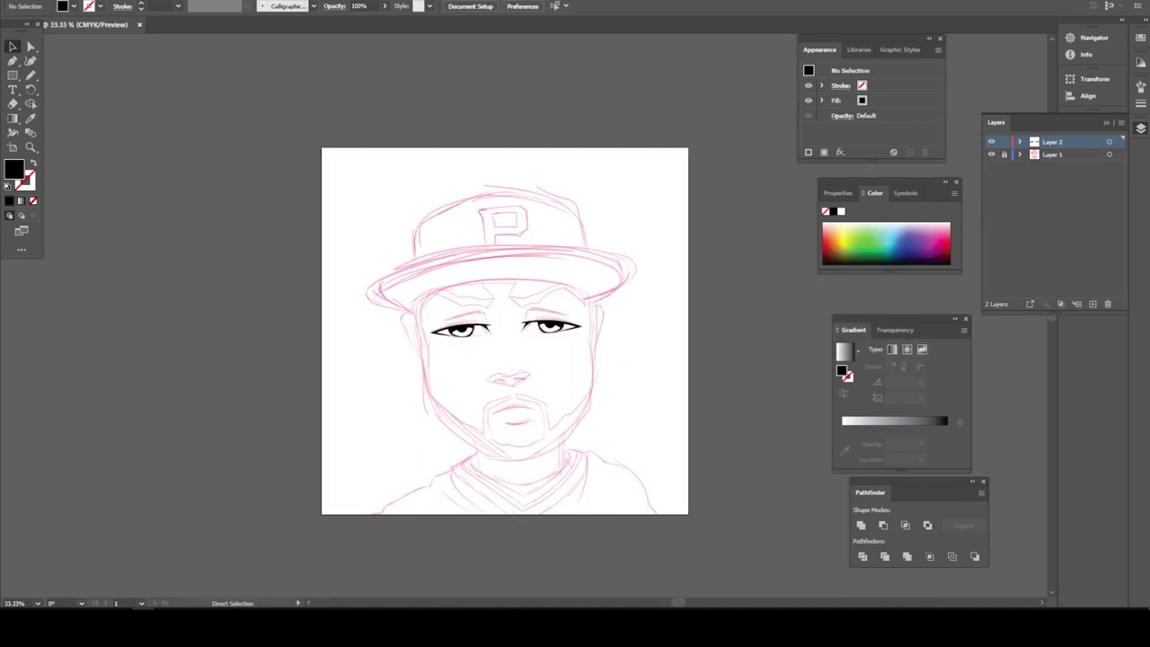
key(ctrl+plus)
key(ctrl+plus)
key(ctrl+plus)
key(ctrl+minus)
key(ctrl+minus)
scroll(482, 316, down, 1)
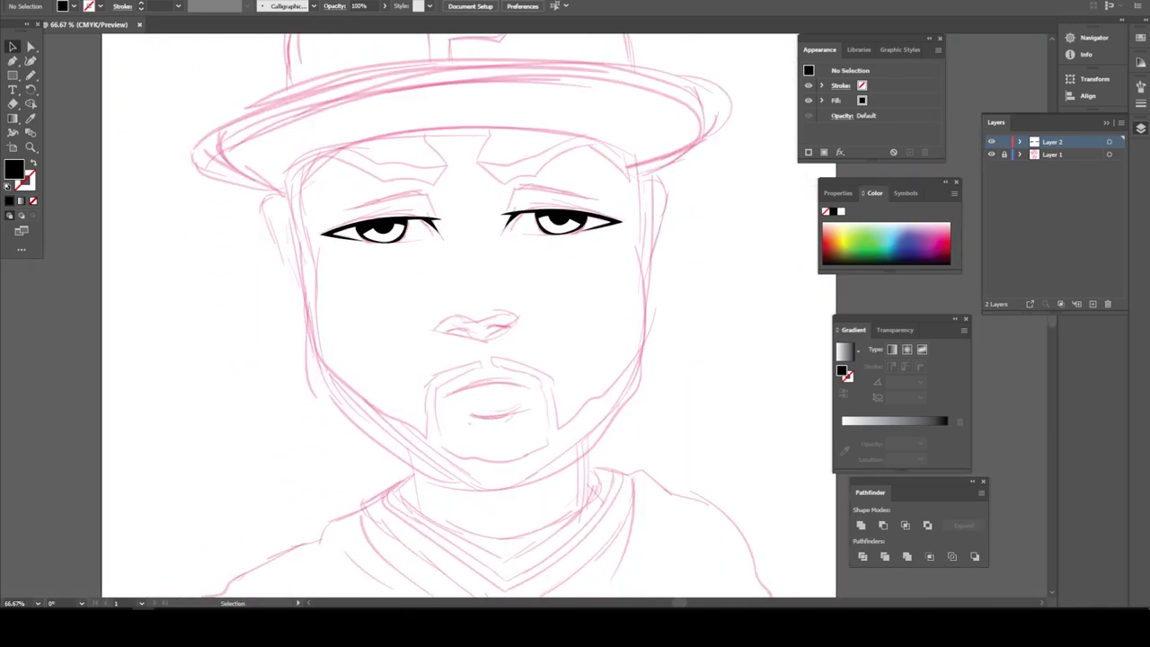
scroll(467, 315, up, 3)
key(n)
scroll(467, 314, up, 2)
scroll(467, 314, up, 2)
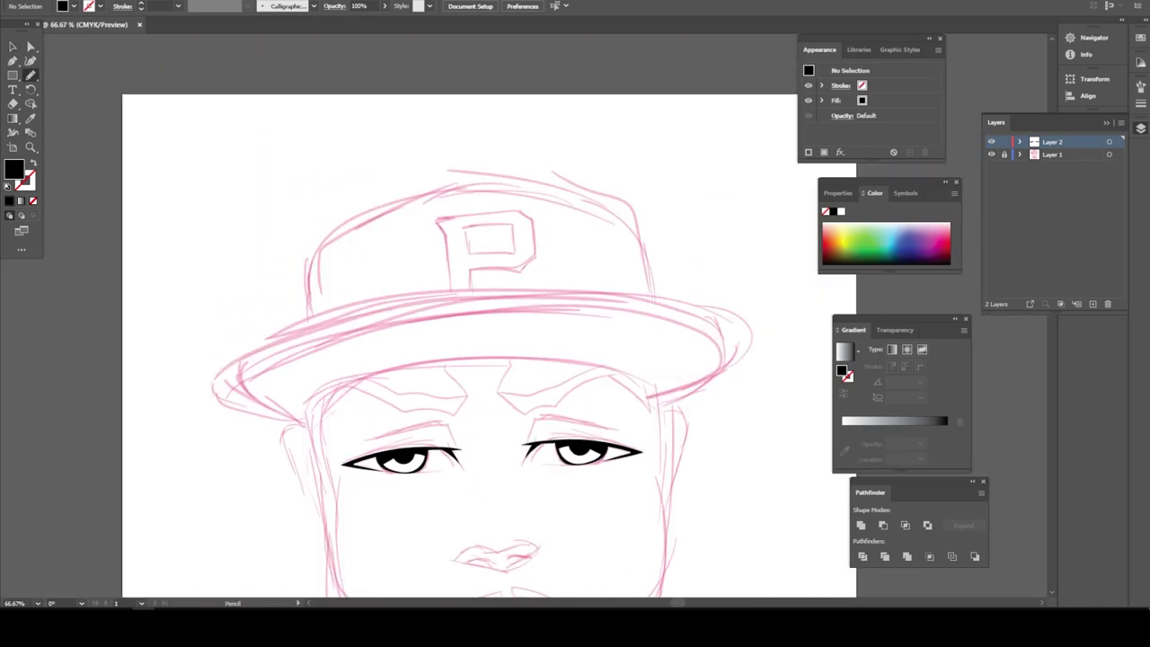
mouse_move(322, 343)
mouse_down()
mouse_move(656, 306)
mouse_move(476, 286)
mouse_up()
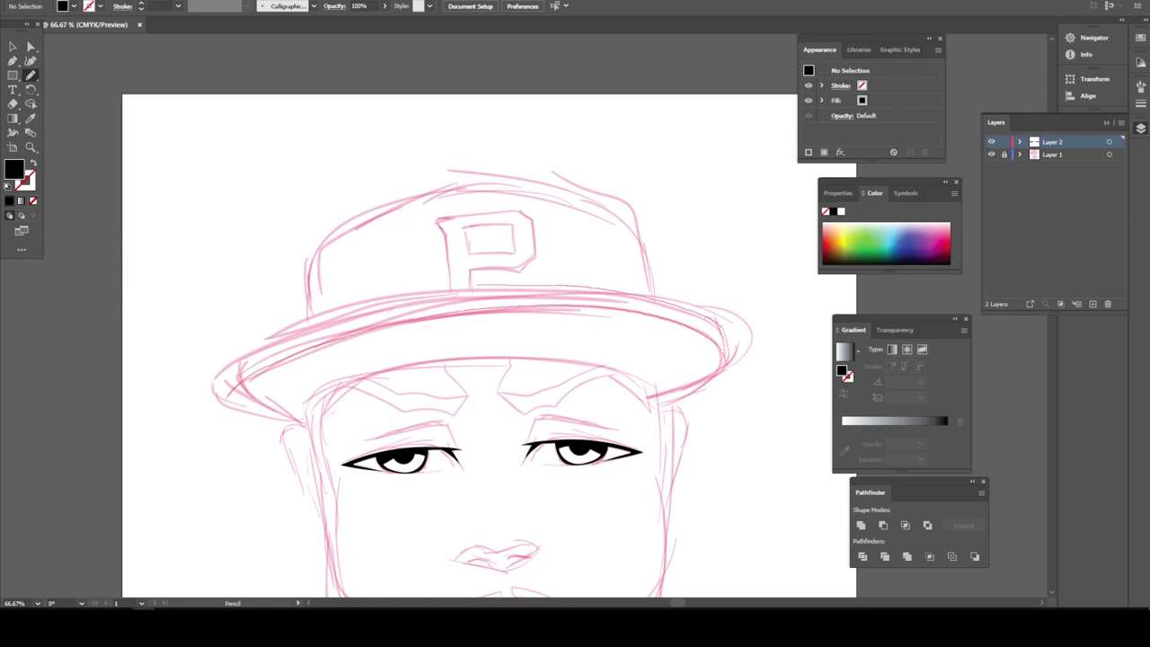
drag(246, 351, 227, 387)
Step: Fill the P's counter black and trace a black outline around the P
scroll(530, 276, up, 1)
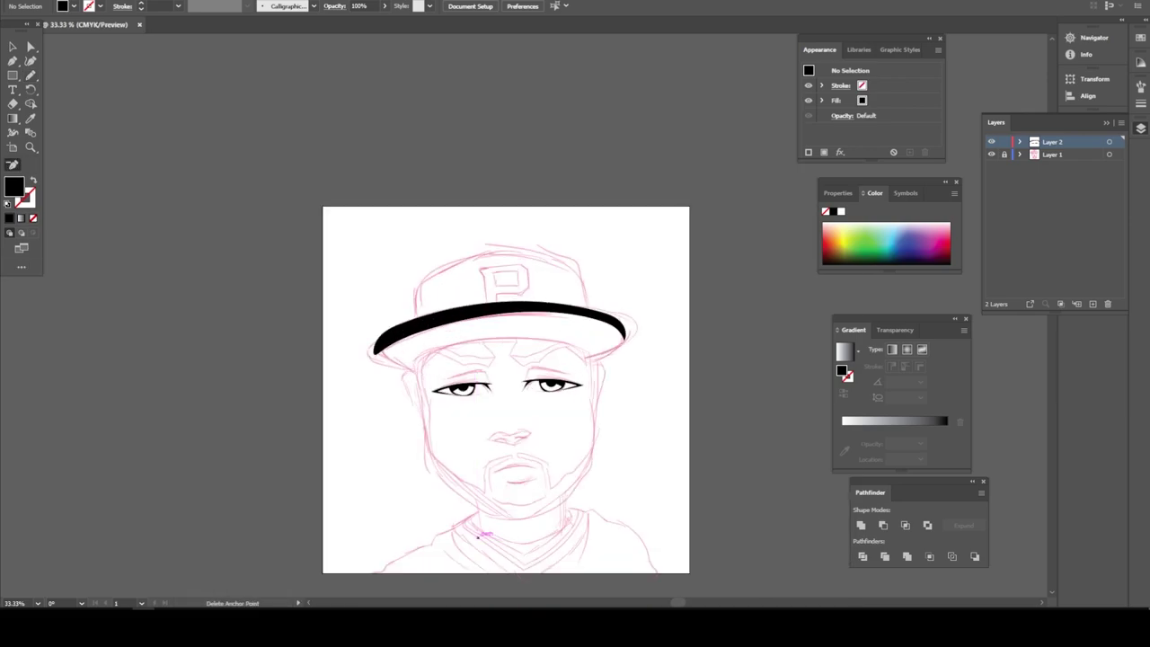
scroll(530, 276, up, 2)
scroll(531, 275, down, 2)
key(n)
scroll(530, 276, up, 5)
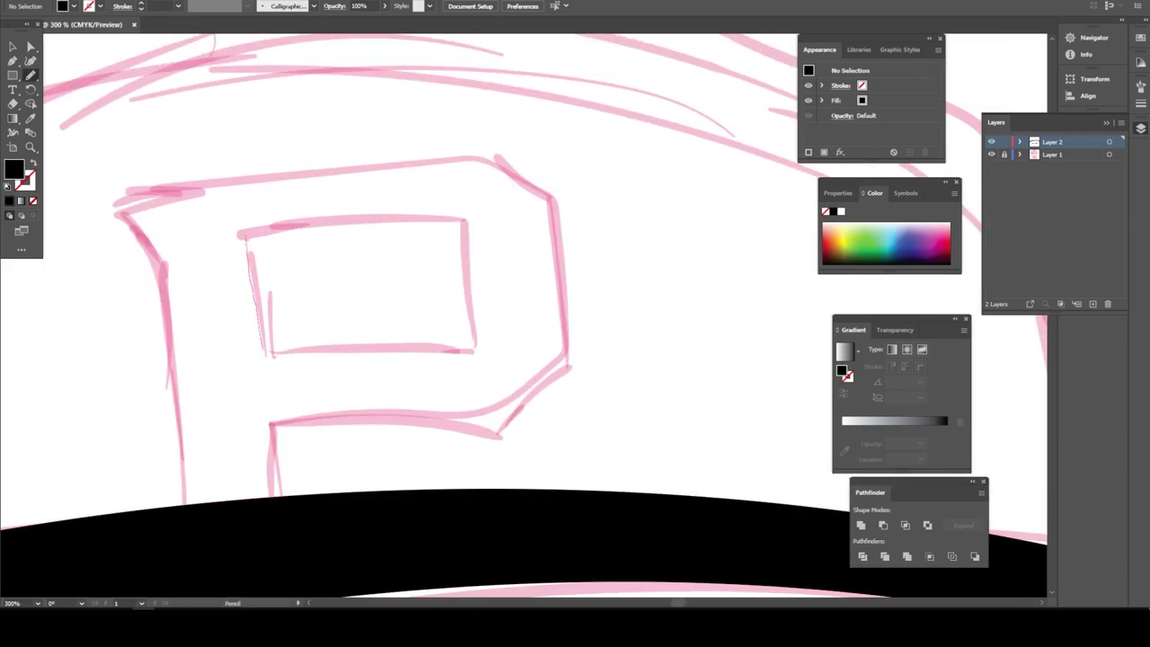
drag(464, 221, 244, 235)
key(ctrl+minus)
mouse_move(363, 452)
mouse_down()
mouse_move(403, 500)
mouse_move(400, 481)
mouse_up()
key(ctrl+minus)
key(ctrl+minus)
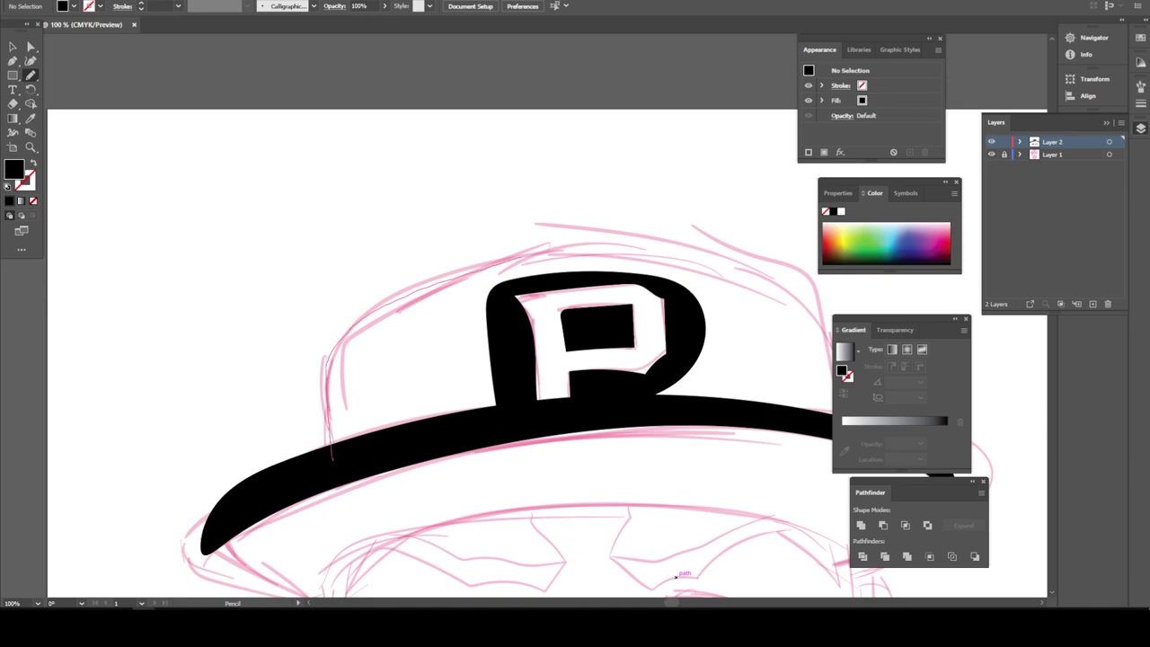
Step: Fill the left and remaining cap crown in black around the white P
drag(332, 458, 334, 449)
scroll(576, 360, down, 2)
scroll(575, 360, up, 2)
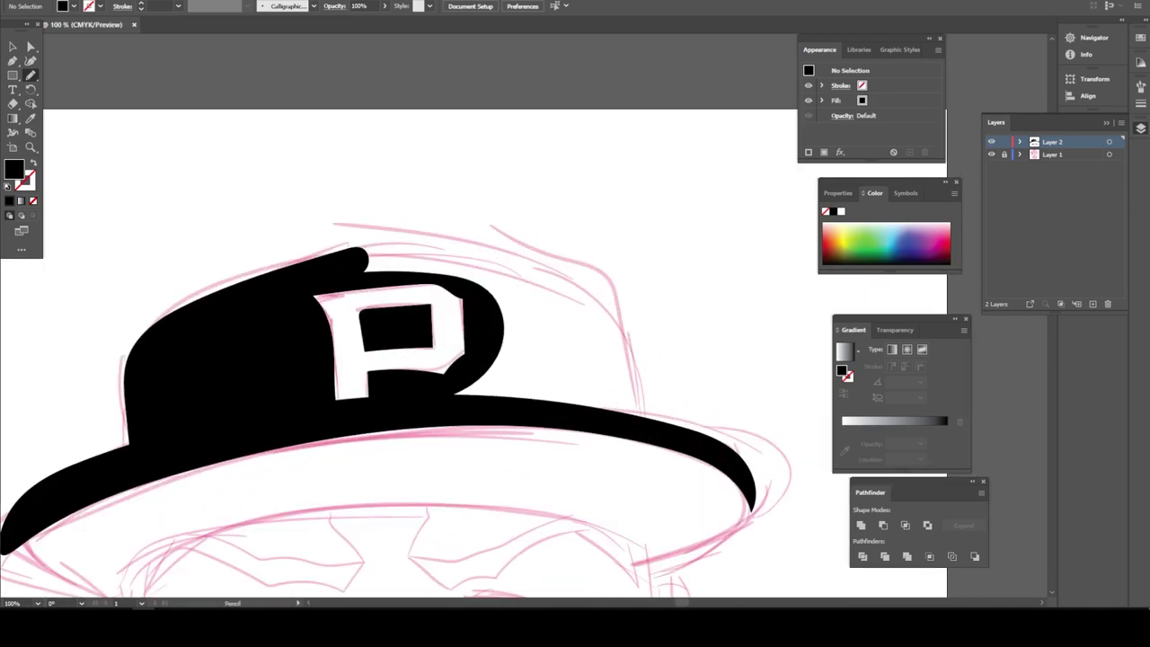
drag(636, 420, 377, 256)
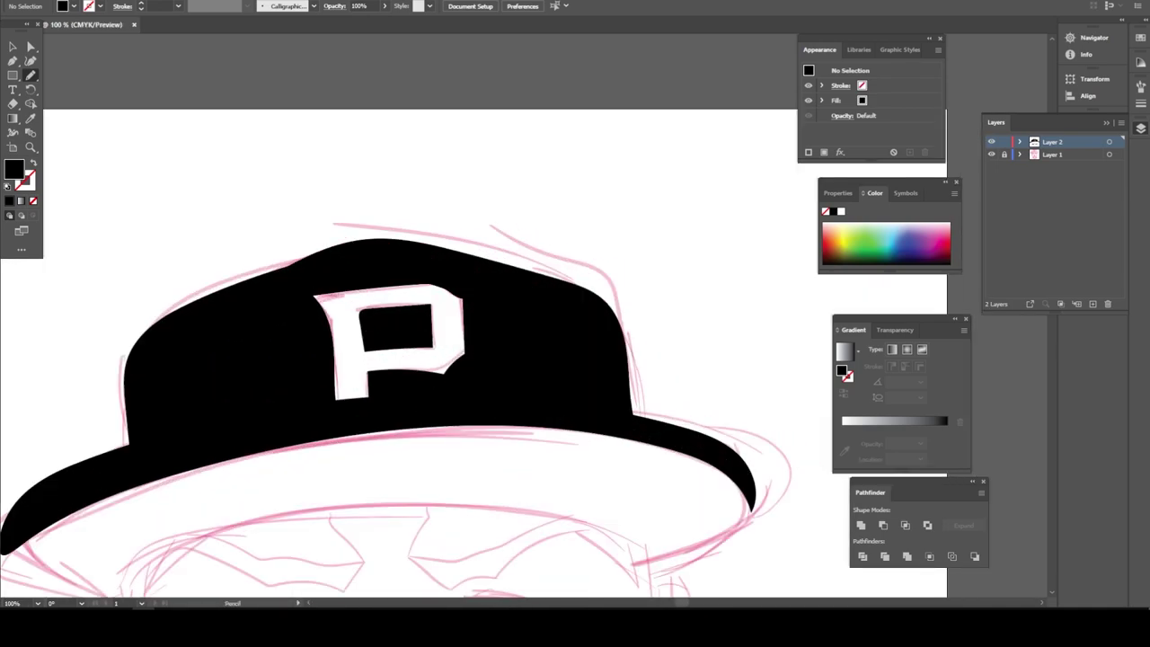
scroll(575, 359, down, 3)
scroll(576, 360, up, 4)
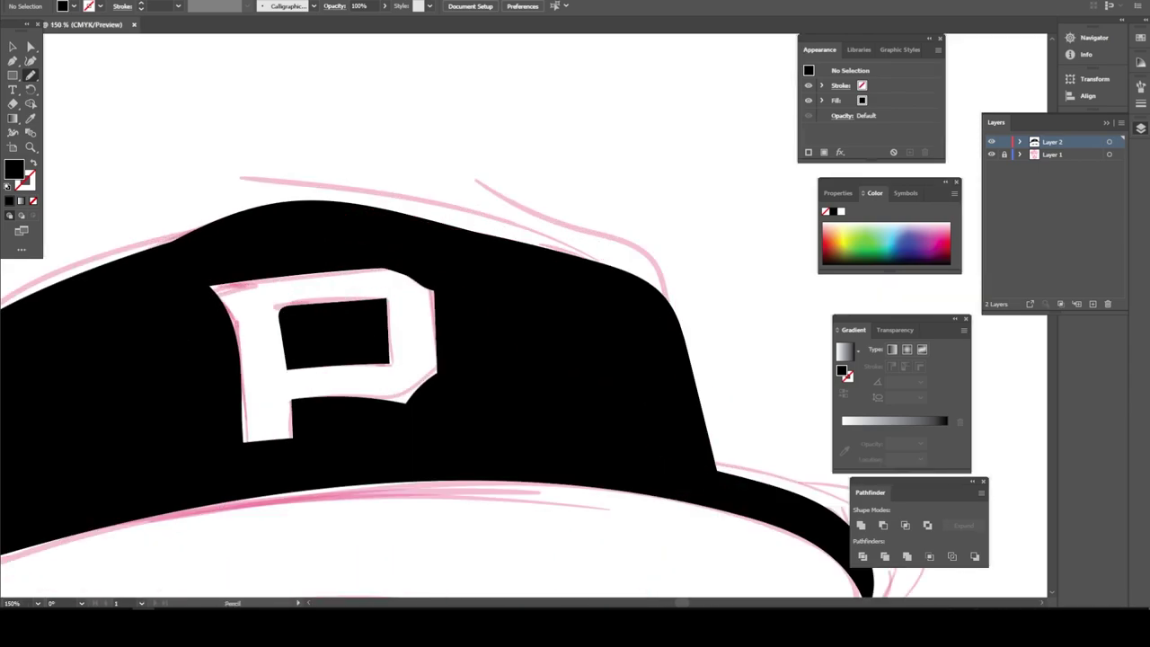
scroll(575, 359, down, 3)
Step: Trace the angular eyebrows over the sketch as closed black-filled Pencil shapes
scroll(575, 359, up, 3)
scroll(575, 360, up, 3)
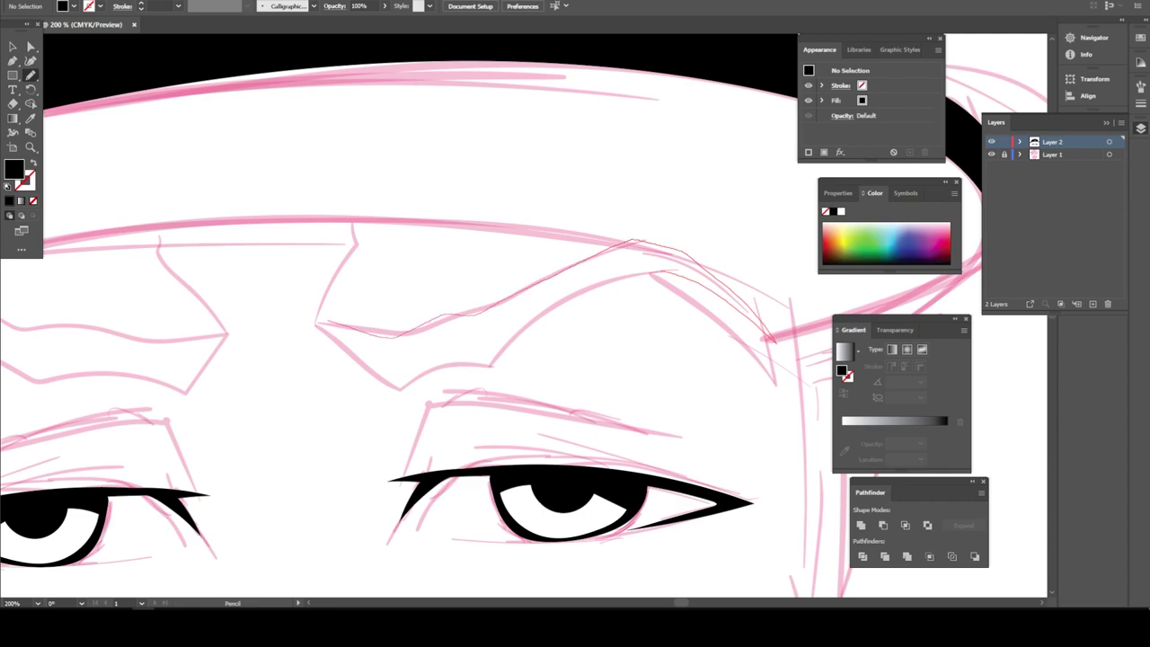
scroll(575, 359, down, 3)
scroll(575, 360, up, 3)
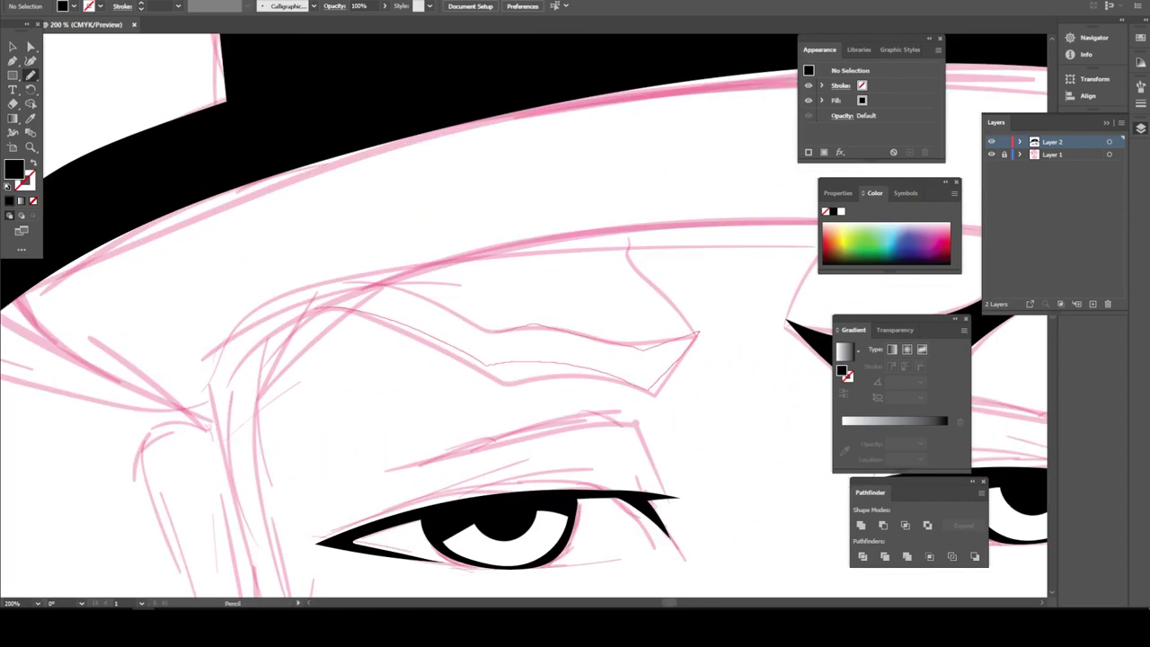
drag(387, 310, 697, 337)
scroll(575, 359, down, 3)
scroll(575, 360, down, 1)
scroll(575, 359, up, 2)
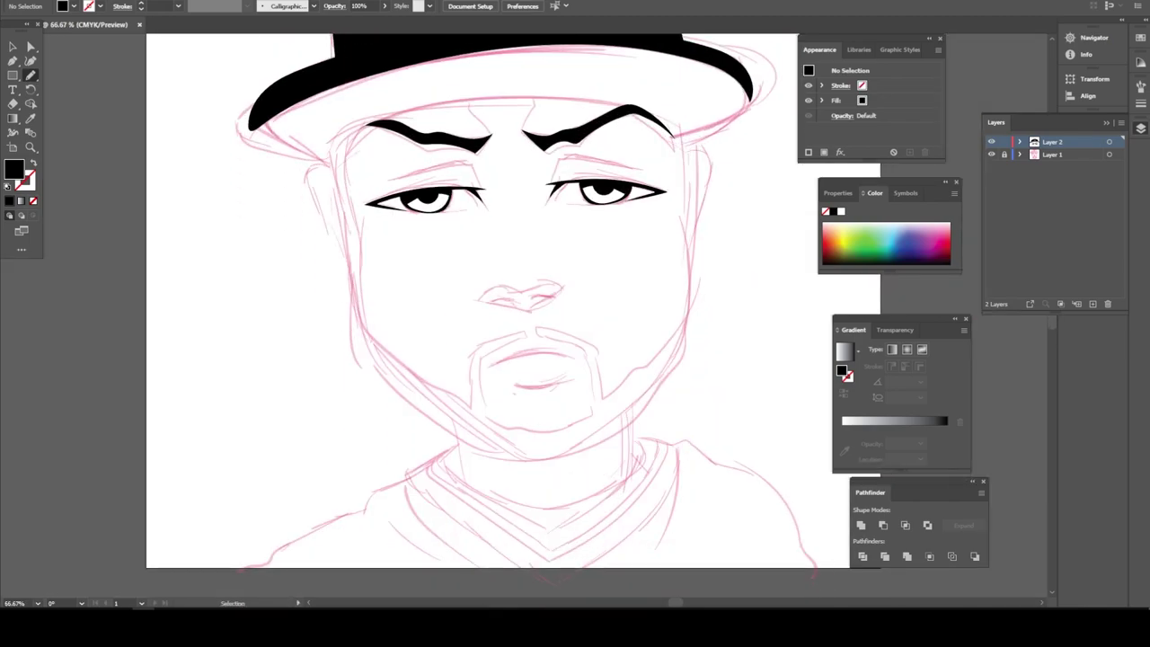
scroll(564, 351, up, 3)
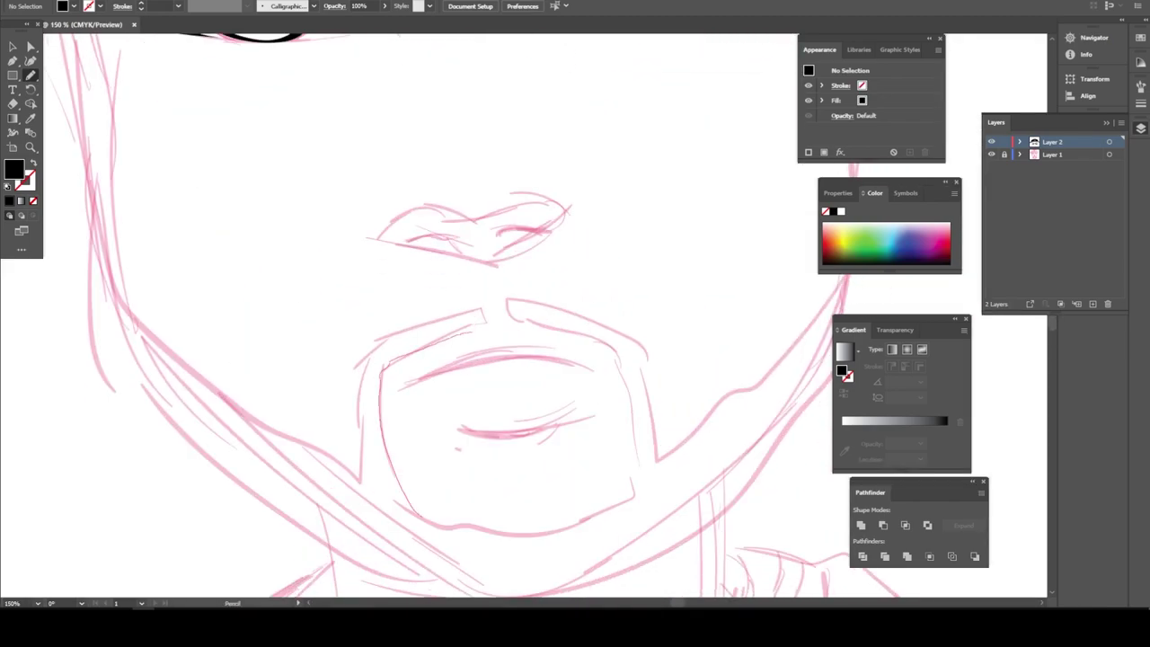
Step: Ink the left and right halves of the goatee in solid black
drag(485, 307, 490, 329)
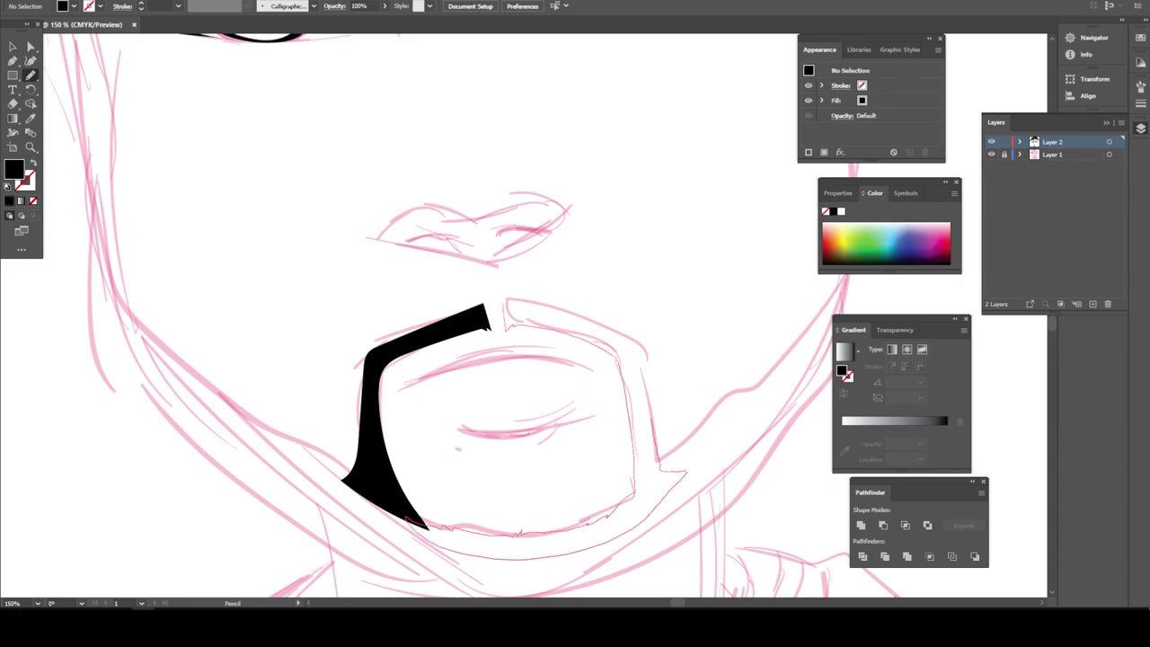
drag(506, 305, 630, 503)
scroll(405, 377, down, 3)
scroll(404, 377, up, 2)
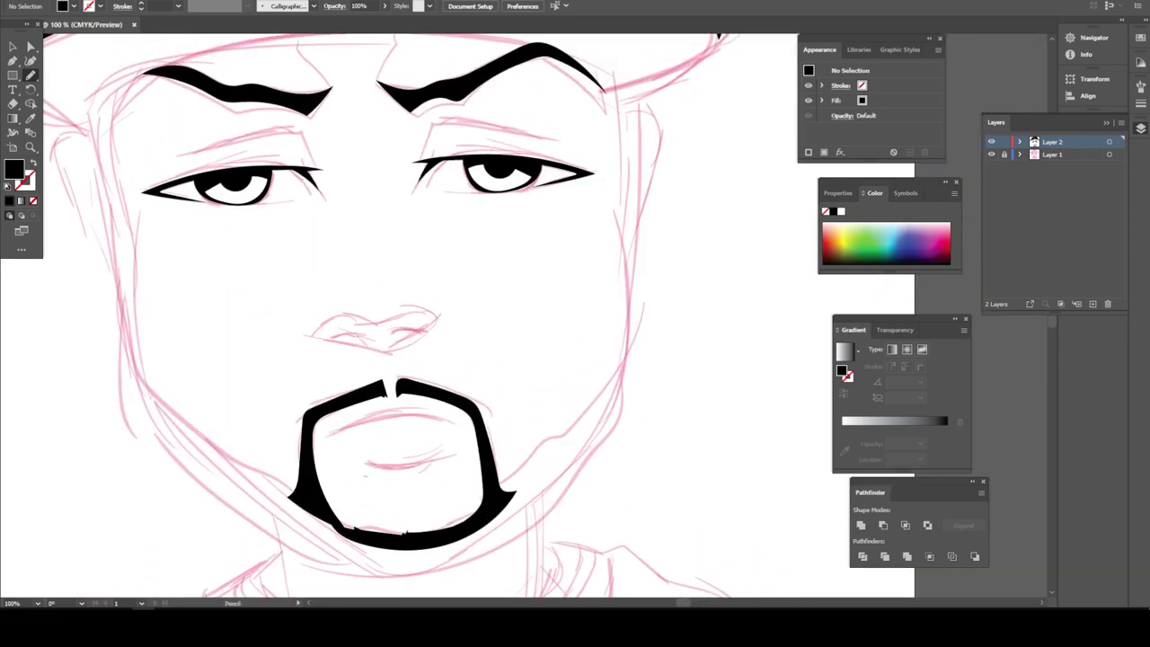
Step: Fill the beard along the right and left jaw in black
drag(490, 544, 629, 252)
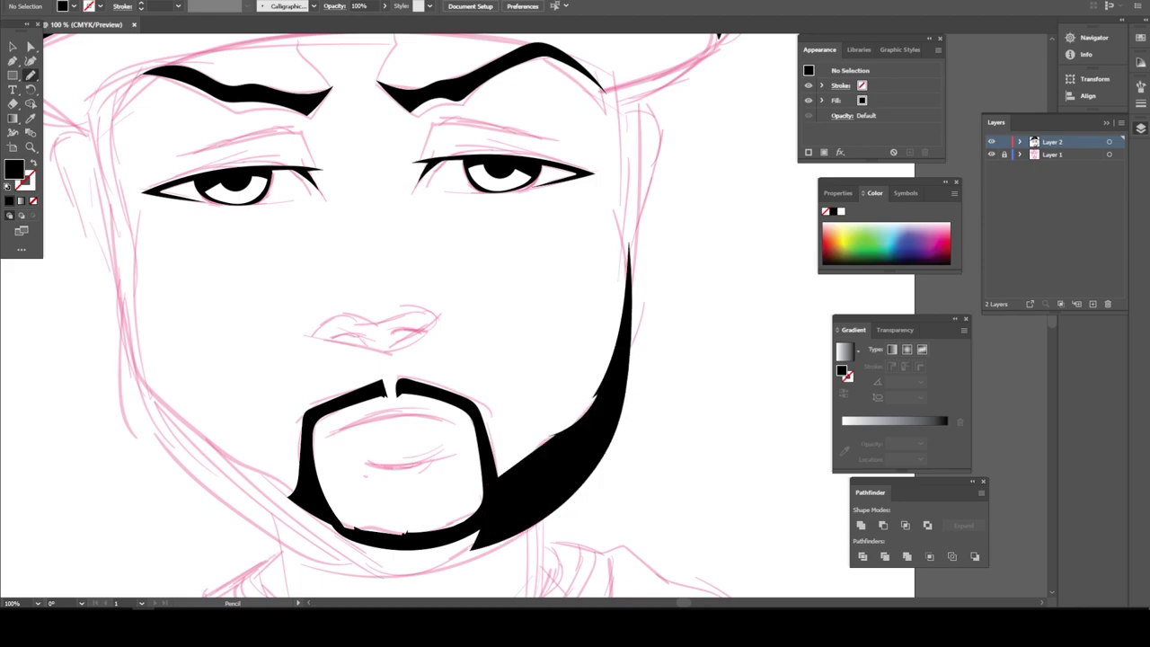
key(ctrl+minus)
scroll(502, 320, up, 1)
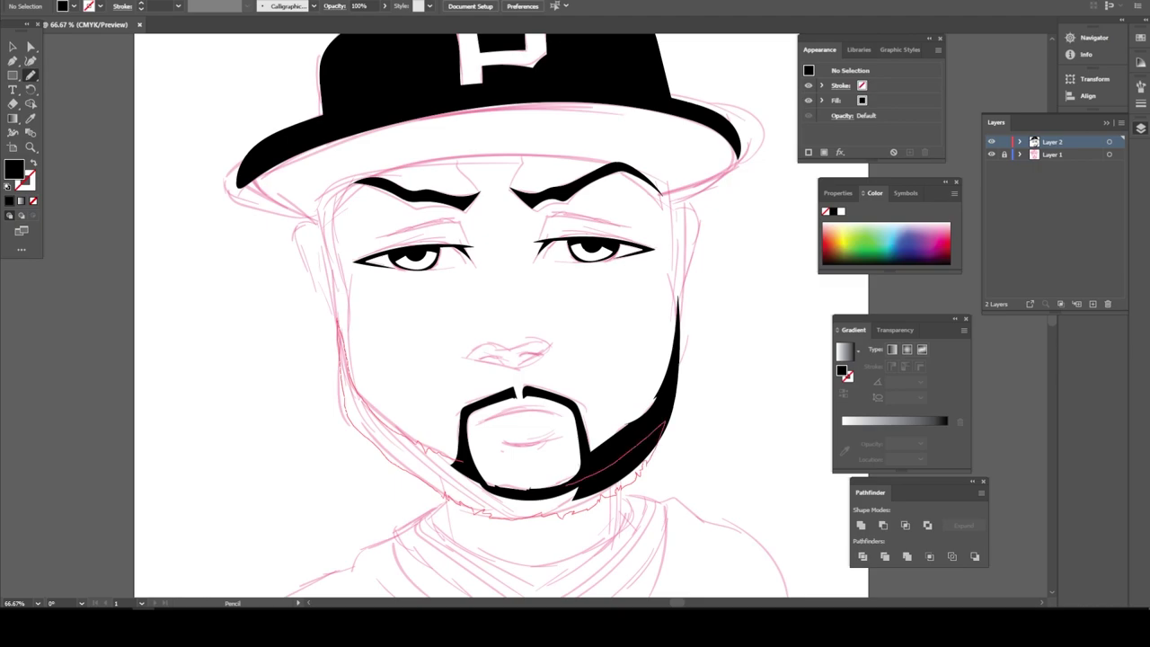
drag(339, 328, 486, 490)
scroll(503, 359, down, 3)
scroll(504, 360, up, 4)
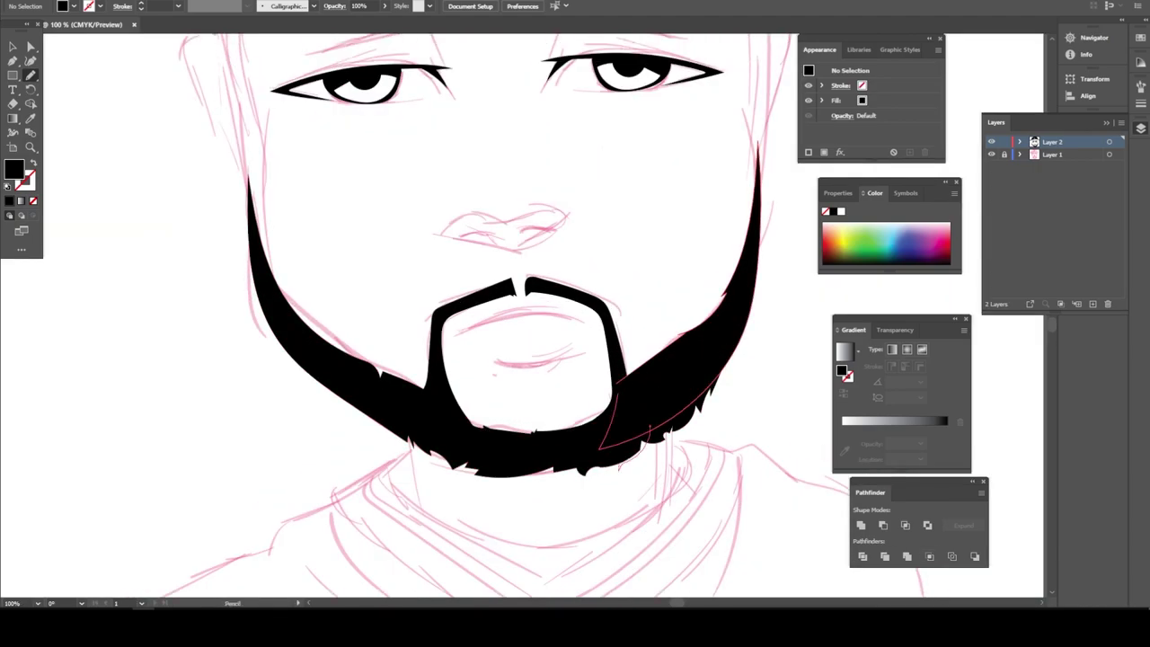
Step: Add jagged hairy strokes along the beard's lower, left and right edges
mouse_move(649, 440)
mouse_down()
mouse_move(504, 490)
mouse_move(430, 456)
mouse_up()
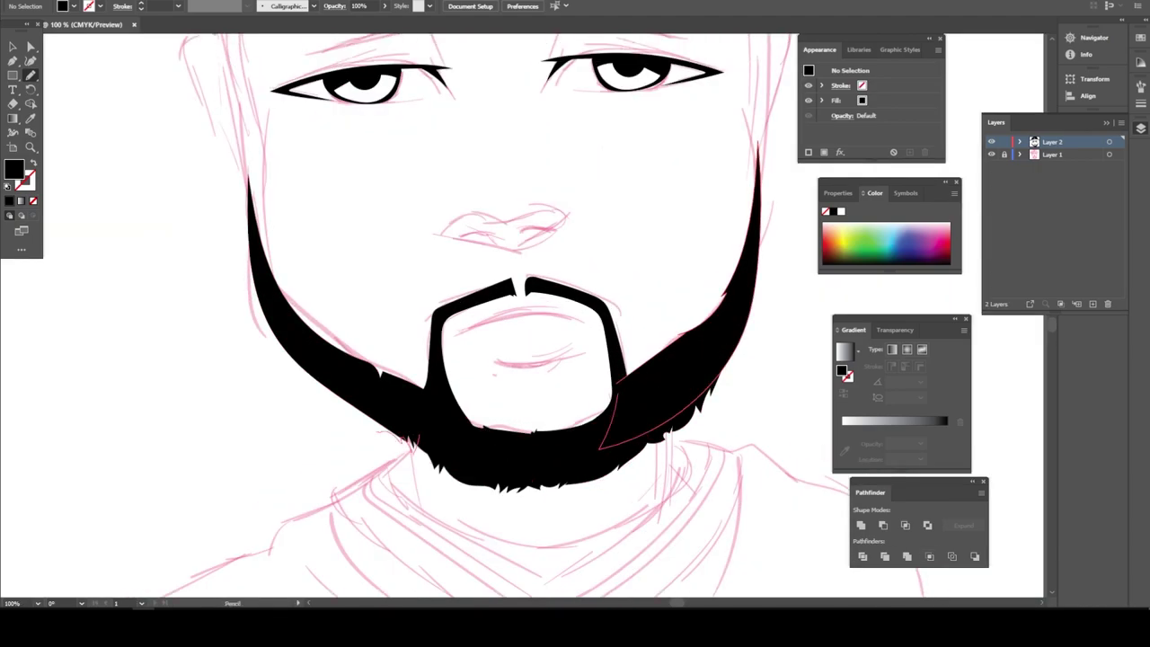
drag(256, 278, 419, 454)
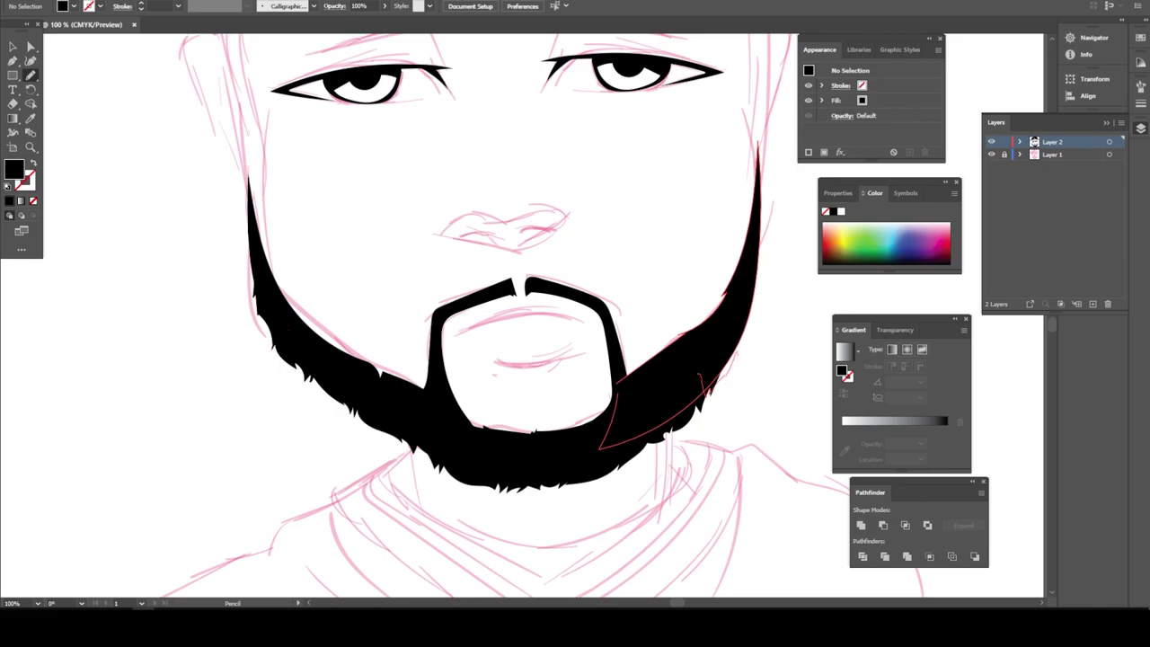
drag(599, 447, 701, 378)
scroll(576, 360, down, 3)
scroll(575, 360, up, 3)
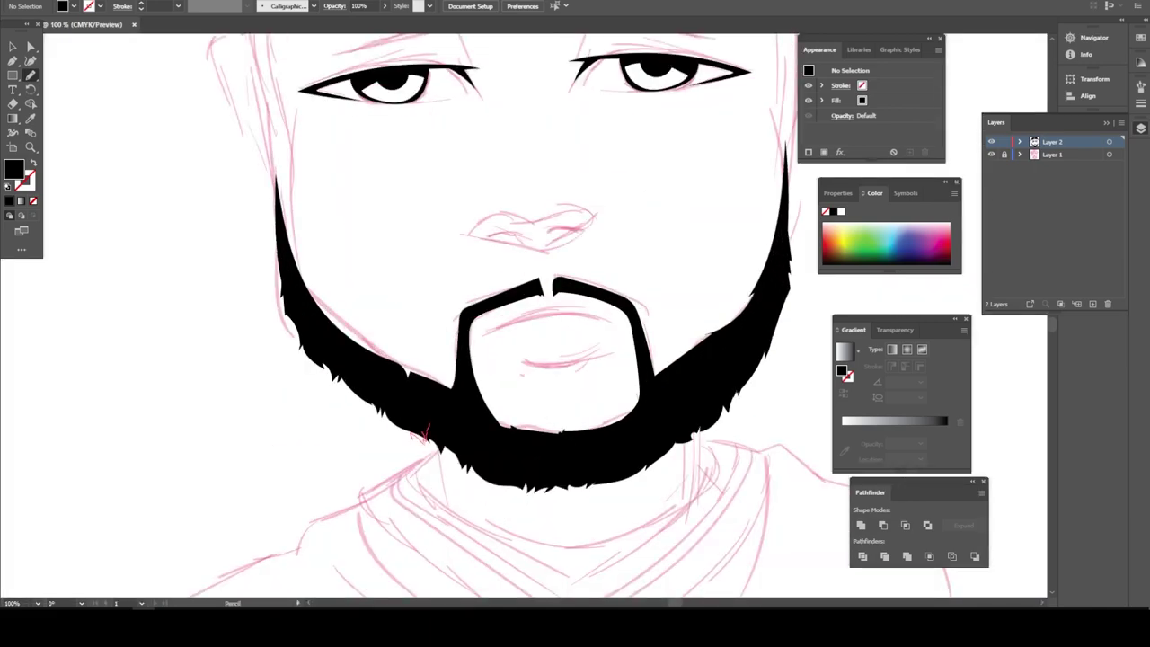
drag(292, 328, 427, 444)
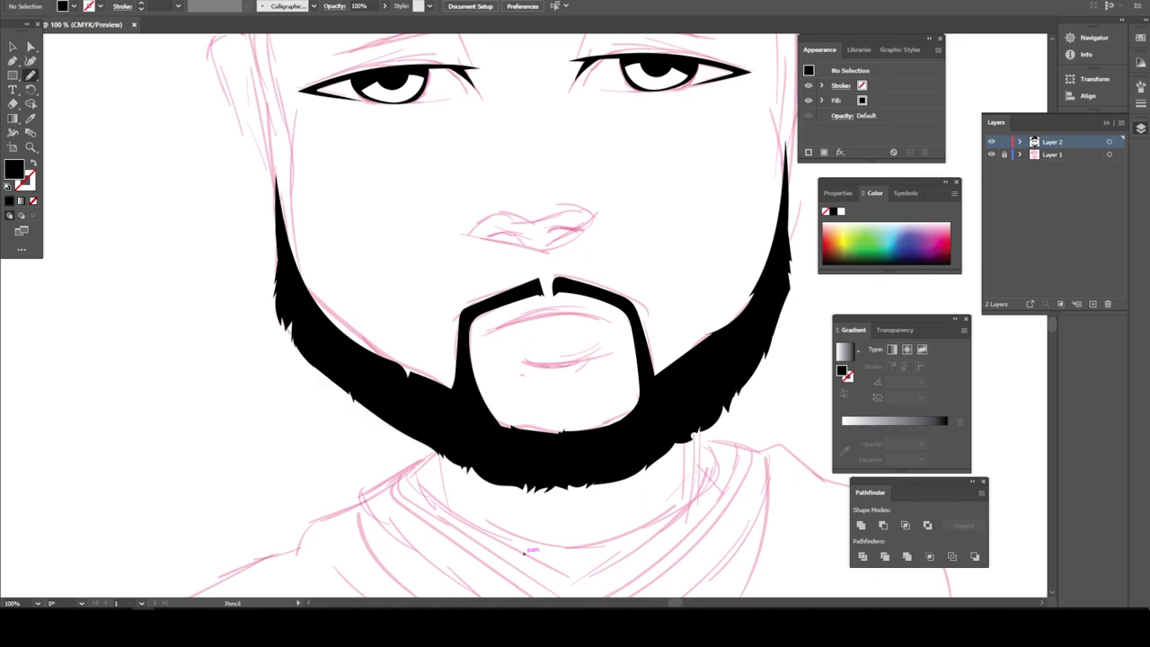
scroll(526, 551, down, 3)
scroll(546, 438, up, 2)
Step: Switch to the Paintbrush with a black stroke, no fill, and 3 pt weight
scroll(557, 437, down, 3)
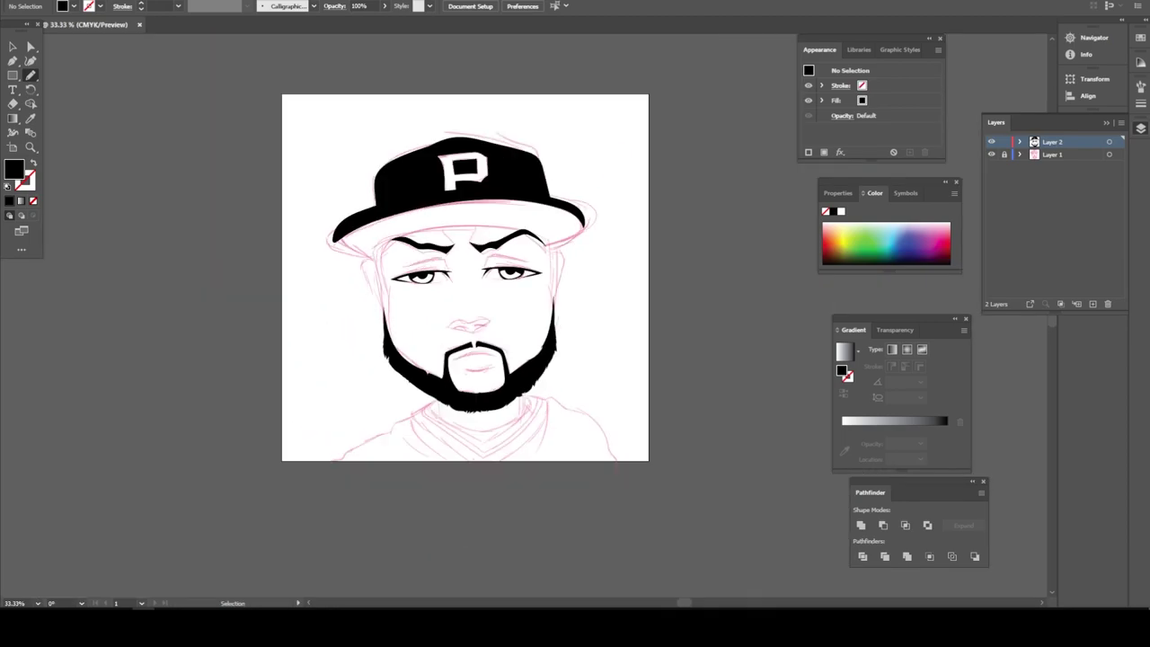
scroll(557, 437, up, 4)
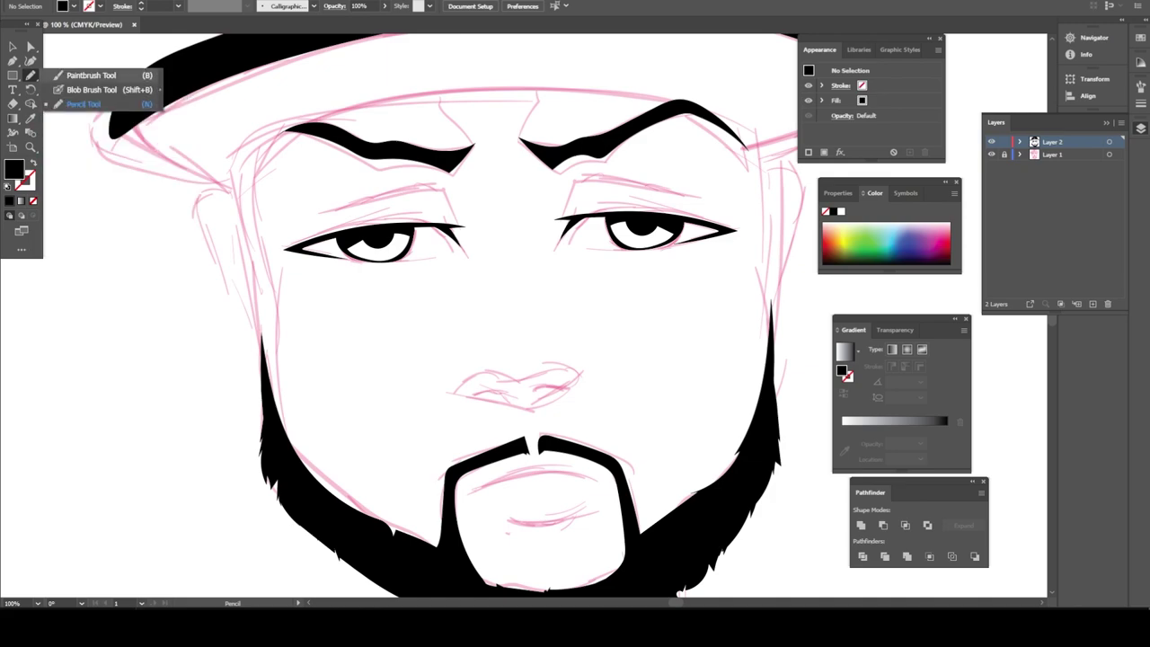
drag(30, 76, 90, 75)
key(shift+x)
scroll(539, 575, up, 2)
click(179, 5)
click(194, 99)
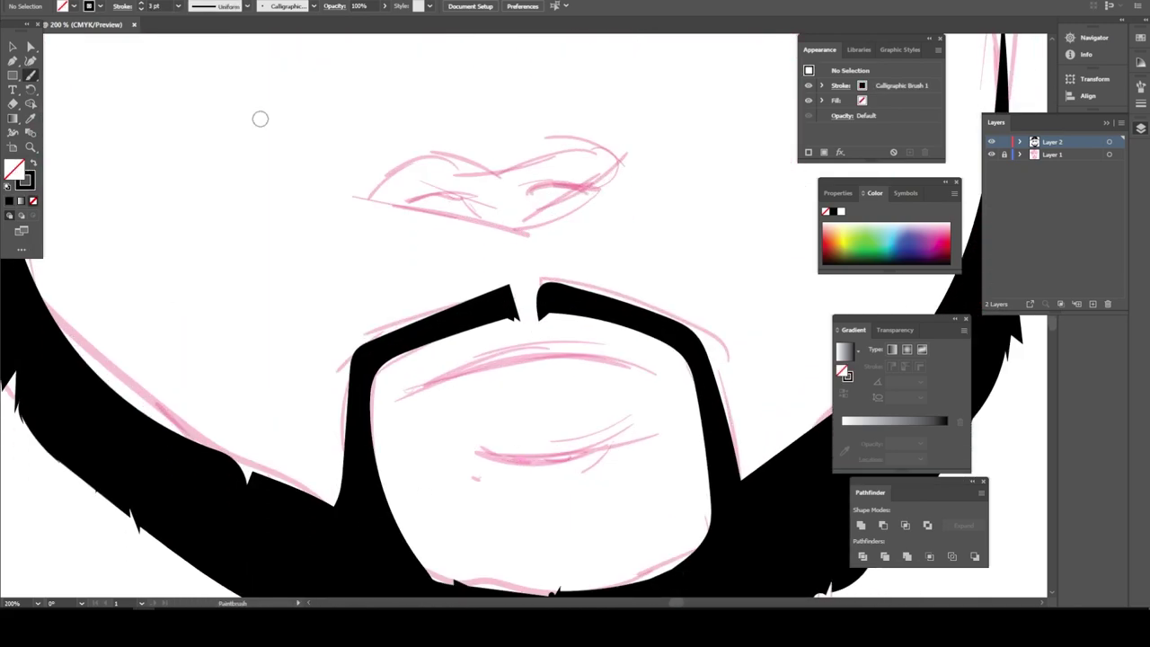
Step: Paint the mouth line and the lower-lip line across the goatee
mouse_move(417, 392)
mouse_down()
mouse_move(589, 365)
mouse_move(657, 383)
mouse_up()
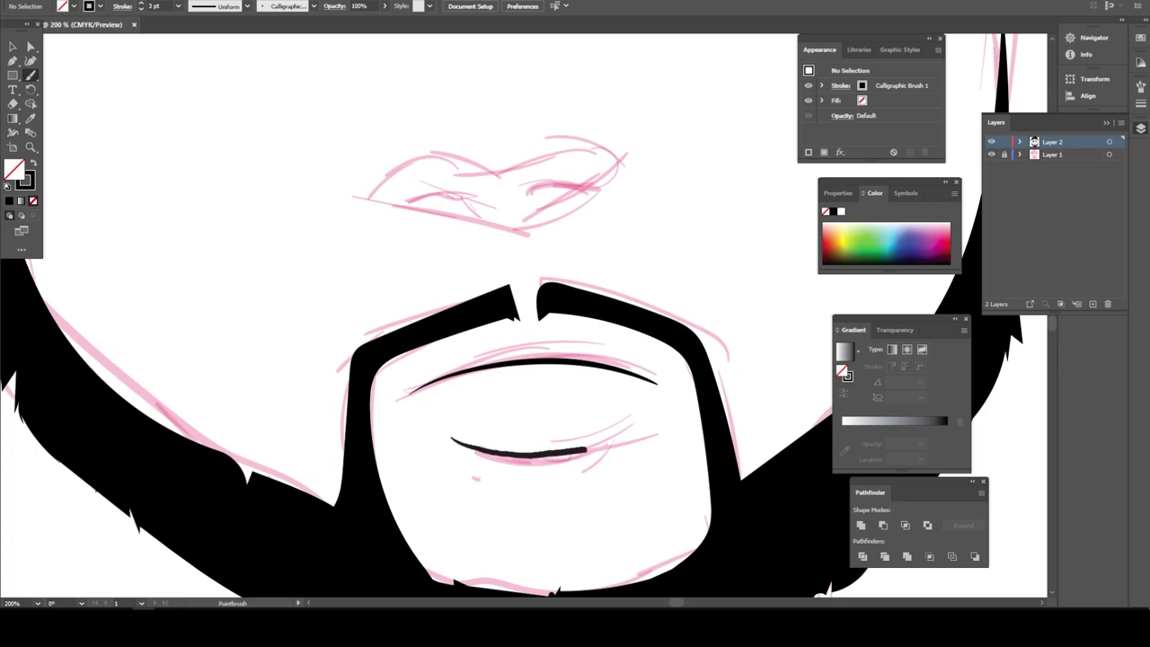
key(ctrl+z)
drag(450, 437, 649, 455)
Step: Paint and thicken the nostril strokes on the nose
key(ctrl+0)
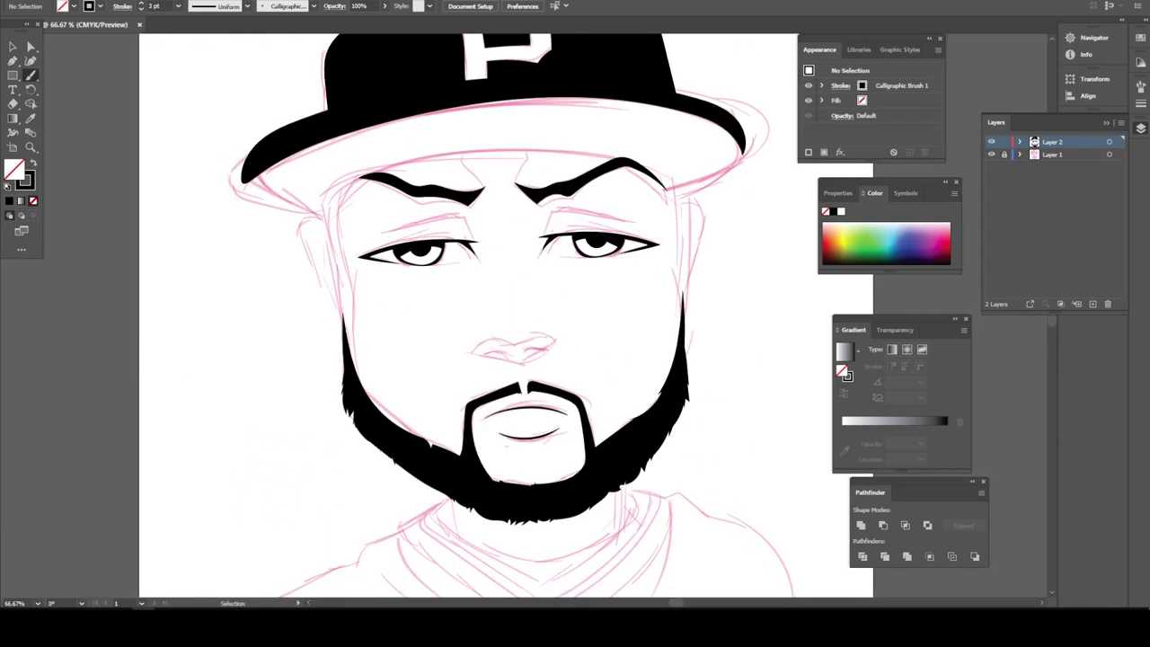
key(ctrl+plus)
key(ctrl+plus)
key(ctrl+plus)
key(ctrl+minus)
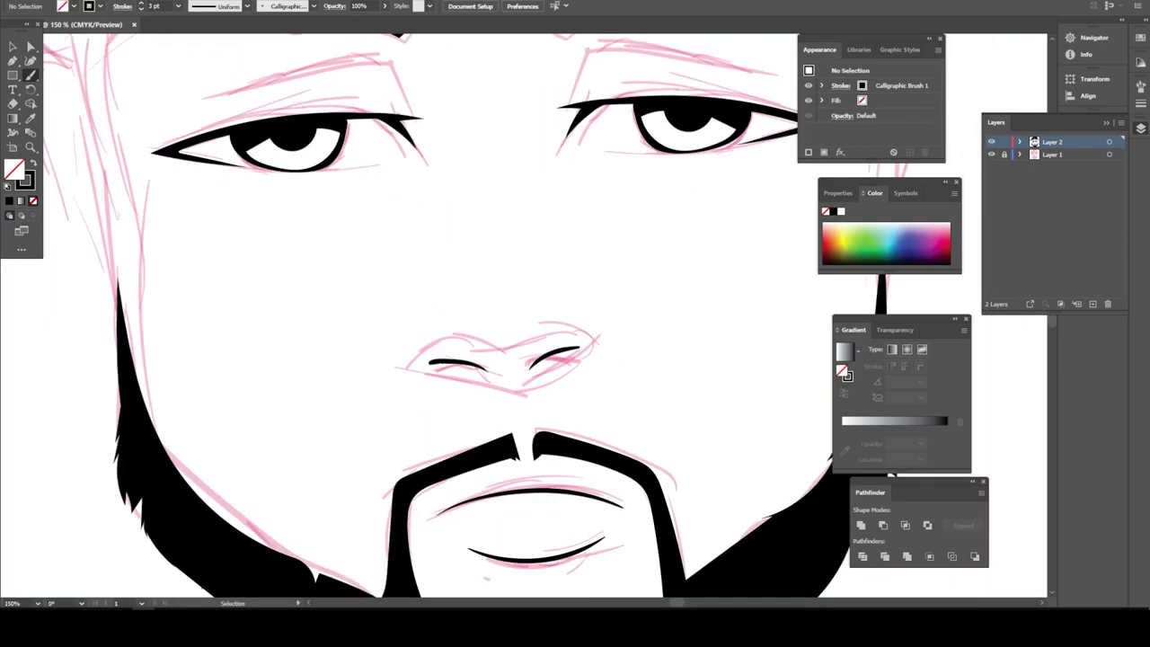
key(ctrl+plus)
key(ctrl+plus)
key(ctrl+plus)
drag(568, 432, 640, 406)
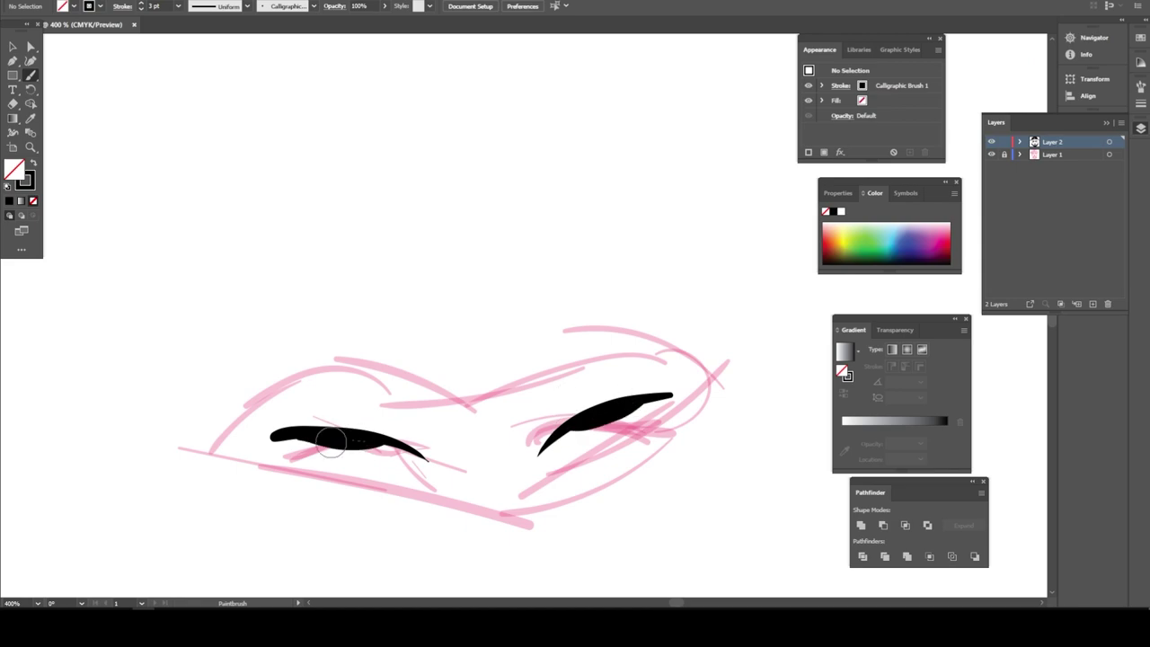
key(ctrl+0)
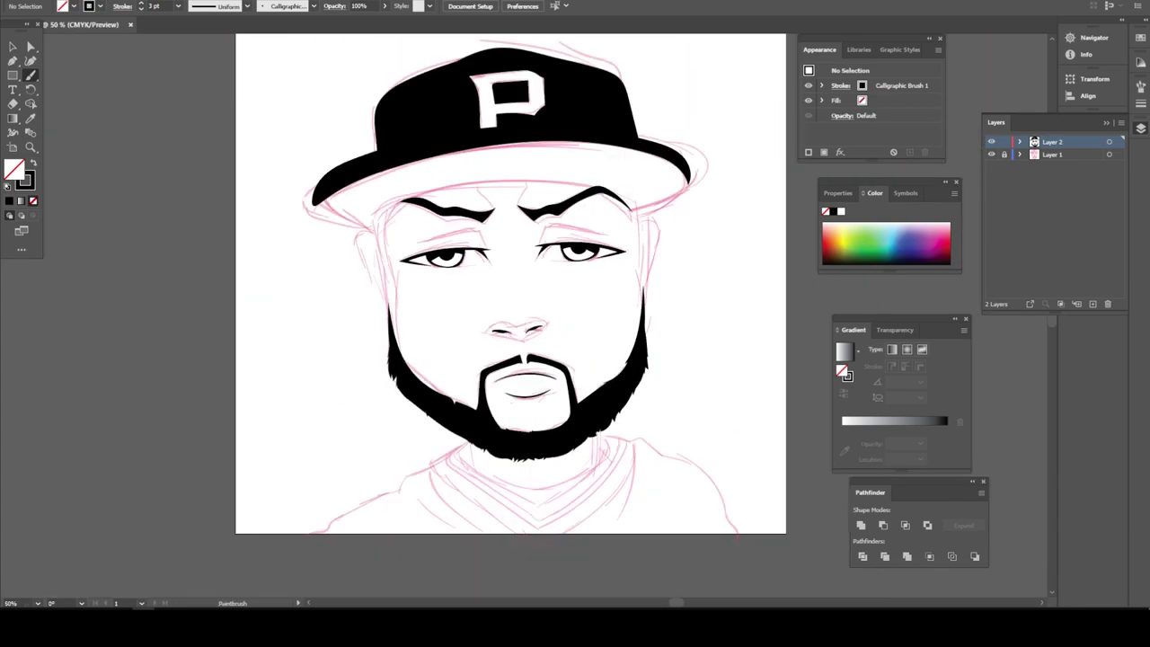
Step: Paint eyelid creases above both eyes and extend the eyebrow's inner tip
key(ctrl+minus)
key(ctrl+plus)
key(ctrl+plus)
key(ctrl+plus)
key(ctrl+plus)
key(ctrl+plus)
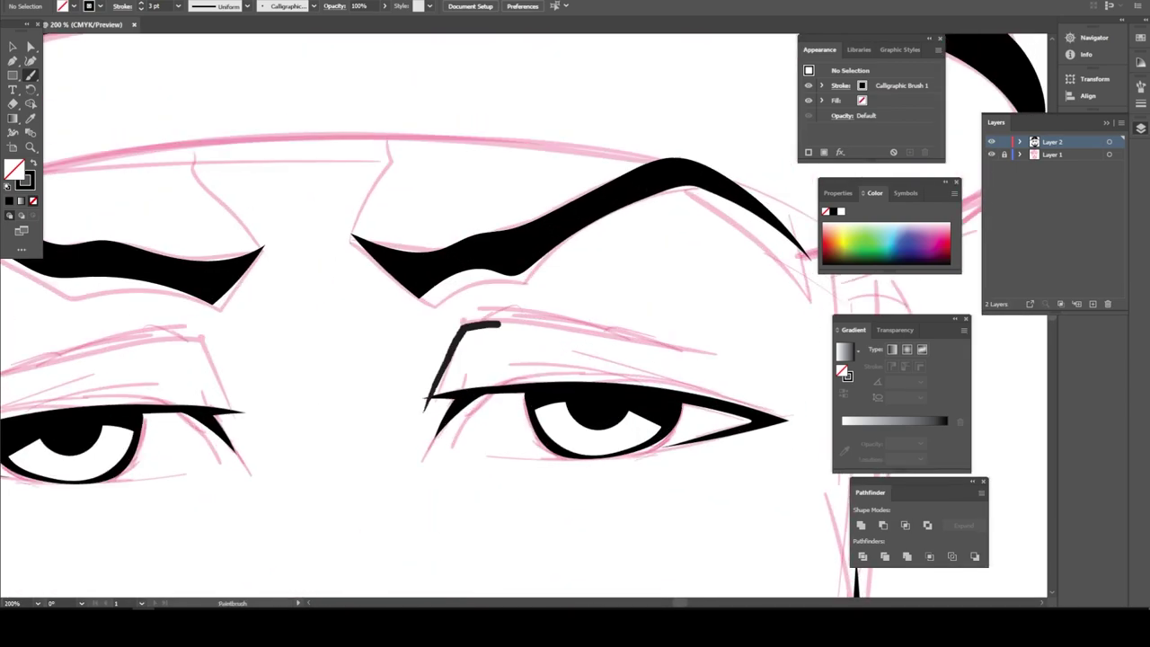
drag(500, 325, 684, 334)
scroll(619, 504, left, 5)
drag(463, 354, 235, 378)
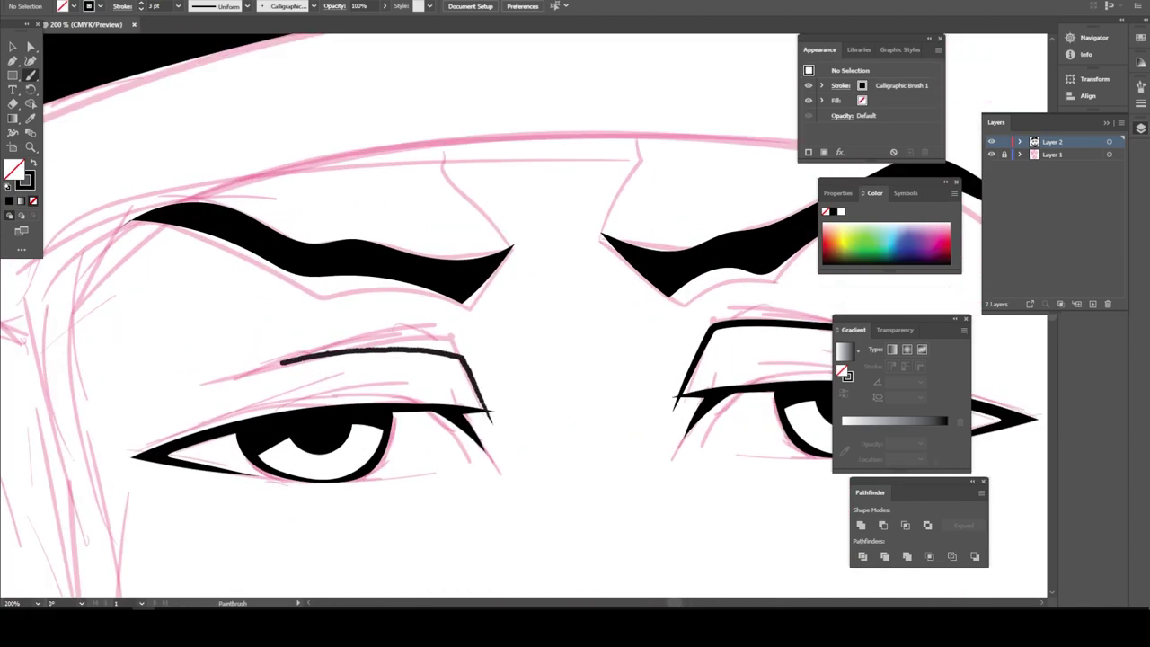
scroll(235, 377, up, 3)
drag(597, 347, 634, 365)
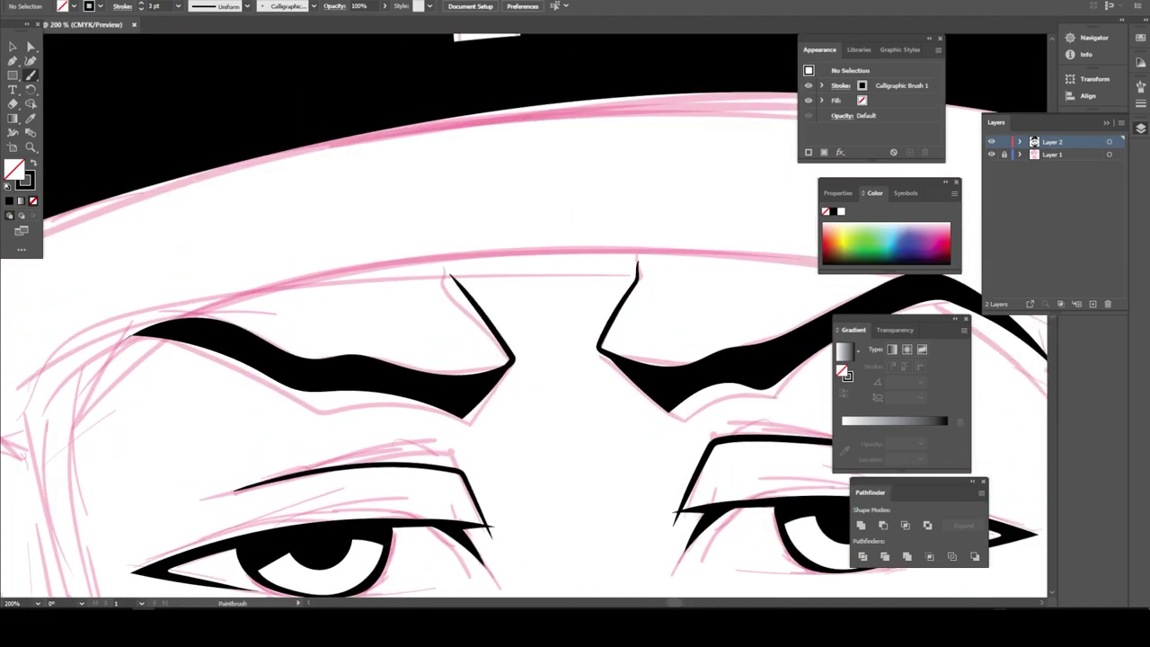
Step: Add brush strokes along both lower eyelids
key(ctrl+minus)
key(ctrl+minus)
key(ctrl+minus)
scroll(593, 360, up, 1)
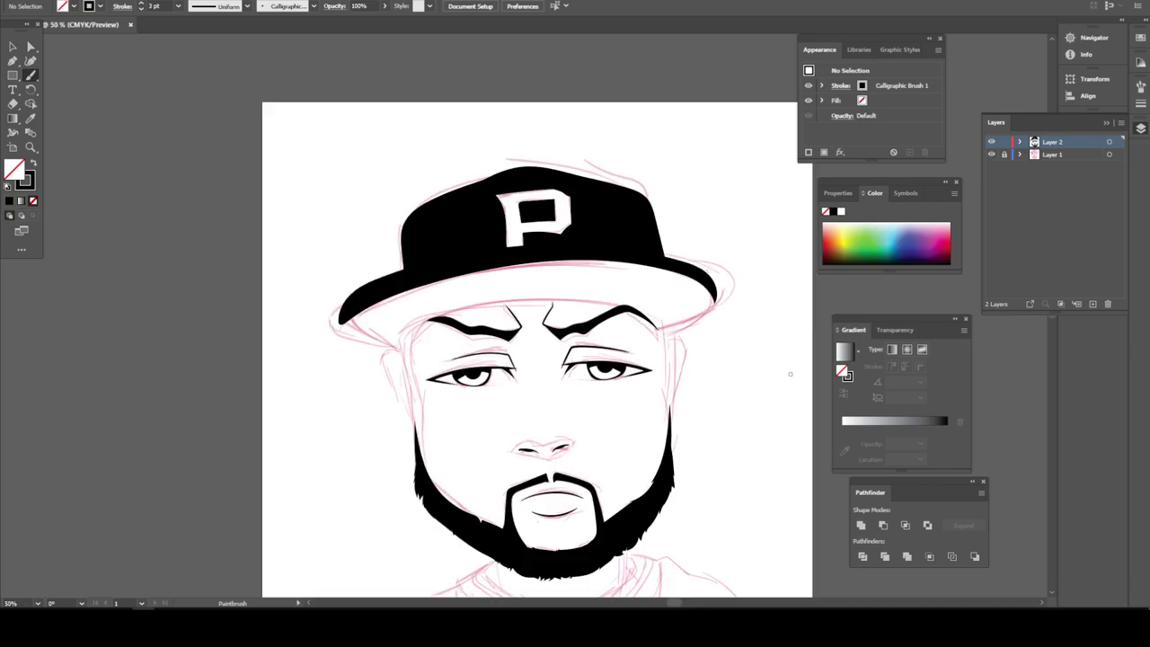
scroll(593, 359, up, 5)
drag(324, 410, 580, 418)
scroll(581, 419, up, 2)
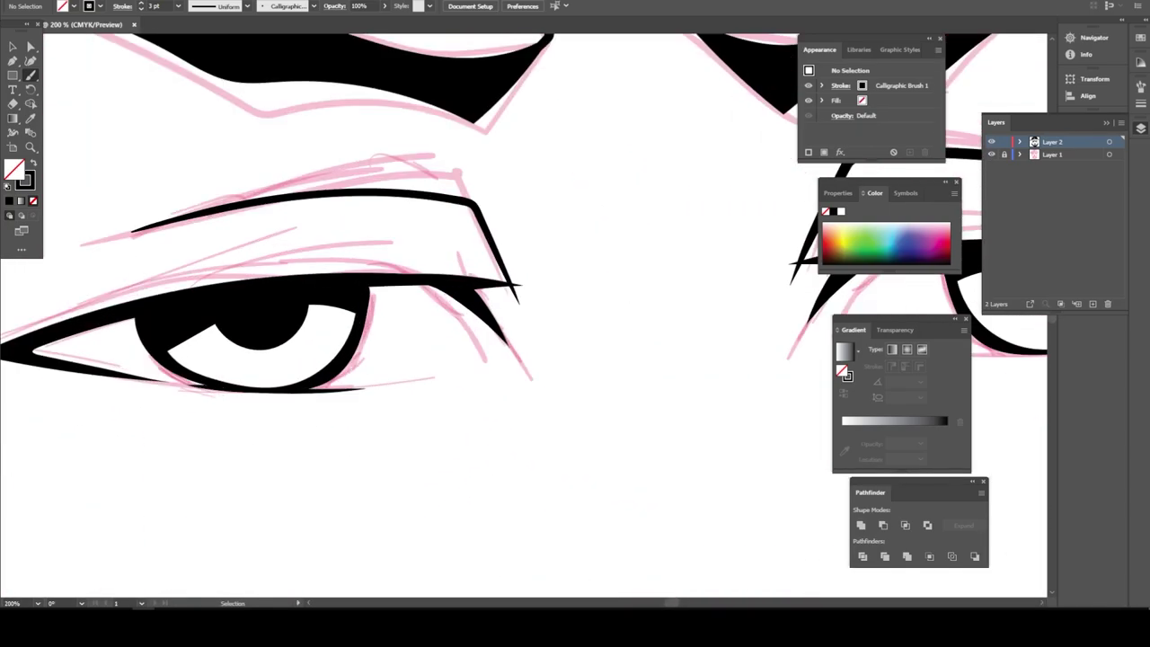
drag(768, 381, 431, 404)
scroll(512, 314, down, 4)
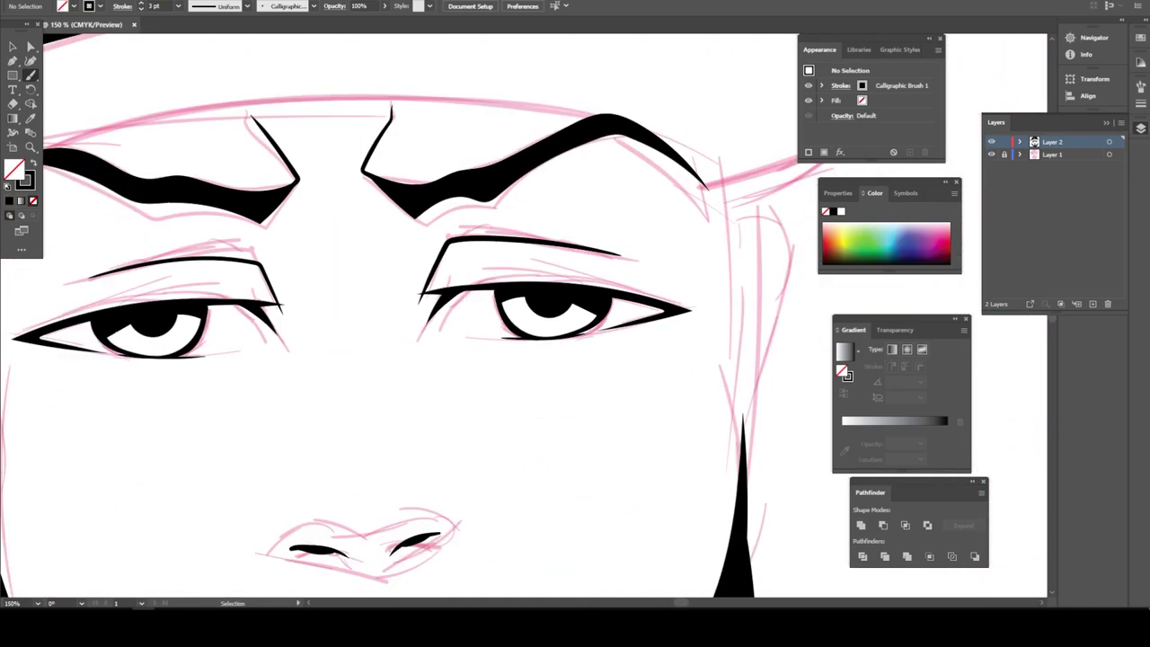
Step: Paint the cheek line up the side of the face toward the brow
drag(595, 382, 584, 224)
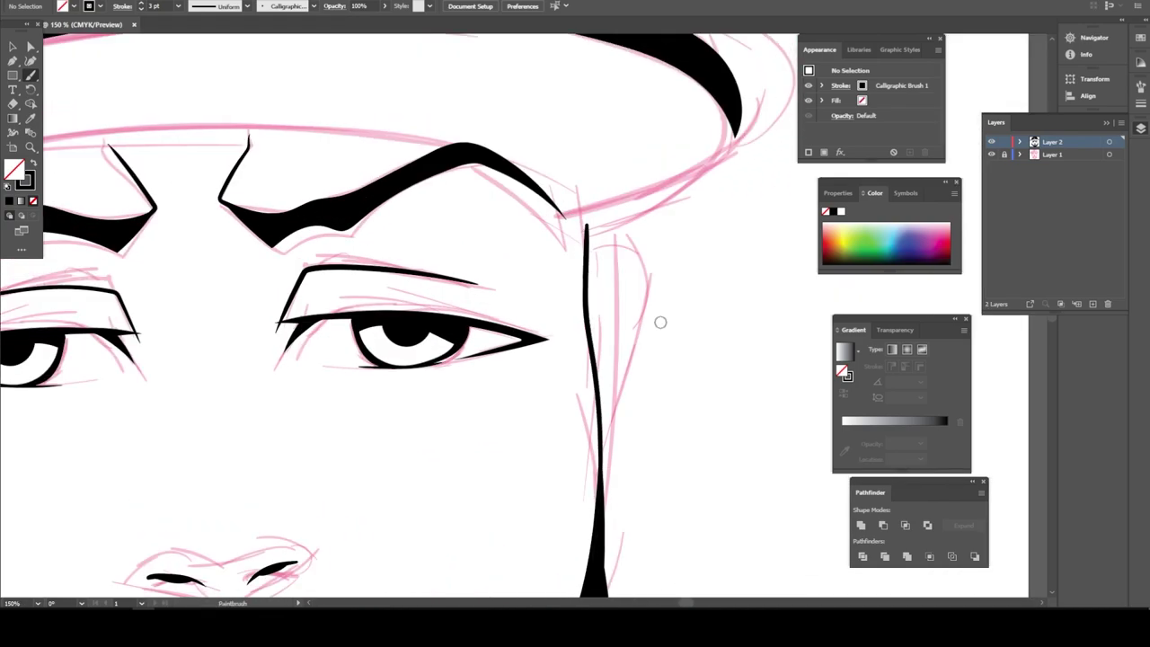
scroll(660, 321, down, 3)
scroll(413, 324, up, 3)
scroll(522, 306, down, 3)
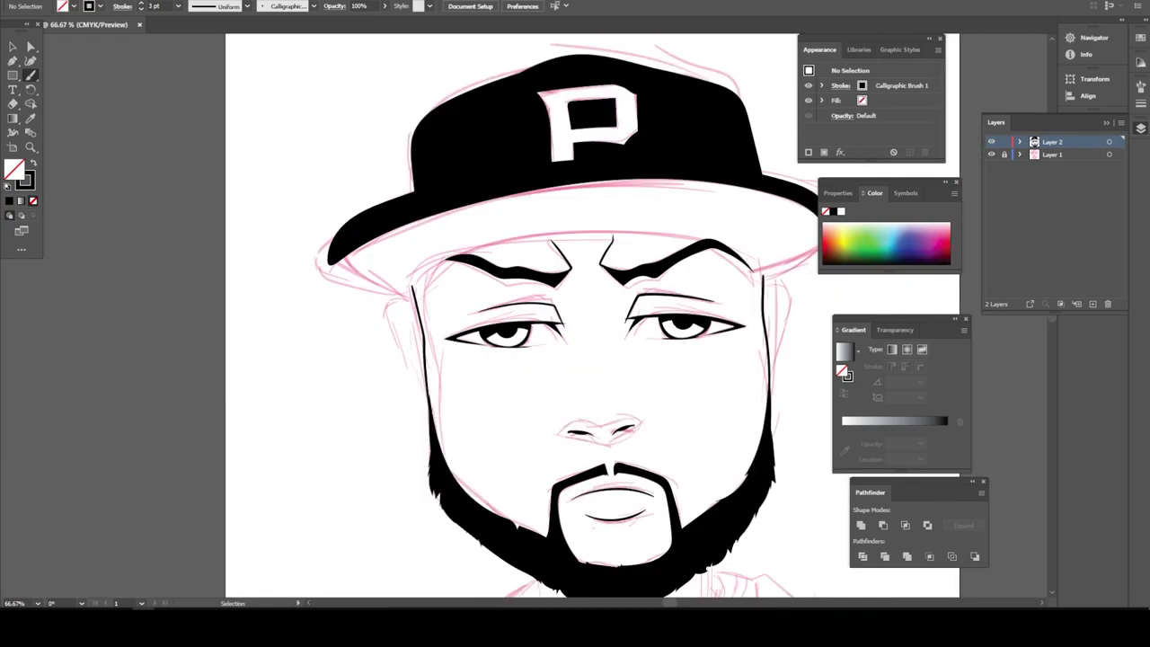
scroll(522, 305, down, 2)
scroll(522, 306, up, 3)
Step: Raise the brush stroke to 6 pt and ink the forehead hairline and the brim's underside
key(bracketright)
key(bracketright)
key(bracketright)
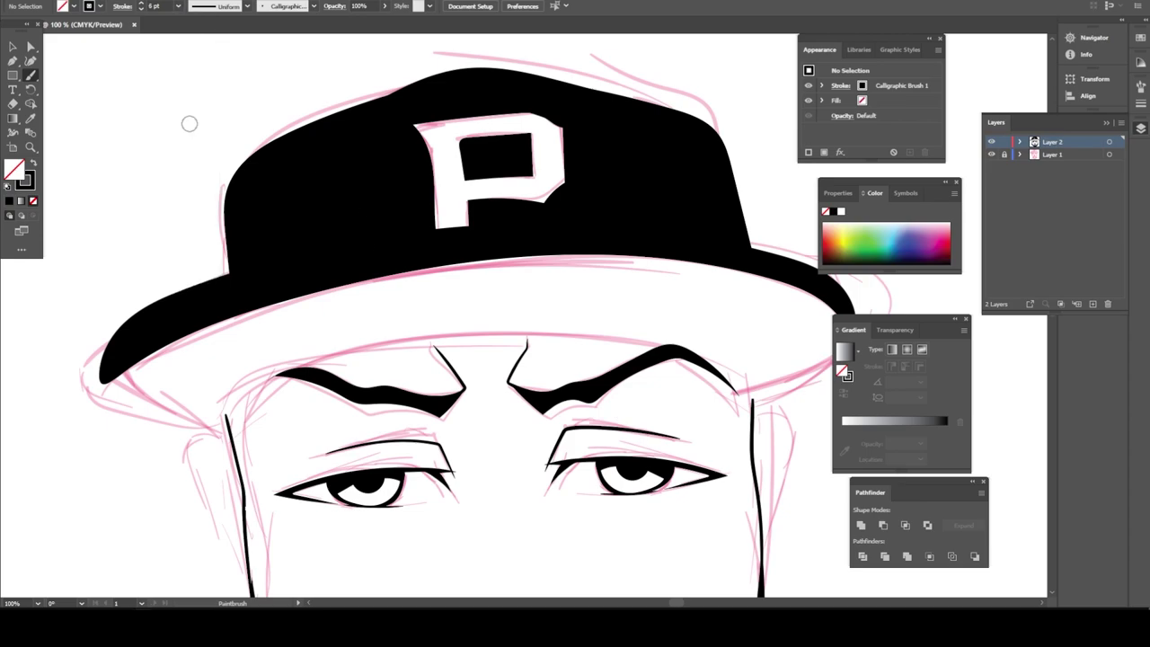
drag(334, 357, 613, 335)
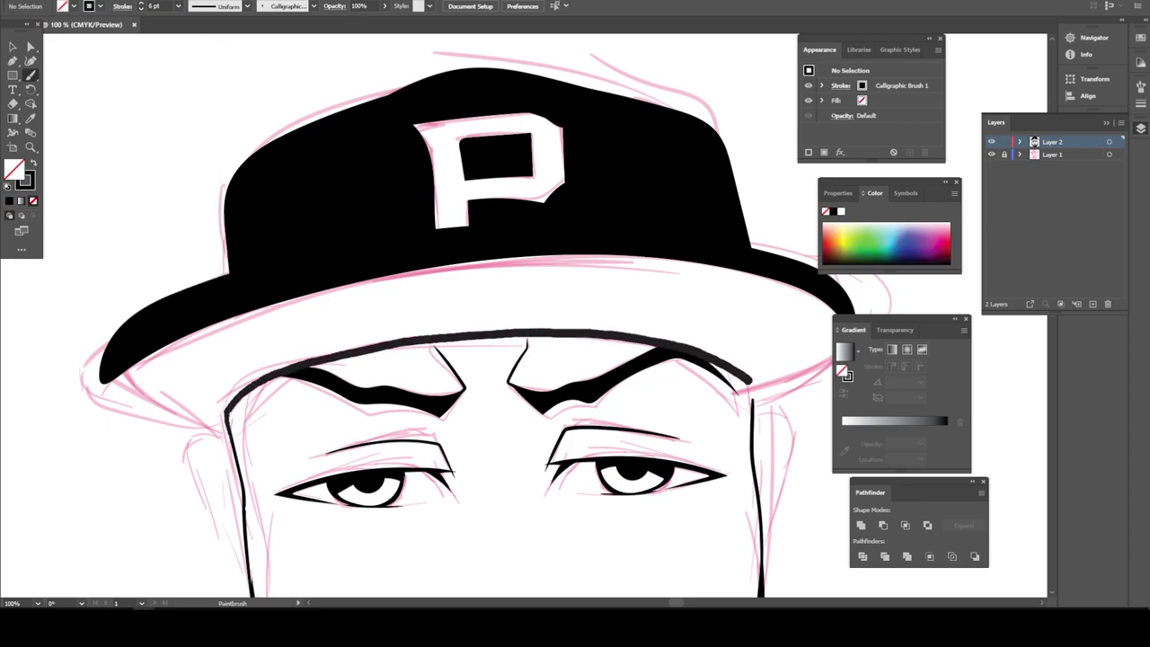
scroll(803, 435, down, 3)
scroll(802, 435, up, 5)
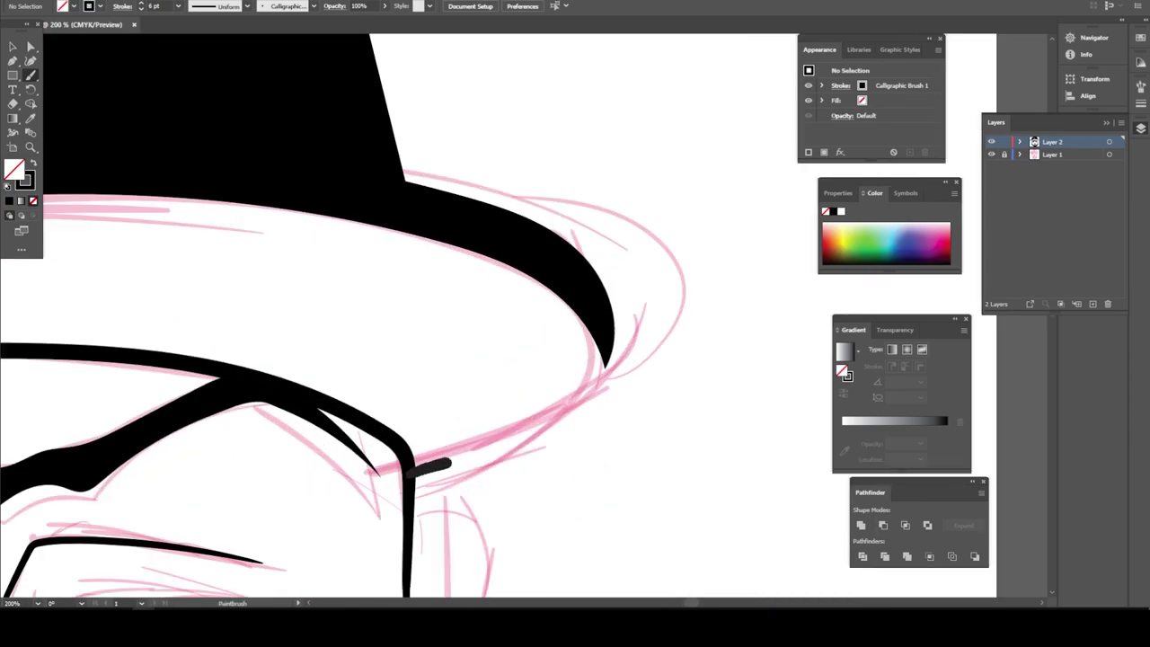
drag(448, 463, 613, 331)
scroll(613, 331, down, 3)
scroll(189, 284, up, 3)
scroll(188, 284, up, 2)
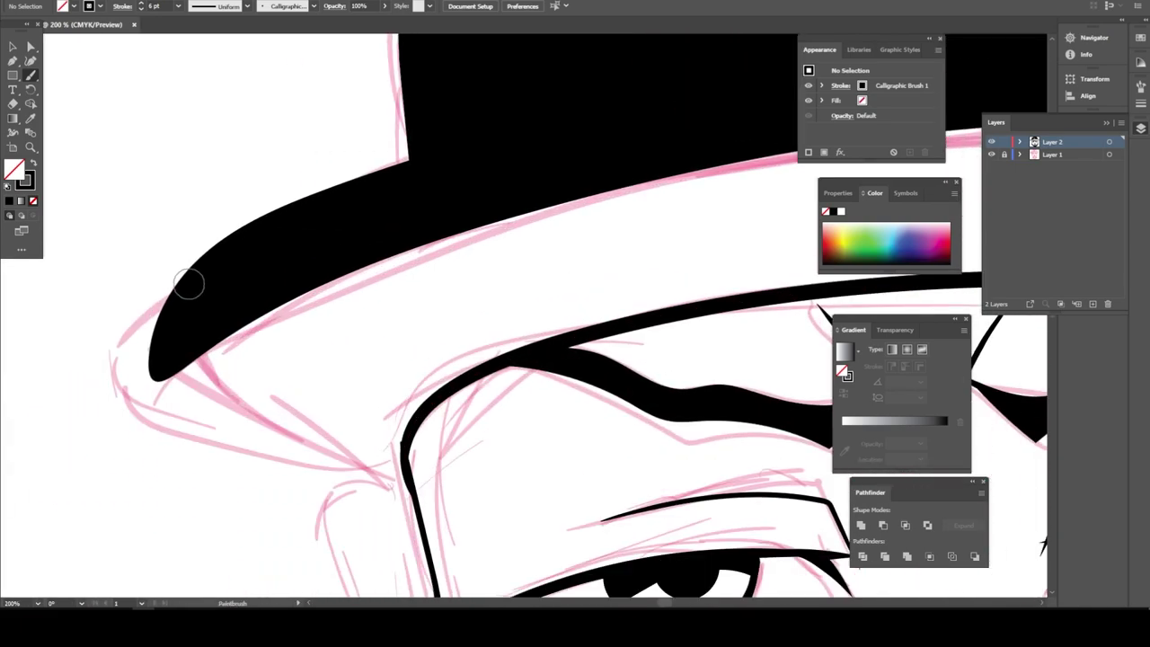
drag(160, 380, 395, 448)
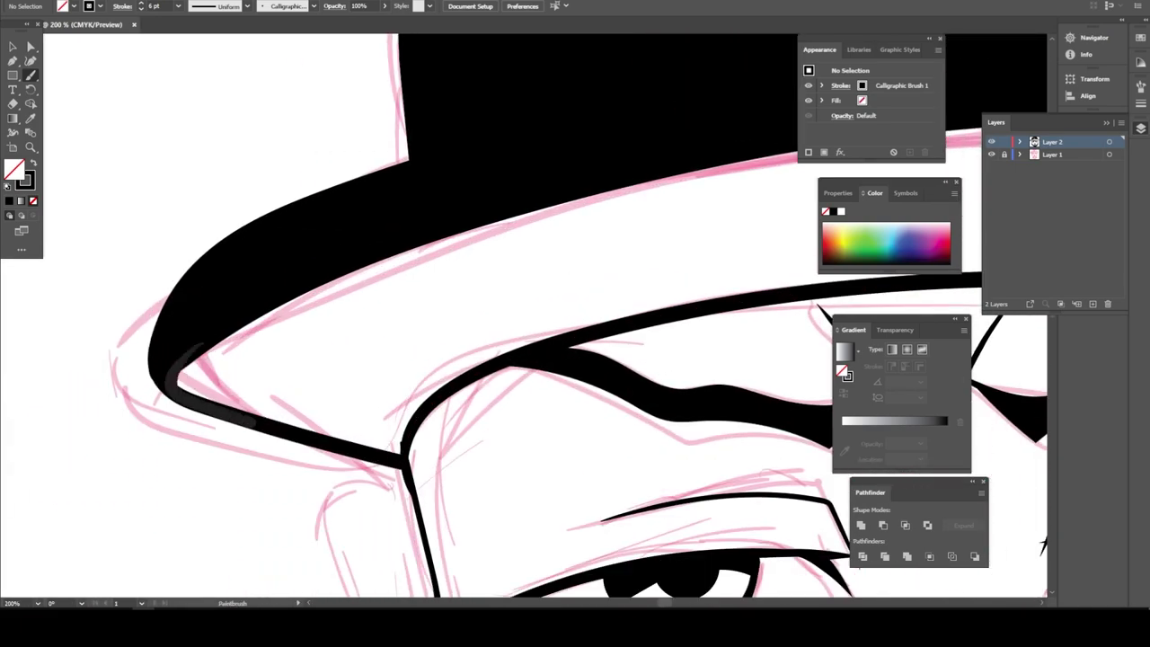
Step: Ink both sides of the face outline, the ear curve and a tapered inner-ear stroke
scroll(395, 447, down, 2)
scroll(395, 447, down, 3)
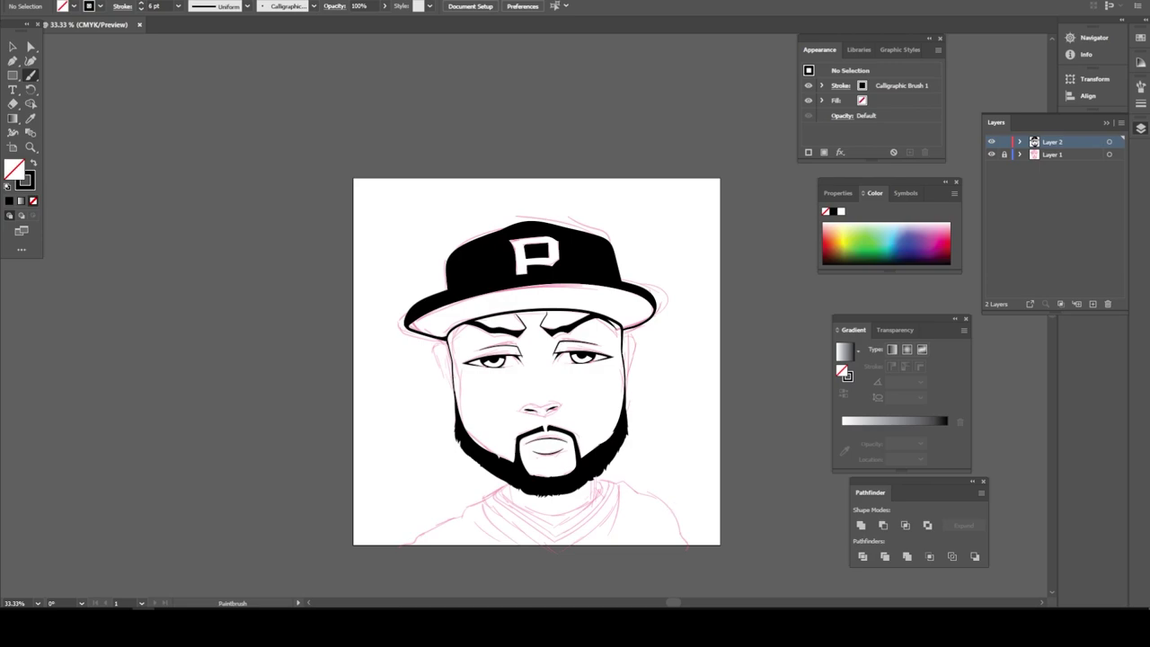
scroll(665, 489, down, 1)
scroll(665, 489, up, 2)
scroll(665, 489, up, 1)
scroll(665, 489, up, 2)
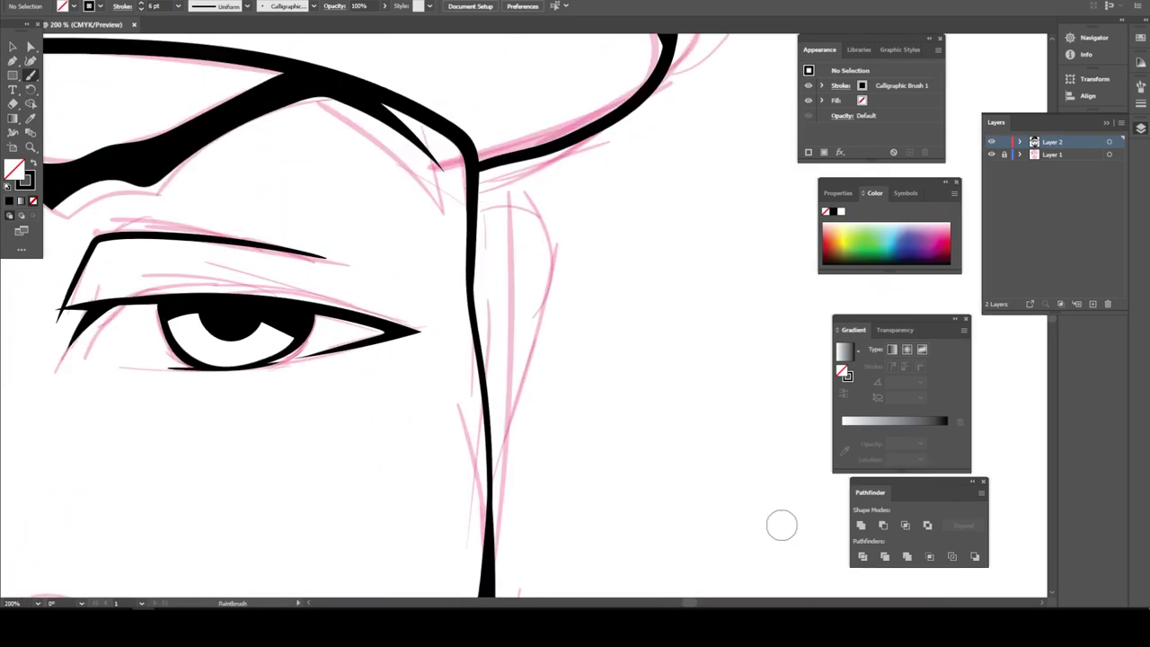
mouse_move(493, 482)
mouse_down()
mouse_move(528, 243)
mouse_move(477, 185)
mouse_up()
scroll(404, 473, down, 3)
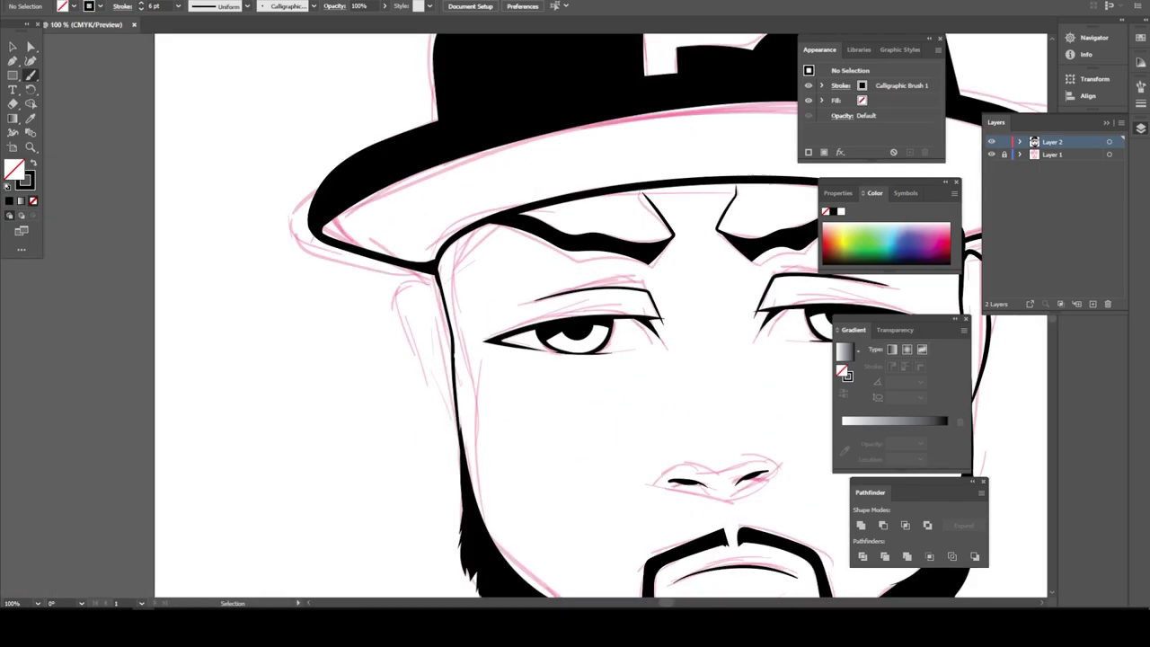
scroll(404, 473, up, 2)
mouse_move(425, 525)
mouse_down()
mouse_move(355, 324)
mouse_move(376, 283)
mouse_up()
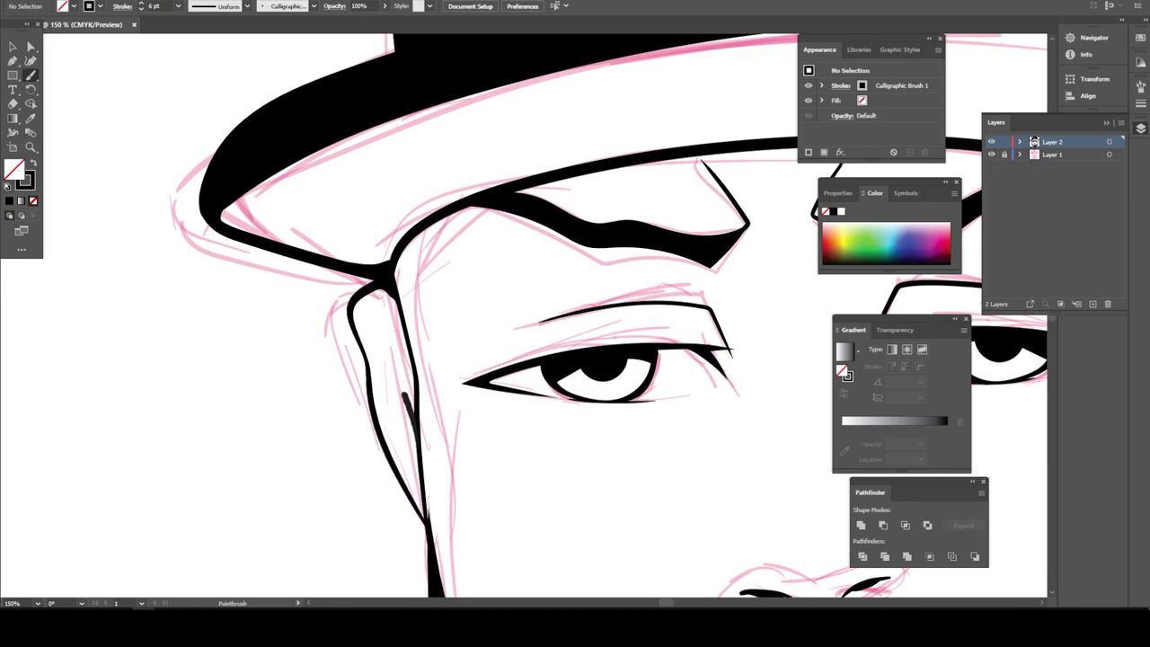
drag(355, 324, 383, 409)
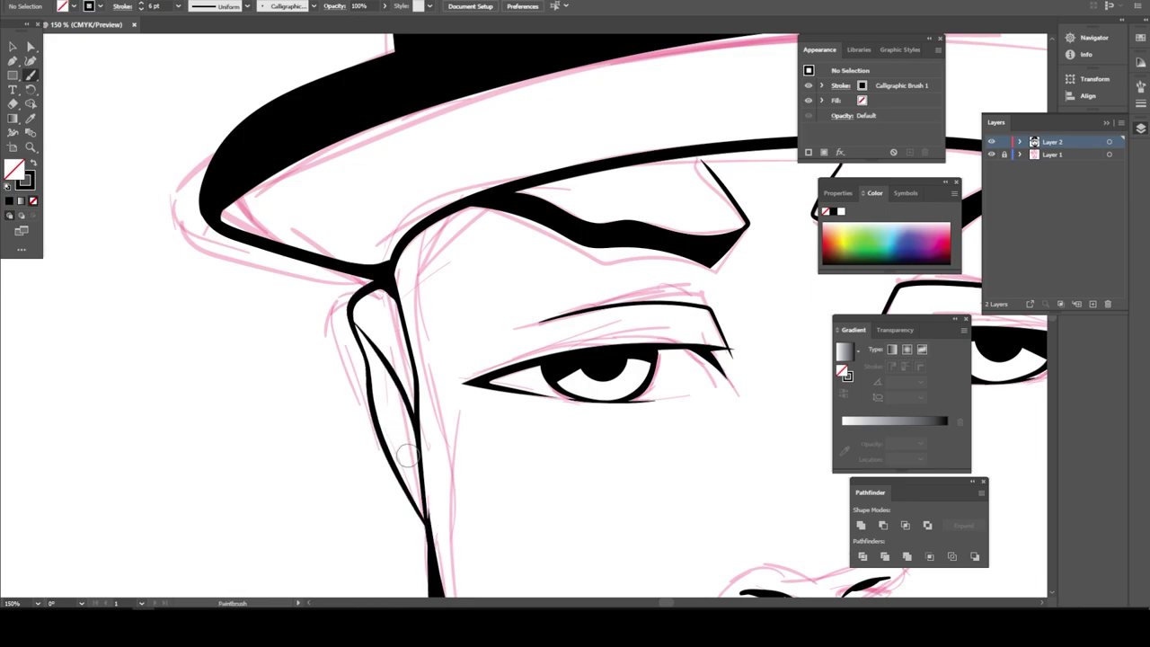
scroll(404, 449, down, 5)
scroll(677, 465, up, 6)
scroll(678, 465, down, 1)
drag(499, 346, 575, 215)
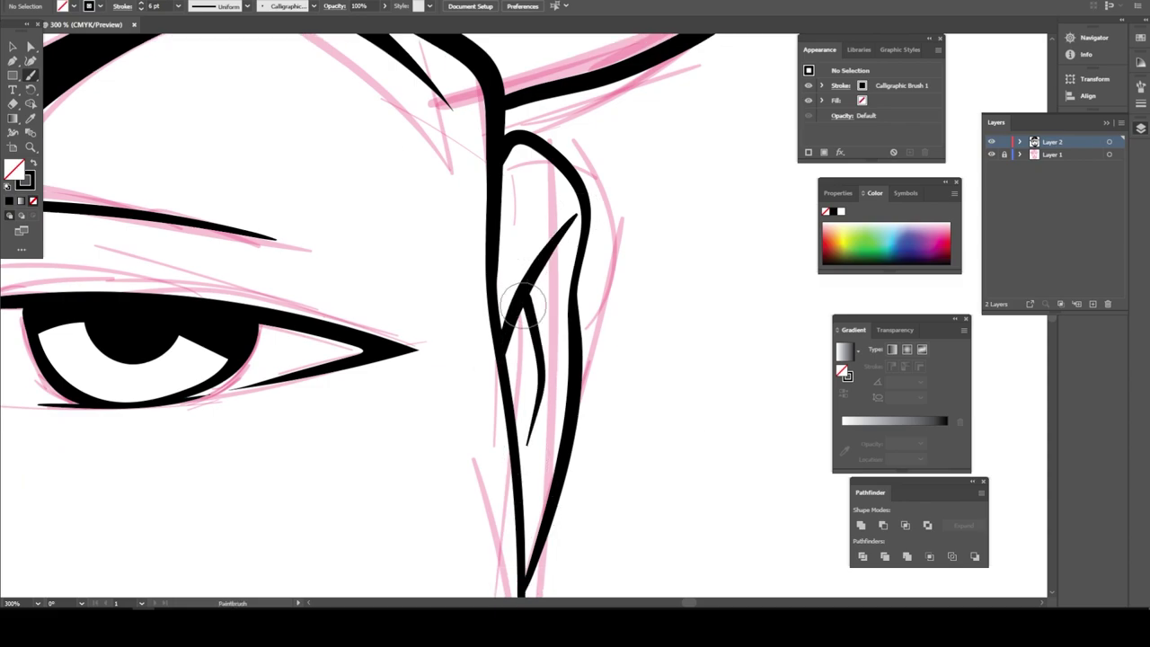
key(ctrl+minus)
key(ctrl+minus)
key(ctrl+minus)
key(ctrl+minus)
Step: Paint a beard-edge strand, the neck line and a V-shaped neckline under the beard
key(ctrl+plus)
key(ctrl+plus)
key(ctrl+plus)
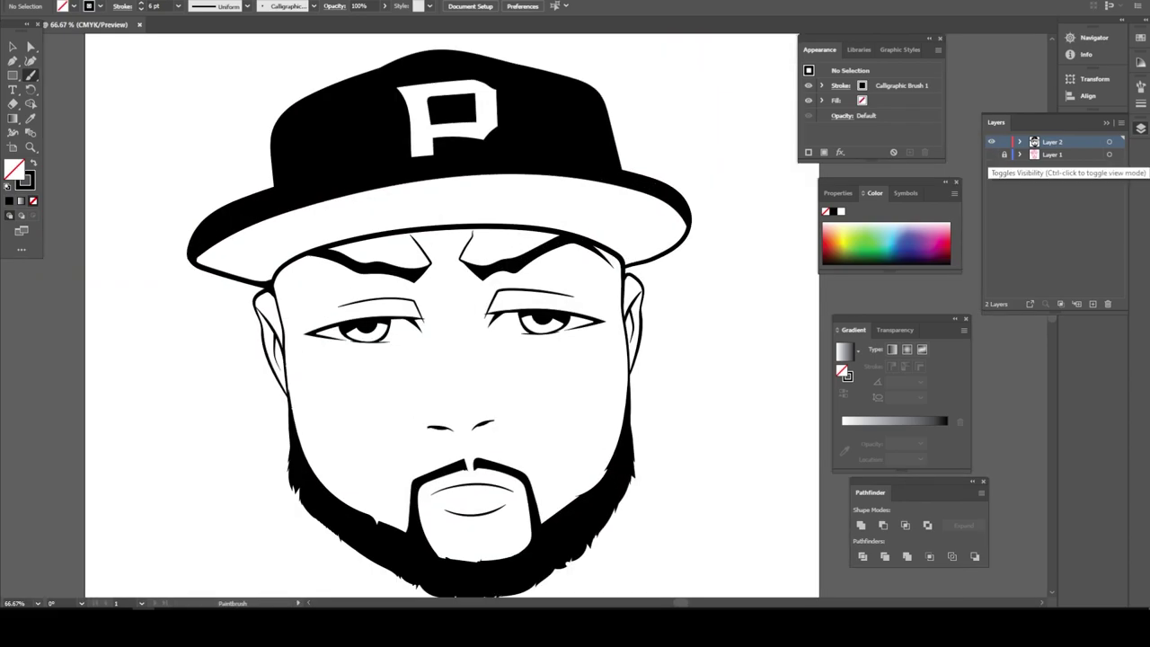
scroll(621, 346, down, 1)
key(ctrl+plus)
key(ctrl+plus)
scroll(697, 360, down, 1)
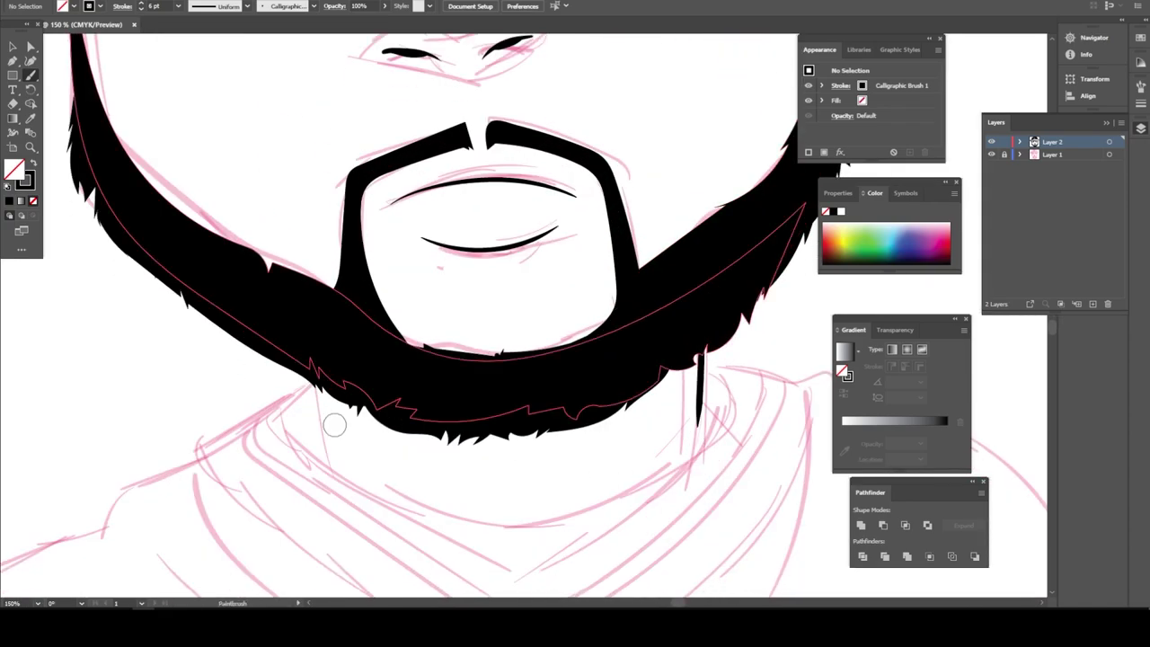
drag(328, 442, 310, 378)
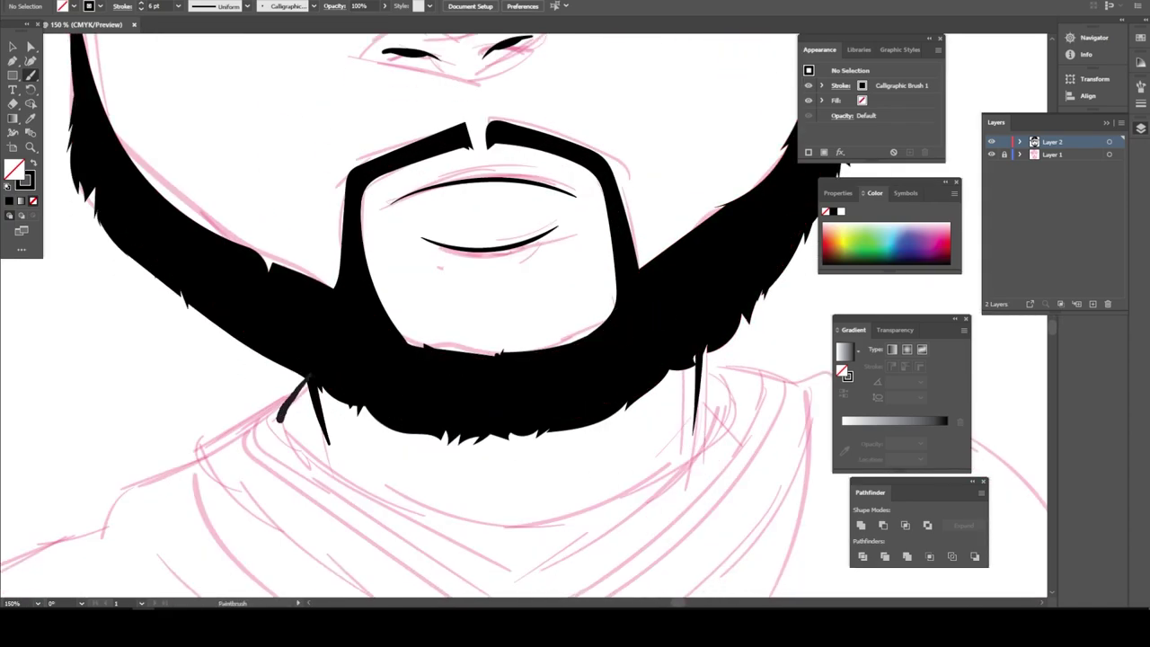
mouse_move(279, 419)
mouse_down()
mouse_move(618, 503)
mouse_move(710, 365)
mouse_up()
key(ctrl+minus)
key(ctrl+plus)
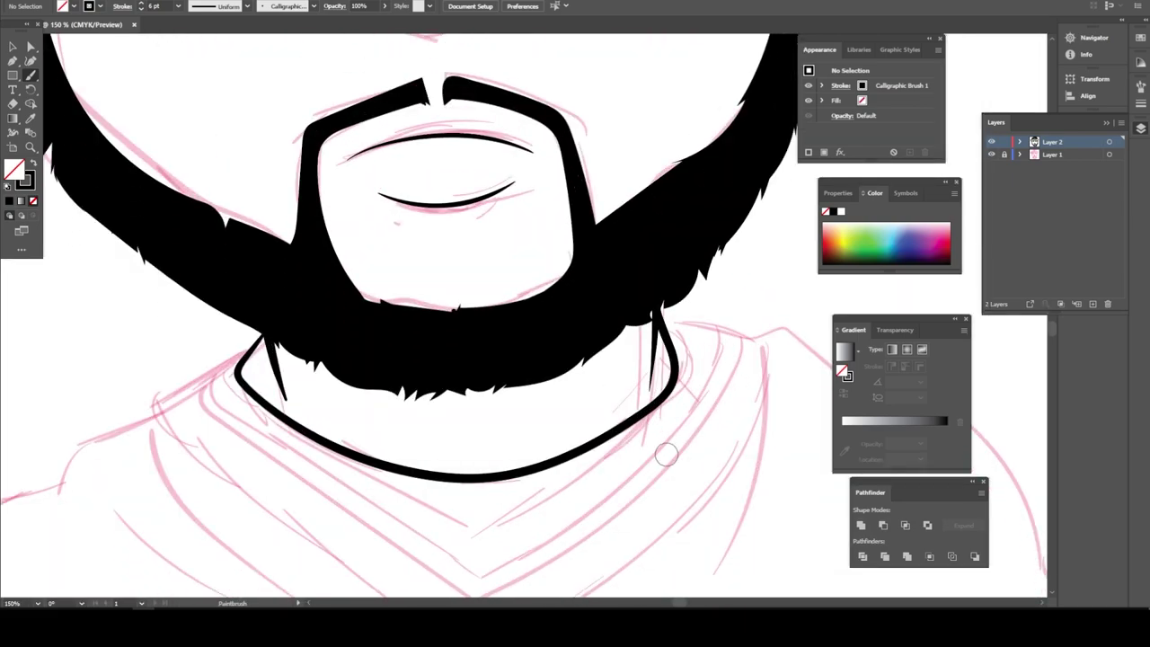
scroll(667, 454, down, 1)
drag(241, 274, 683, 244)
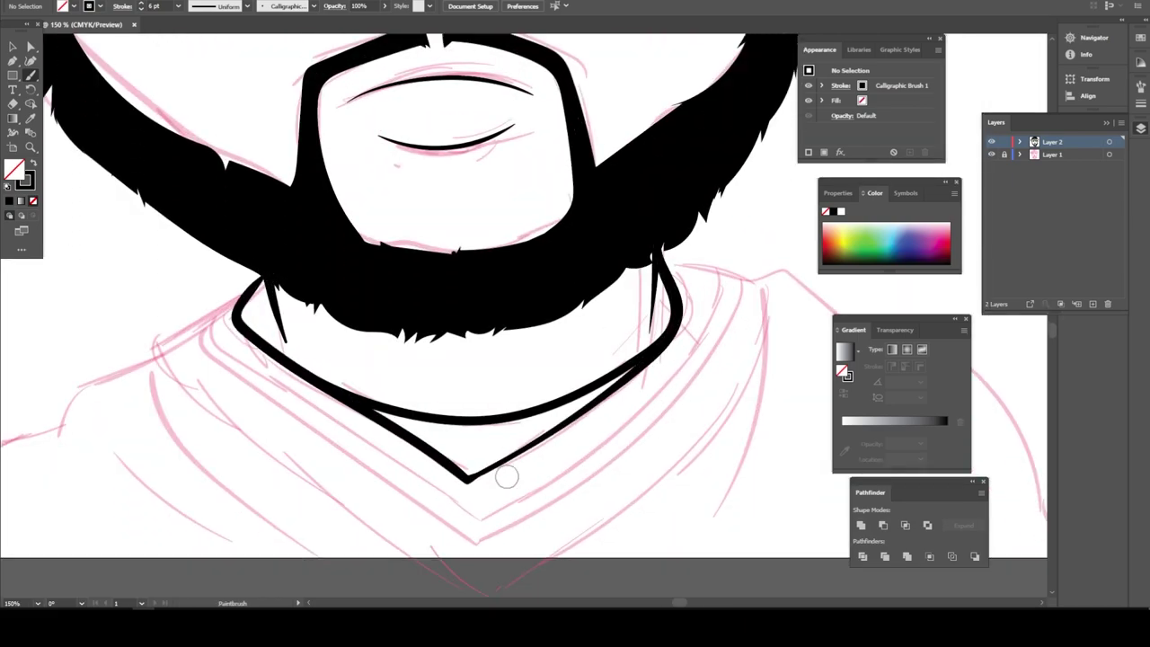
Step: Swap to a black fill and draw a solid black wedge inside the V neckline
key(ctrl+0)
key(ctrl+plus)
key(ctrl+plus)
key(ctrl+plus)
key(shift+x)
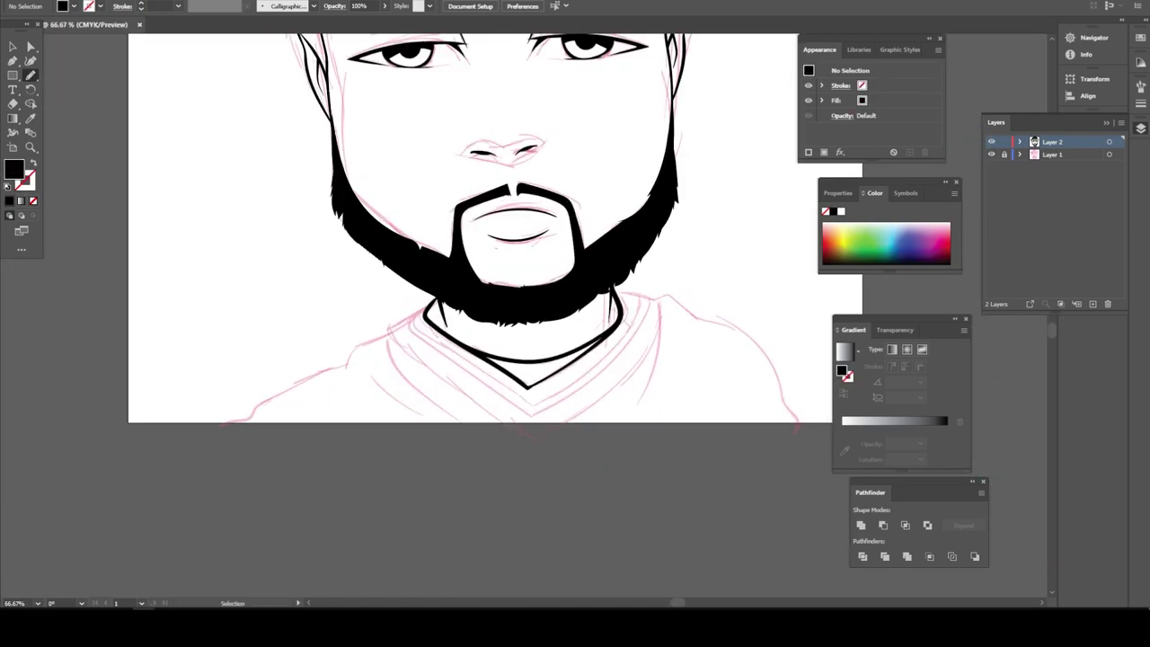
key(ctrl+plus)
key(ctrl+plus)
key(ctrl+plus)
drag(733, 364, 739, 358)
key(ctrl+0)
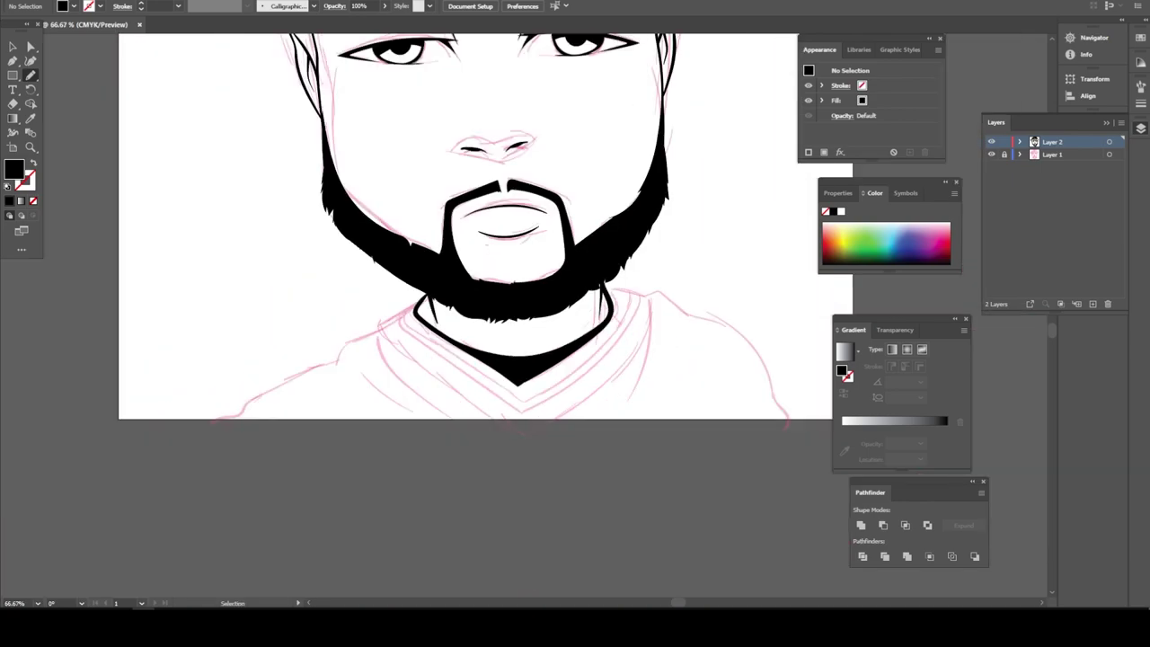
key(ctrl+plus)
key(ctrl+plus)
key(ctrl+plus)
Step: Paint the outer V collar stripe with a black brush stroke and no fill
key(b)
key(shift+x)
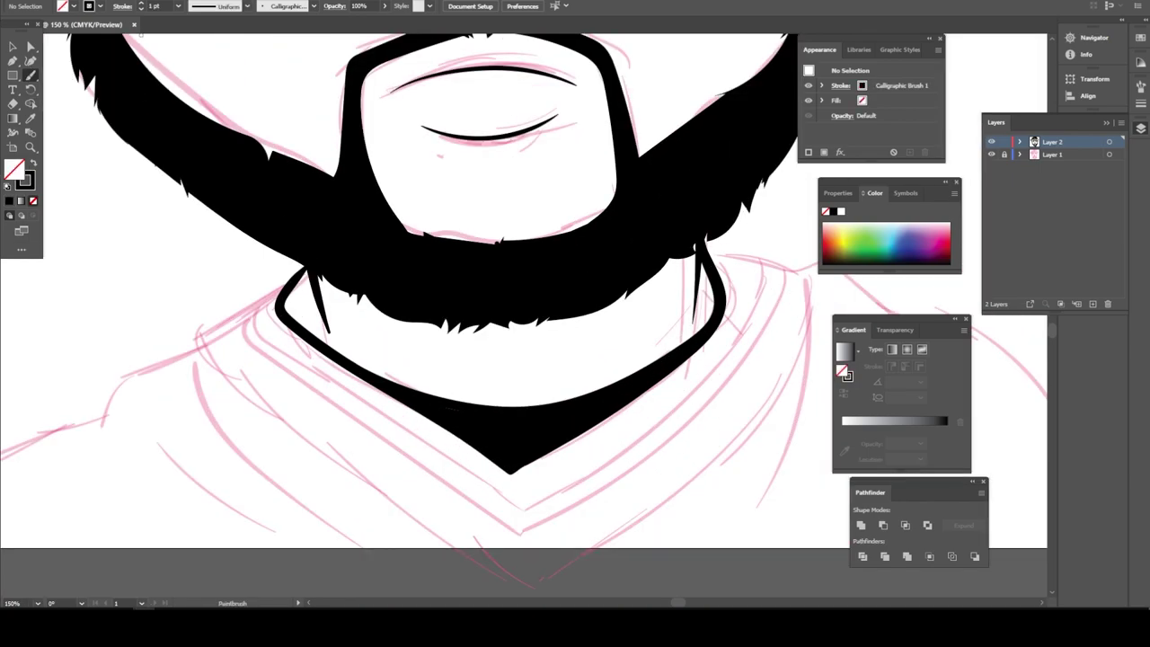
drag(297, 441, 731, 261)
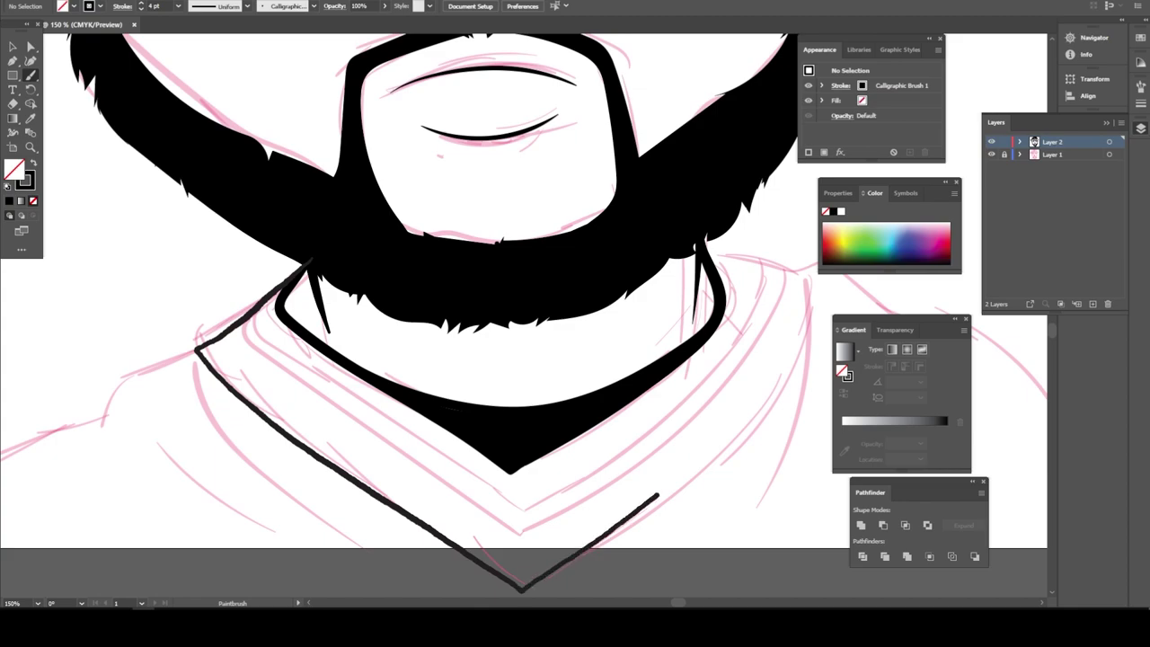
key(ctrl+minus)
key(ctrl+minus)
key(ctrl+minus)
key(ctrl+plus)
key(ctrl+plus)
key(ctrl+plus)
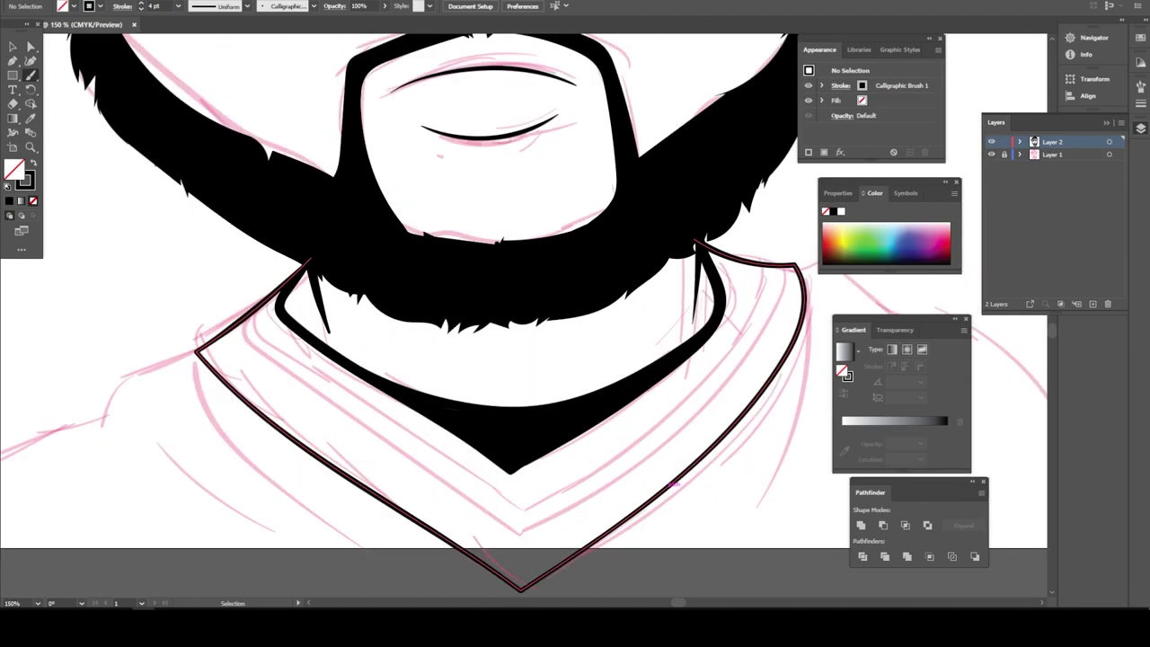
key(n)
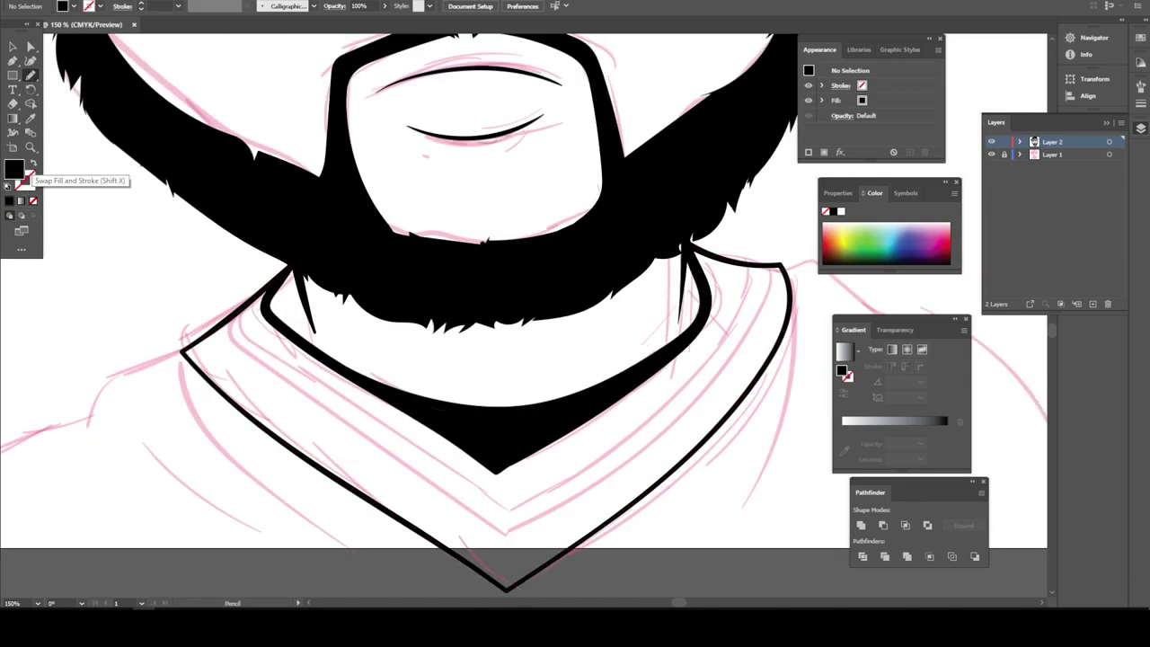
click(33, 163)
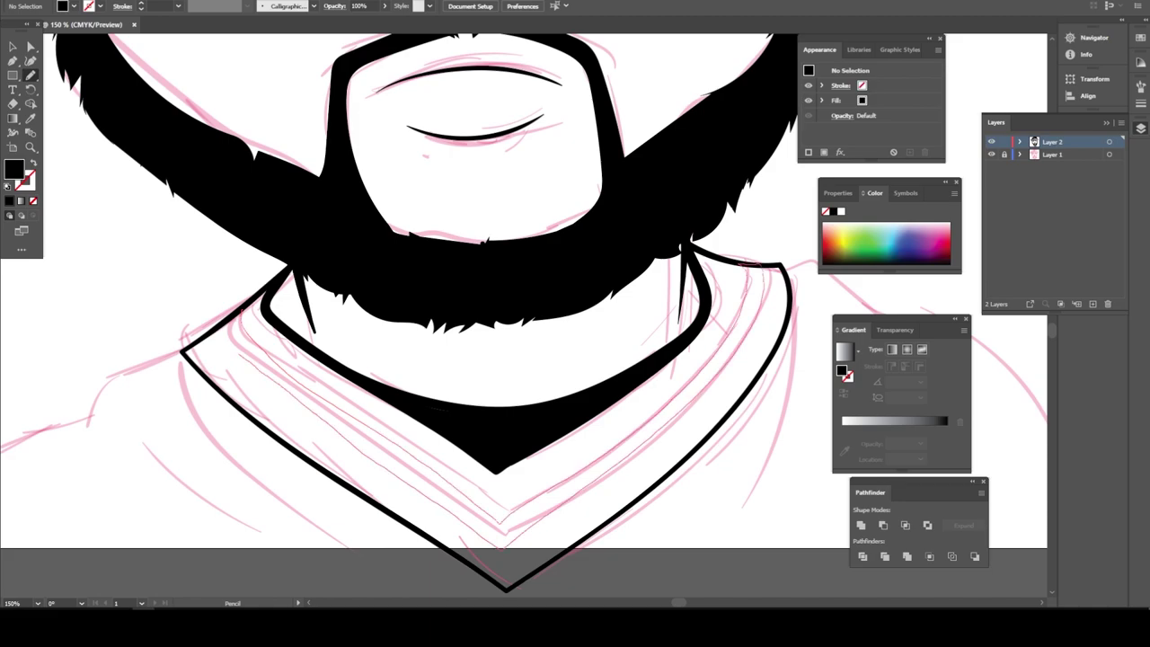
key(ctrl+minus)
key(ctrl+minus)
key(ctrl+minus)
key(ctrl+minus)
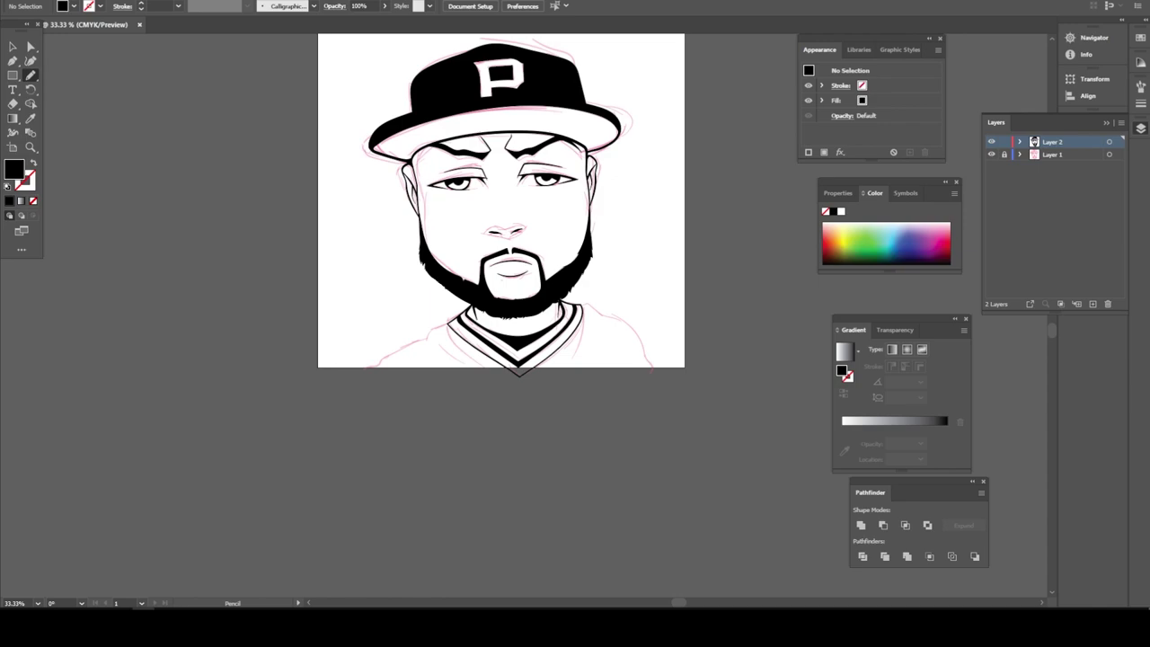
key(ctrl+plus)
key(ctrl+plus)
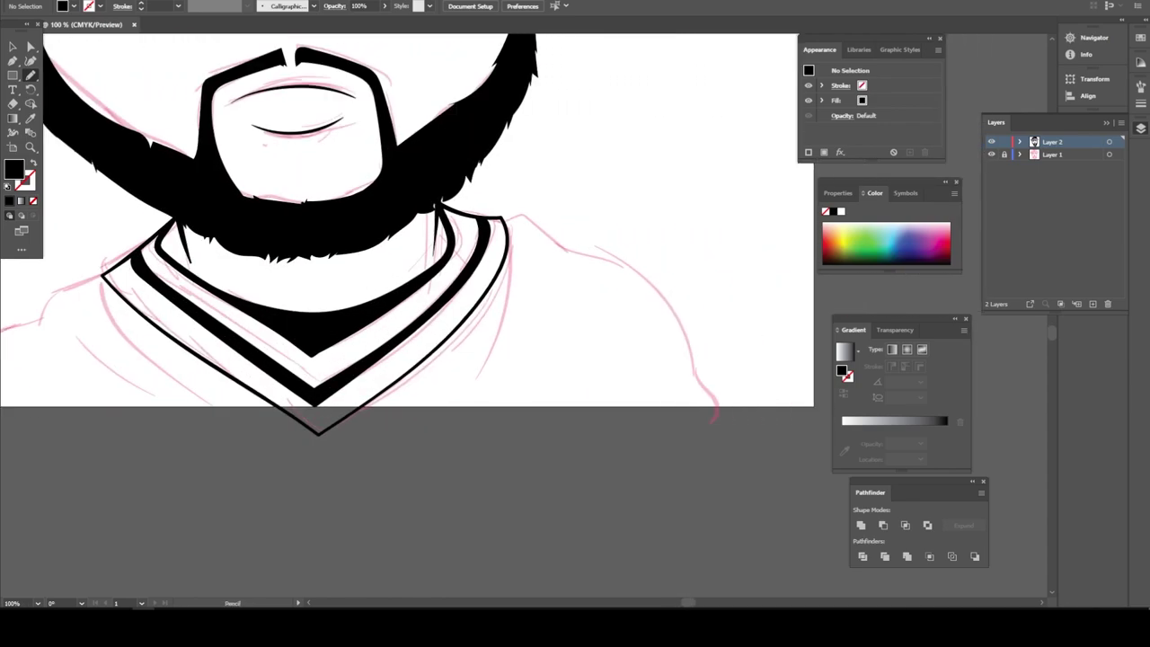
Step: Paint the left and right shoulder outlines and the strokes along the figure's bottom edge
key(ctrl+minus)
key(ctrl+minus)
drag(31, 74, 54, 104)
key(b)
key(ctrl+plus)
key(ctrl+plus)
key(ctrl+plus)
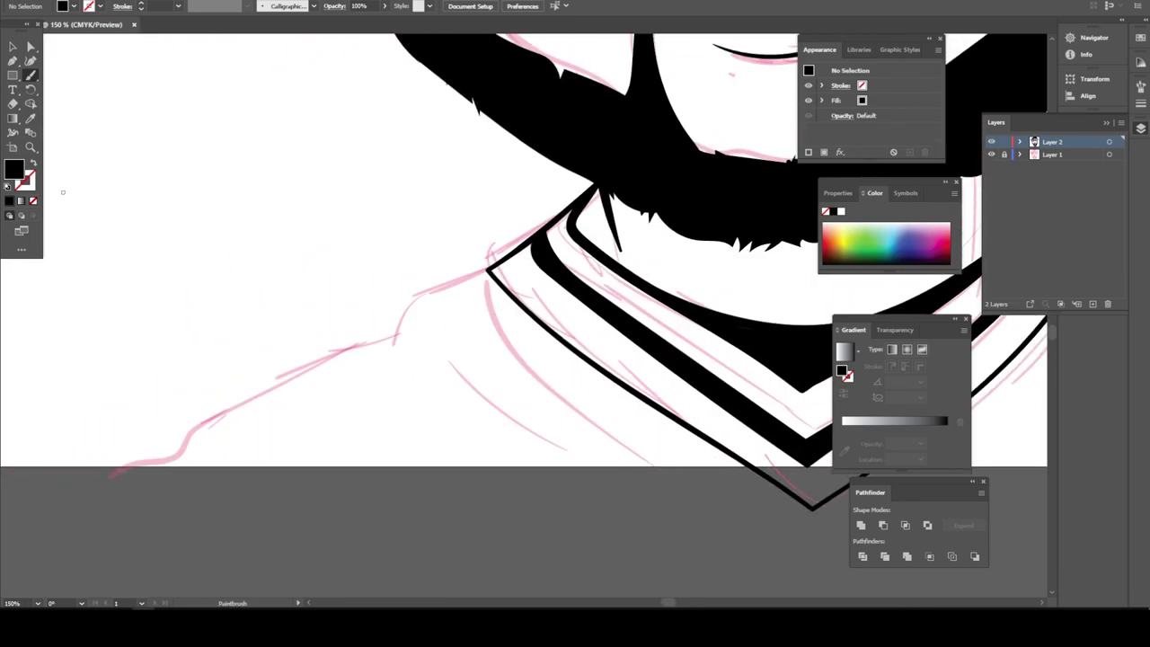
key(shift+x)
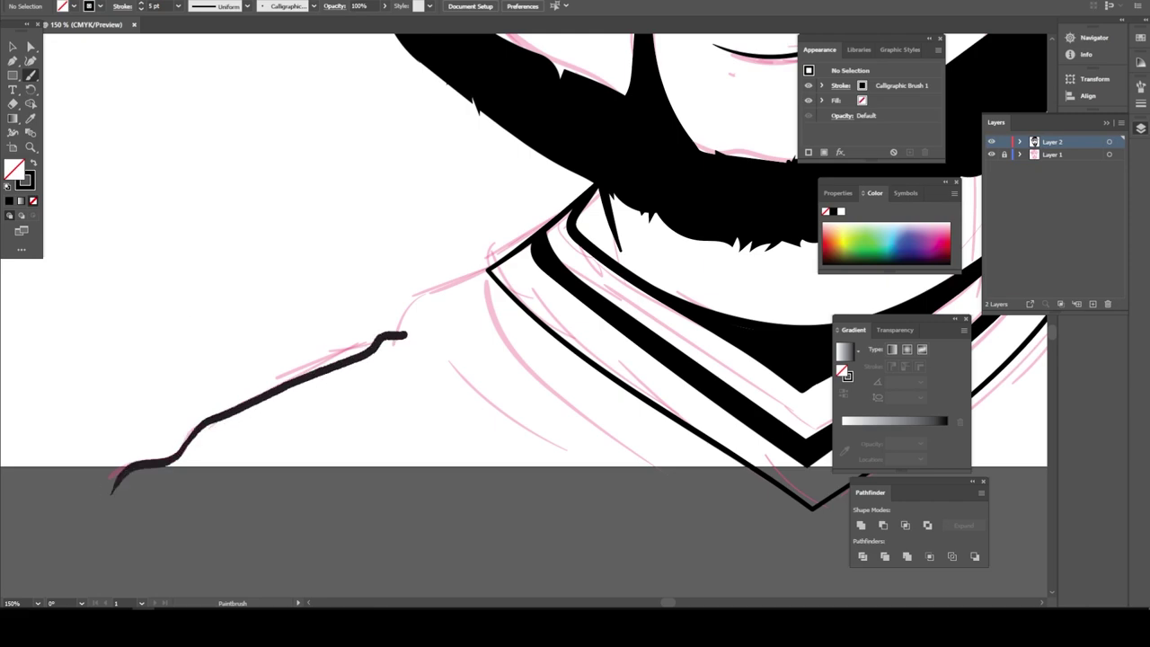
drag(167, 461, 486, 268)
key(ctrl+minus)
scroll(391, 471, right, 1)
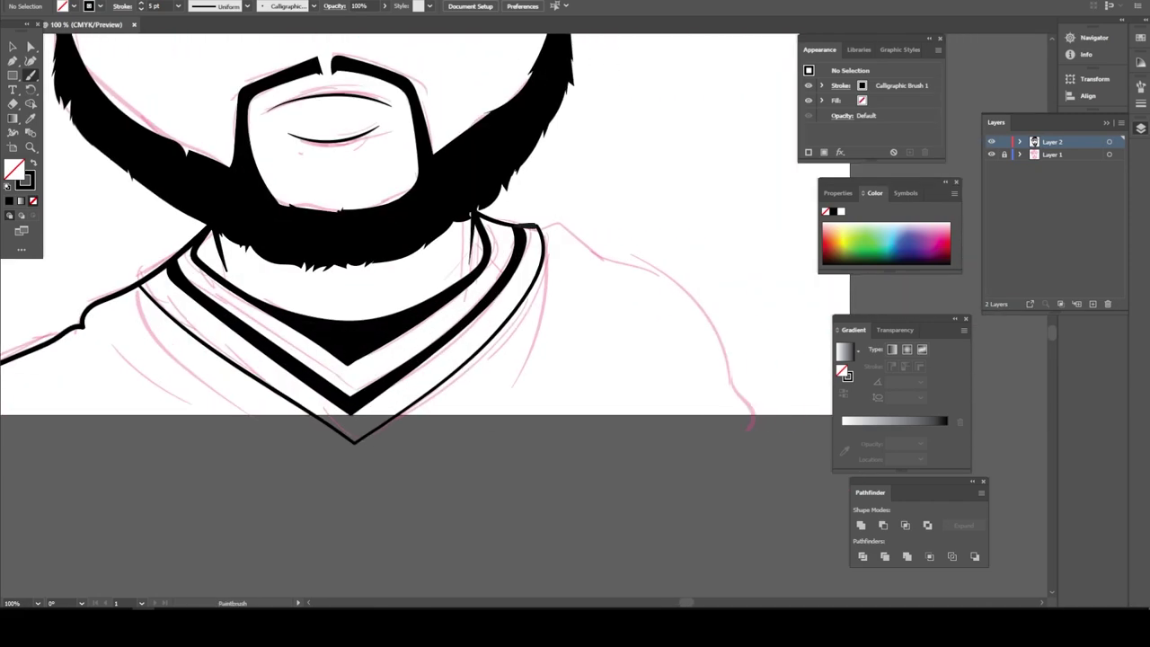
drag(665, 277, 745, 423)
key(ctrl+minus)
mouse_move(716, 369)
mouse_down()
mouse_move(273, 374)
mouse_move(566, 391)
mouse_up()
Step: Draw a tapered black-filled Pencil stroke along the collar
key(ctrl+equal)
key(ctrl+equal)
key(ctrl+equal)
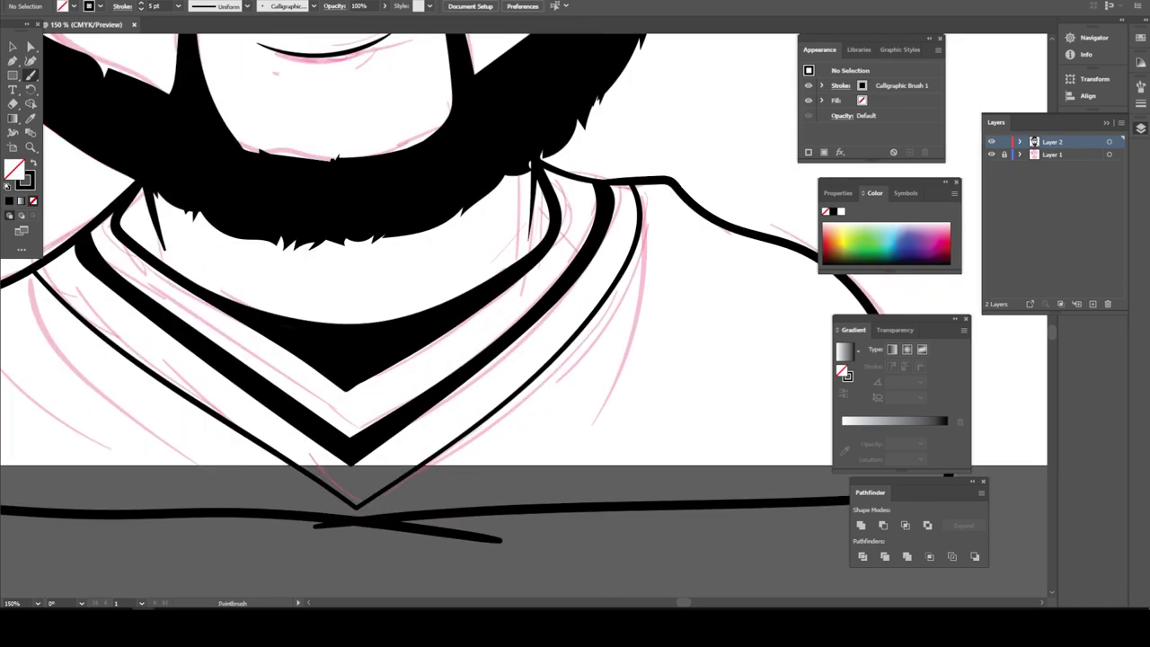
key(shift+x)
key(n)
key(ctrl+equal)
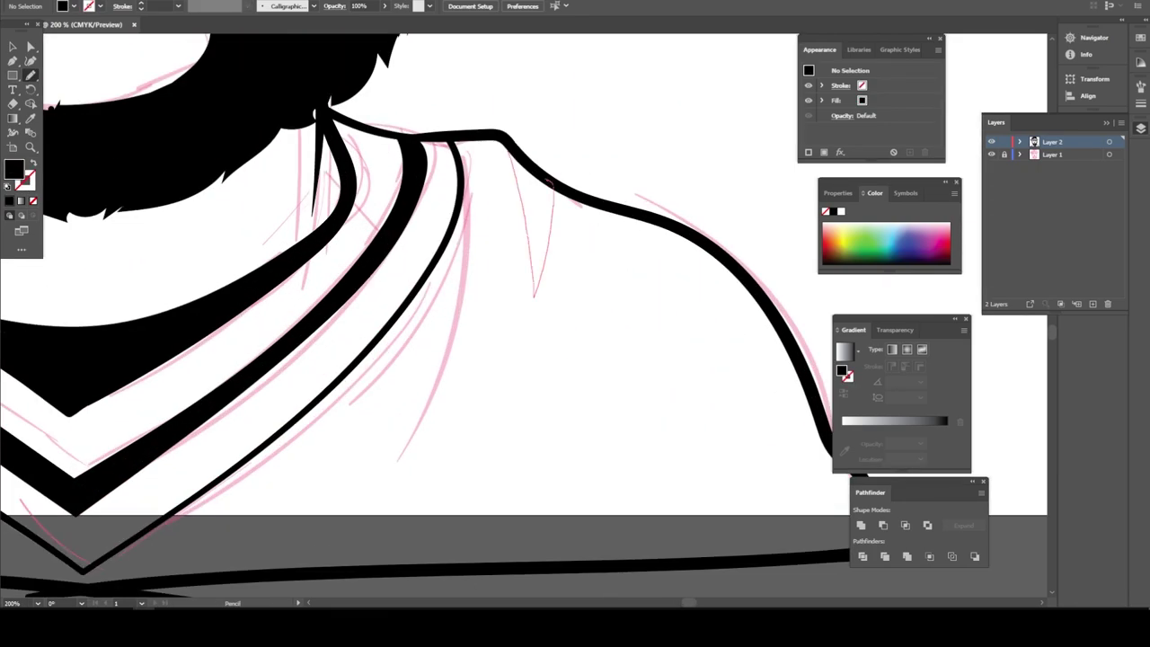
key(ctrl+minus)
key(ctrl+minus)
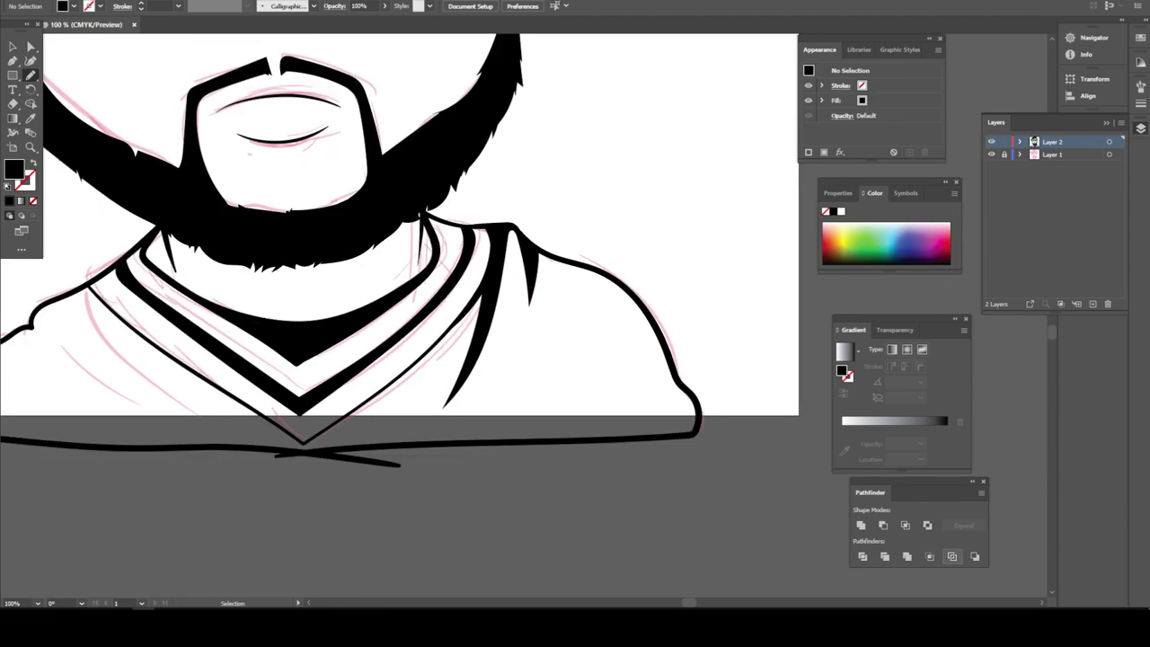
key(ctrl+equal)
drag(393, 305, 564, 495)
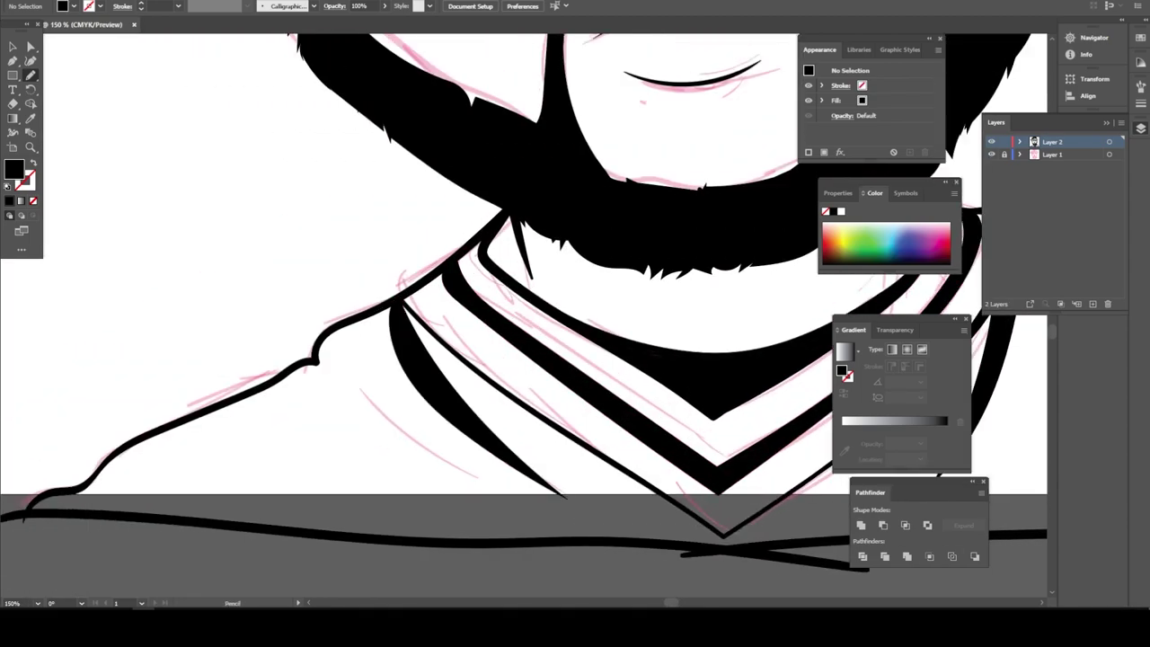
key(ctrl+minus)
key(ctrl+minus)
key(ctrl+minus)
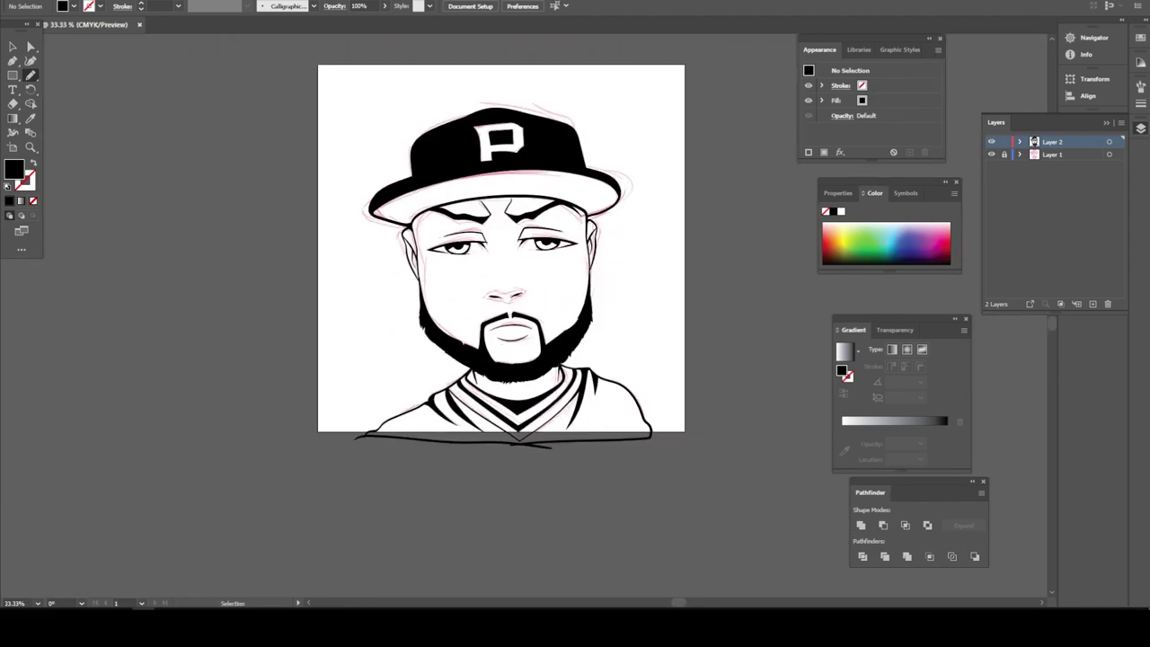
key(ctrl+equal)
scroll(491, 311, up, 1)
key(ctrl+minus)
Step: Hide the pink sketch layer, duplicate Layer 2 and lock the copy
click(992, 155)
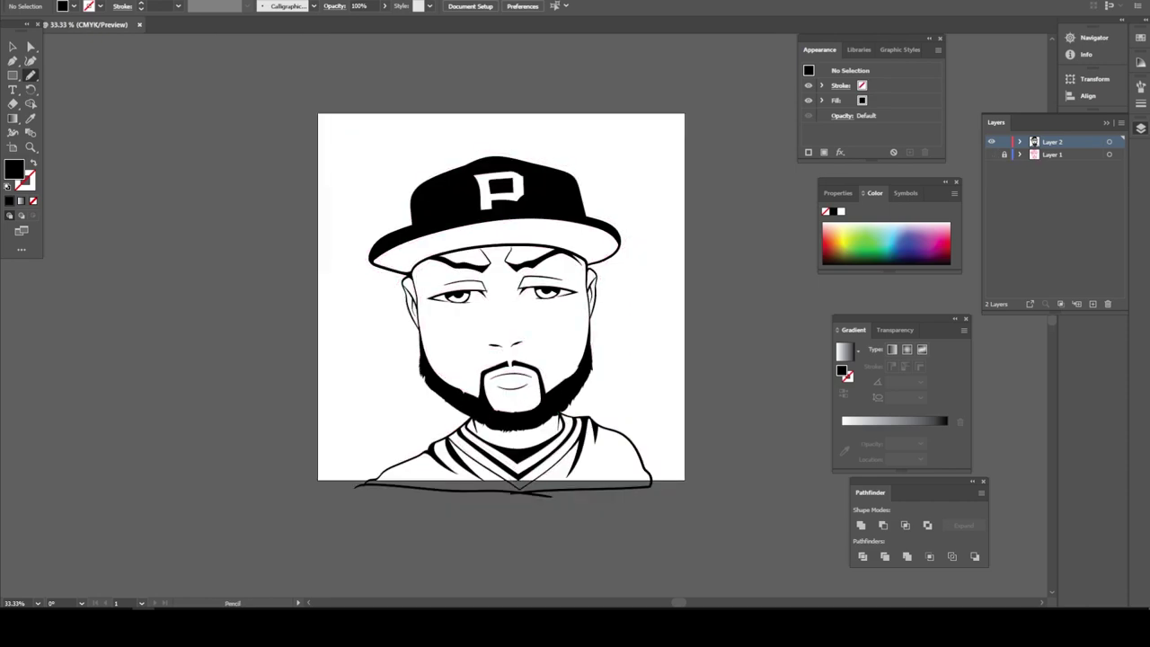
key(ctrl+a)
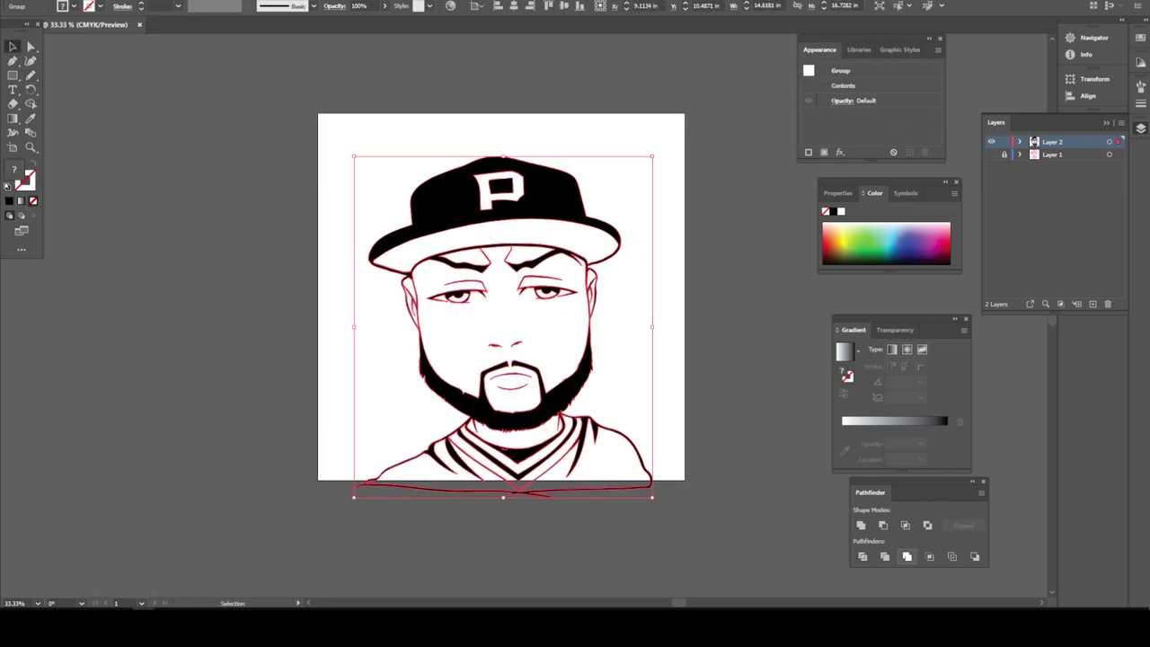
key(ctrl+equal)
key(ctrl+shift+a)
drag(1051, 142, 1077, 304)
click(1004, 142)
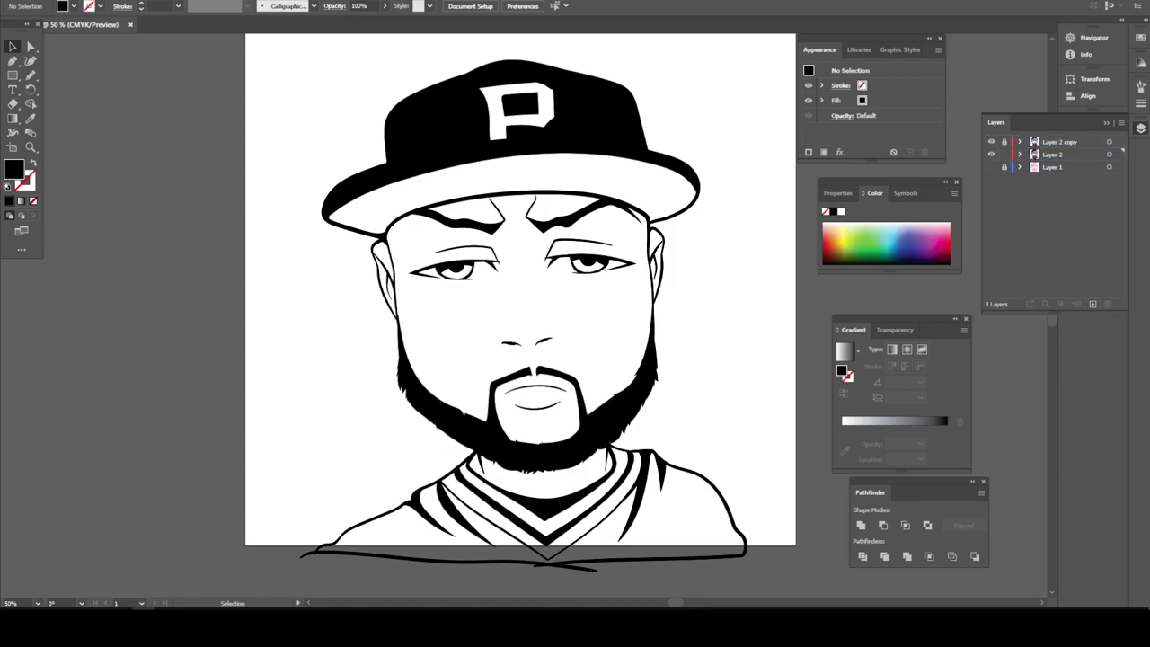
click(1069, 154)
Step: Load the CHIWORLD SKIN TONES #1 swatch library from the pc files folder
click(1141, 50)
click(987, 364)
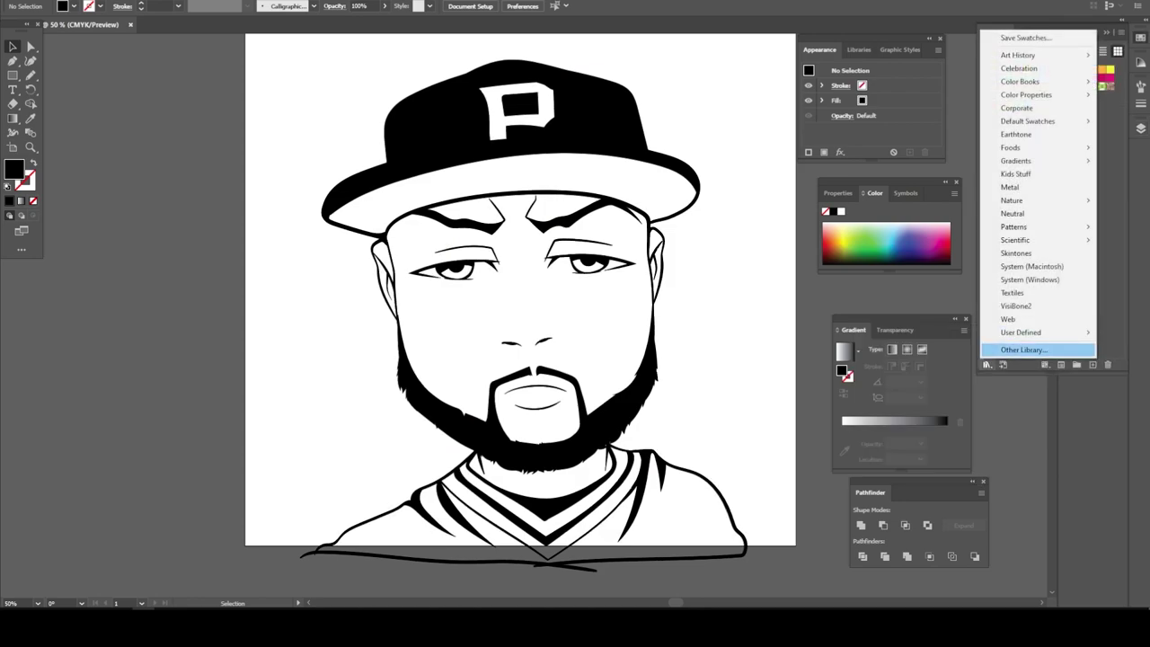
click(1027, 297)
click(50, 258)
scroll(405, 180, down, 2)
double_click(370, 171)
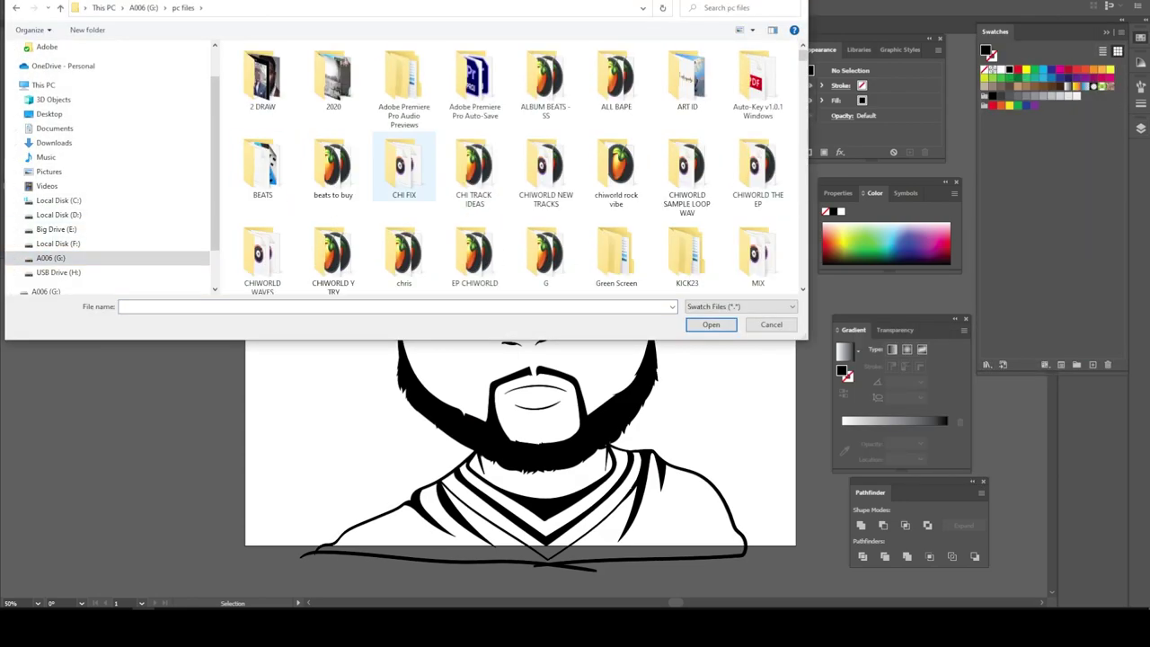
double_click(287, 78)
drag(575, 263, 153, 88)
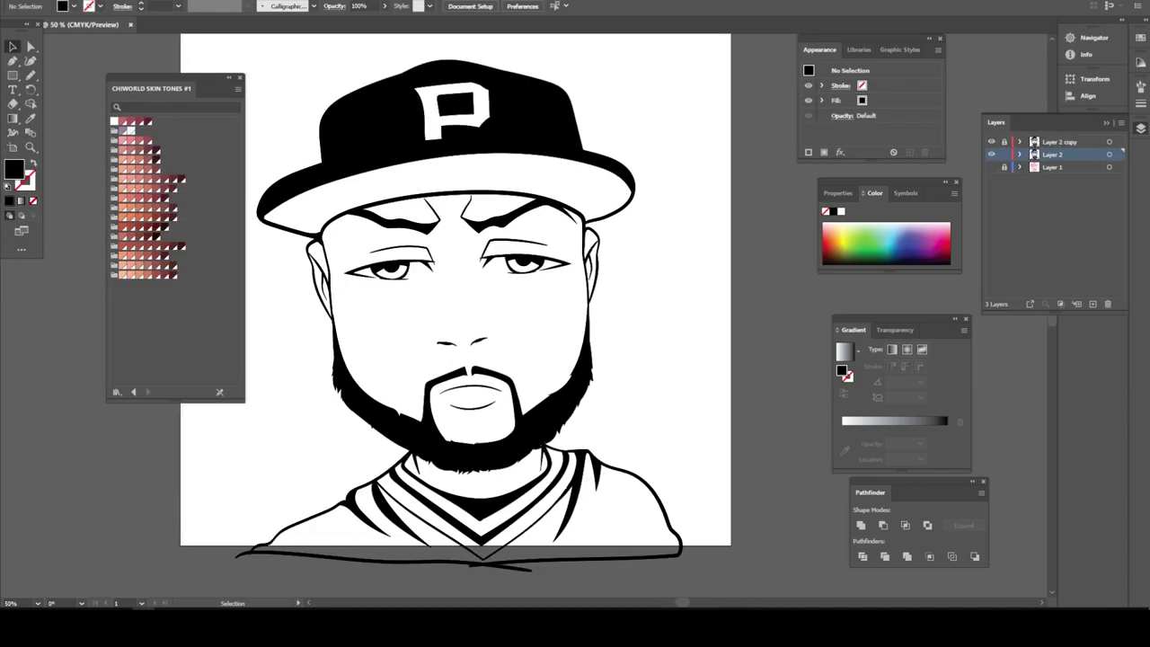
Step: Draw a salmon-red skin-tone rectangle over the artboard and send it behind the line art
click(122, 227)
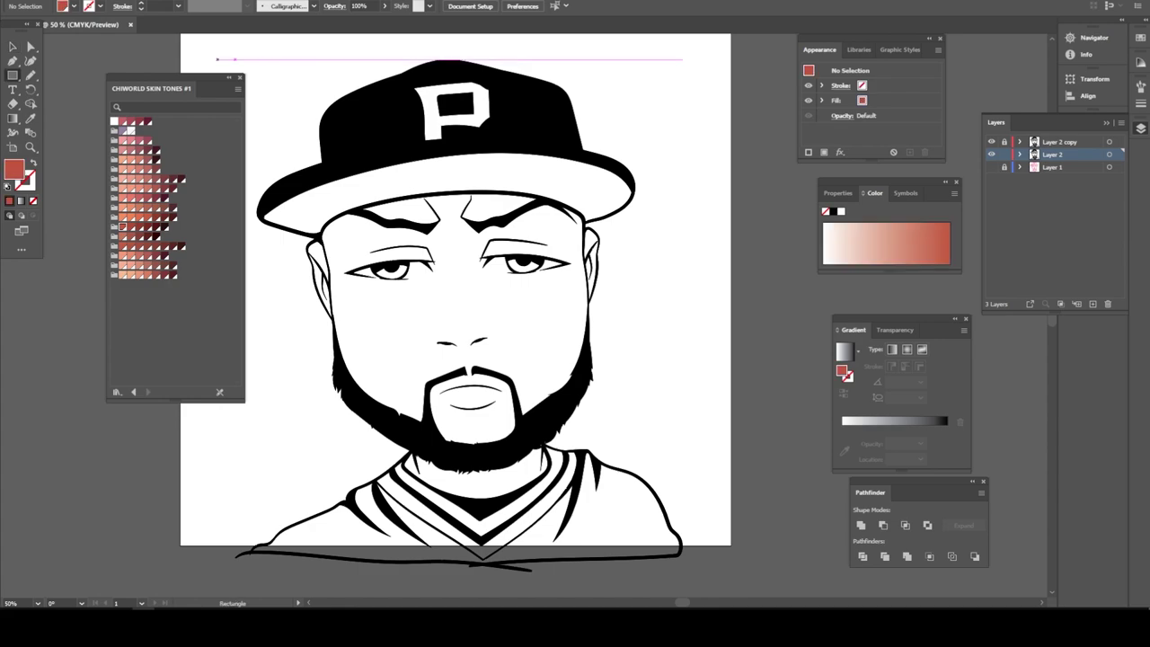
drag(194, 38, 735, 592)
key(v)
right_click(632, 33)
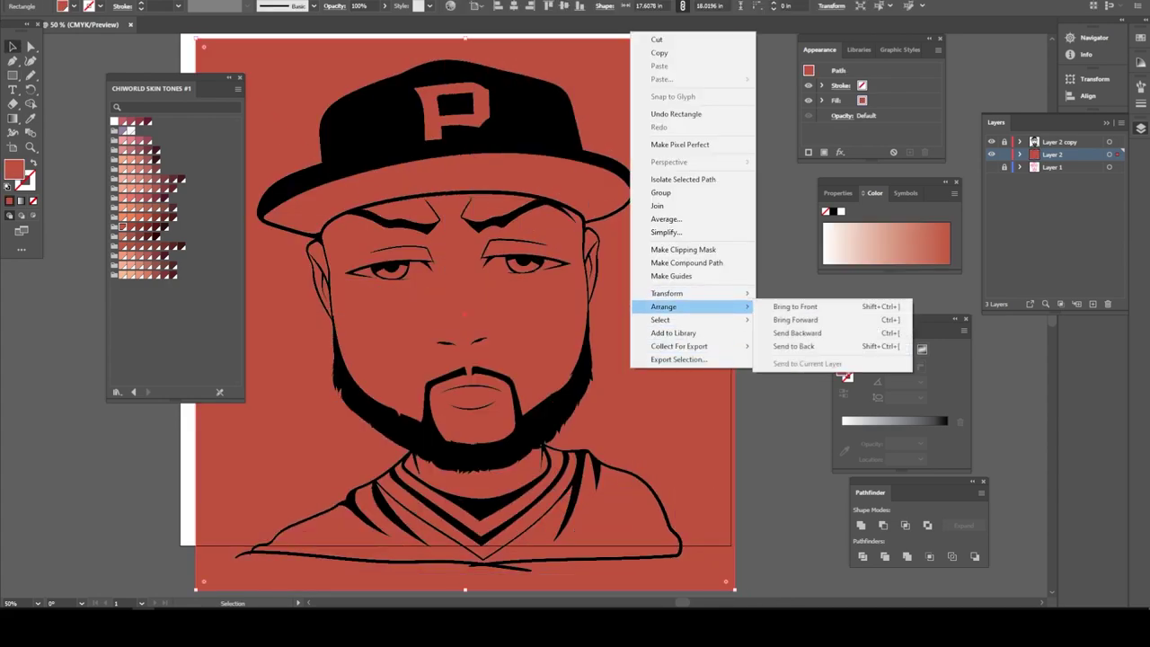
click(795, 346)
Step: Group the artwork, apply a context-menu option, and select the portrait group in Layers
key(ctrl+g)
right_click(656, 148)
click(717, 292)
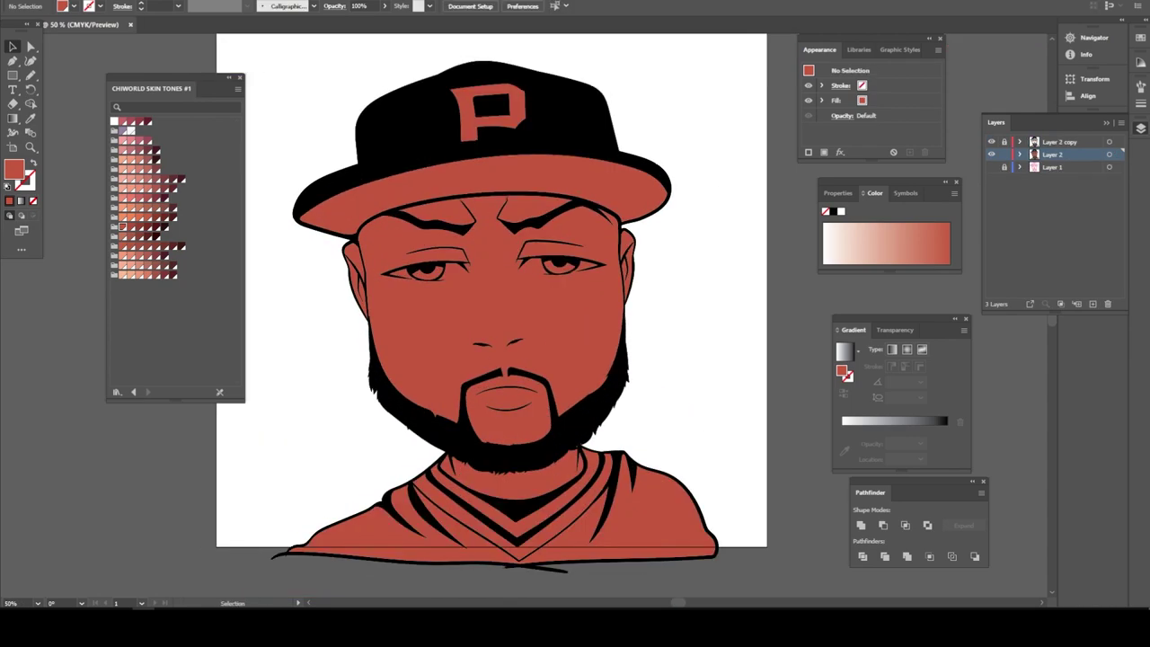
click(1020, 154)
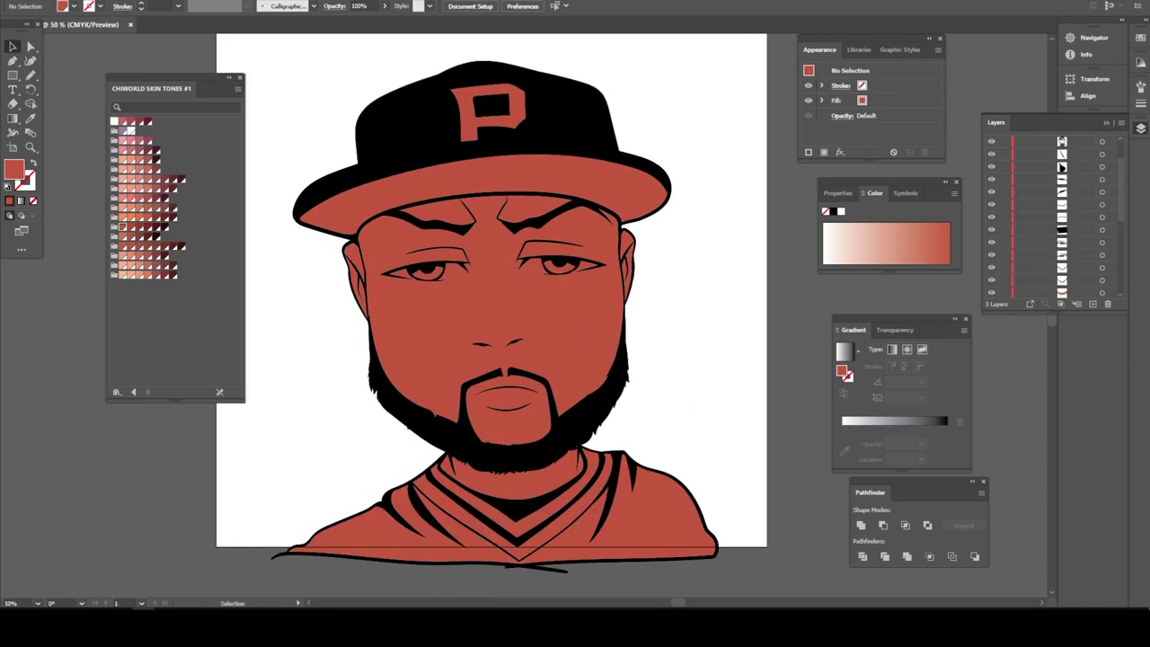
click(254, 209)
Step: Isolate the portrait group and fill the shirt dark grey #433D3B
right_click(253, 209)
click(324, 352)
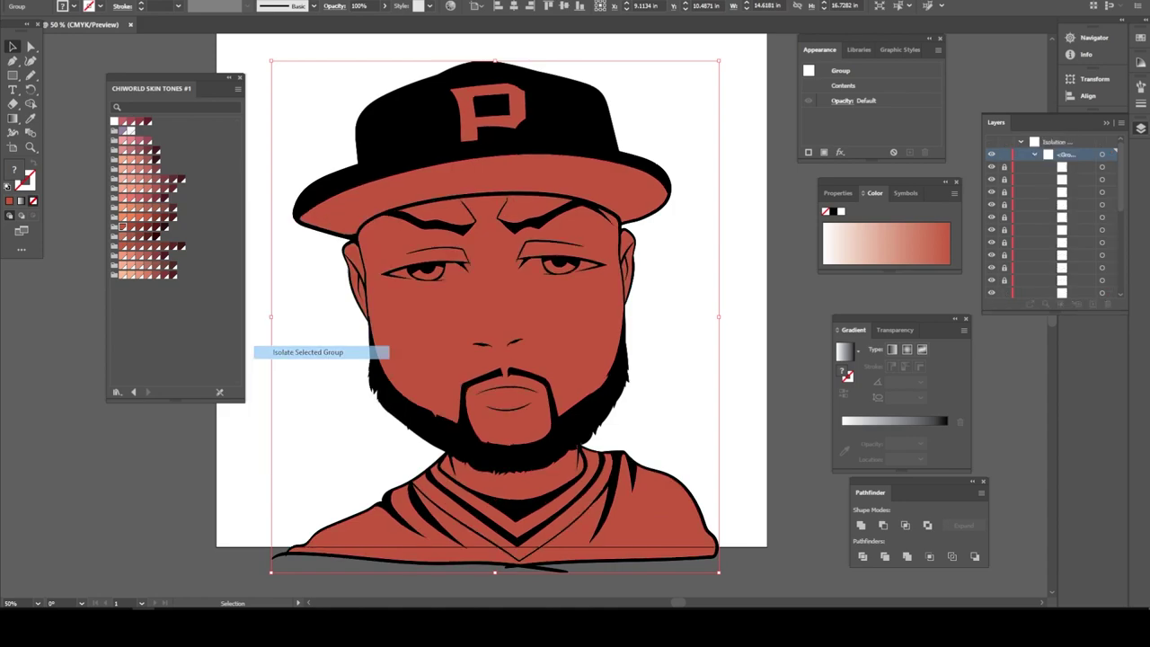
click(504, 503)
double_click(13, 169)
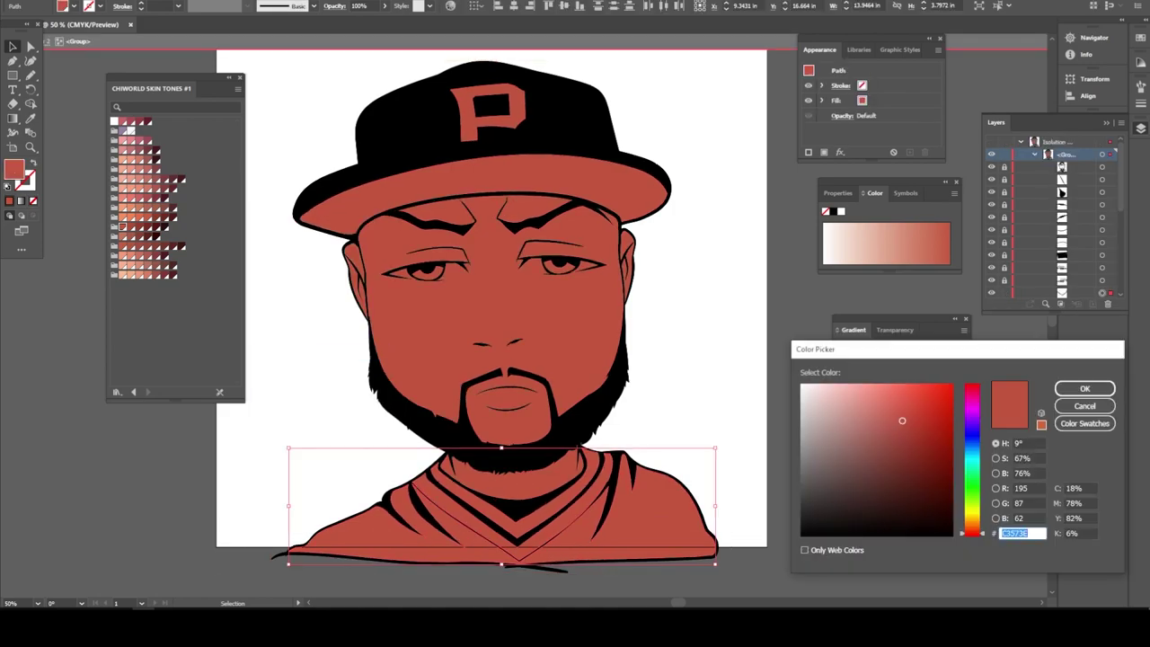
click(819, 496)
key(Return)
key(ctrl+equal)
key(ctrl+equal)
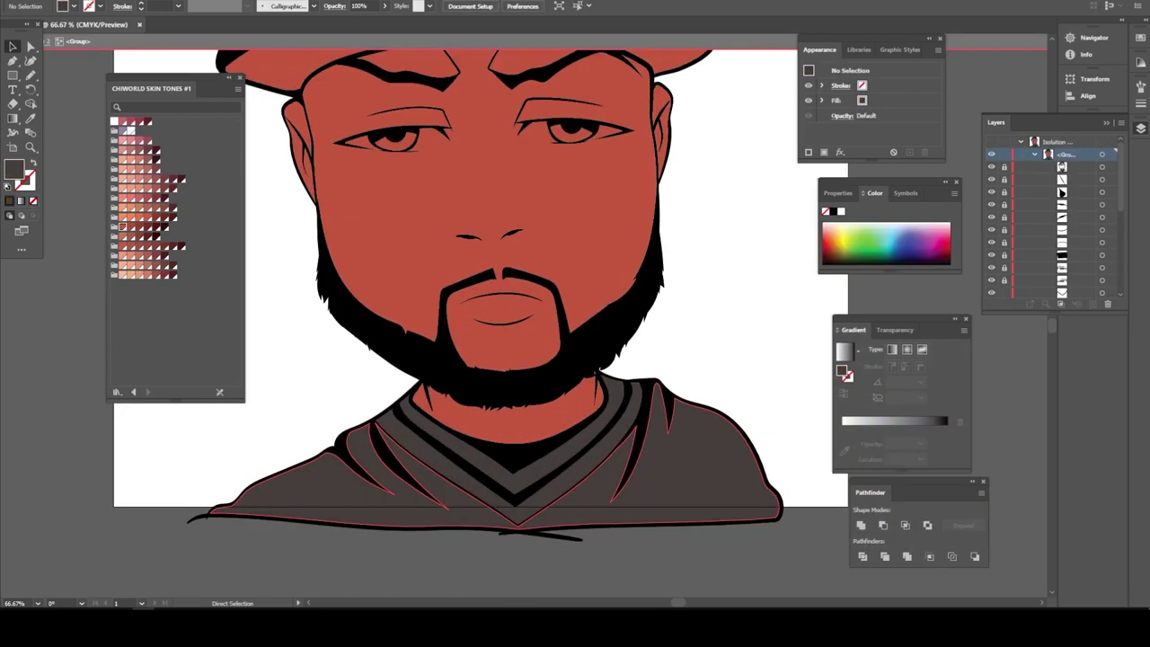
key(ctrl+minus)
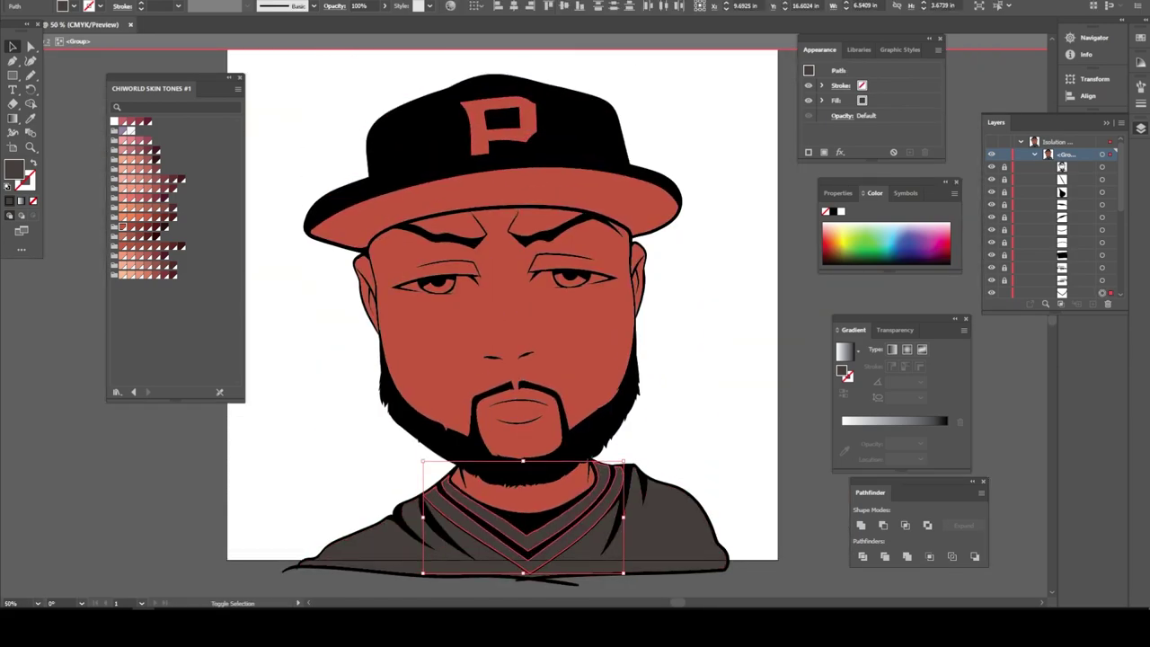
Step: Fill the cap's P and the collar stripes orange #FFAC3E
shift+click(499, 126)
double_click(13, 169)
click(916, 385)
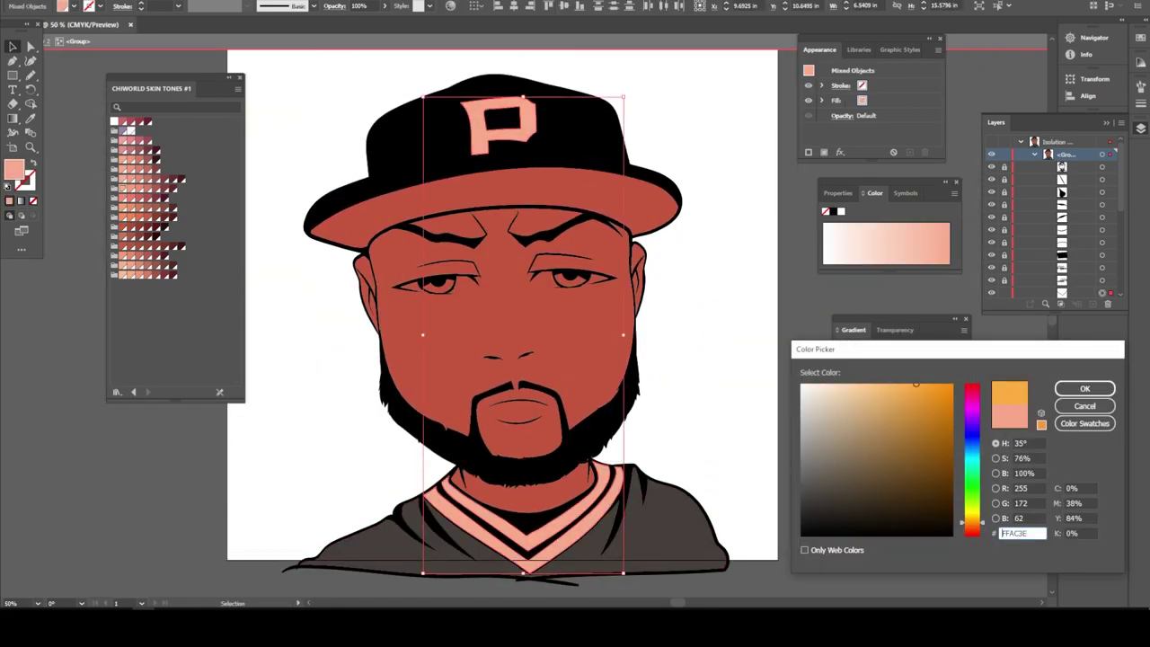
click(1084, 388)
key(ctrl+minus)
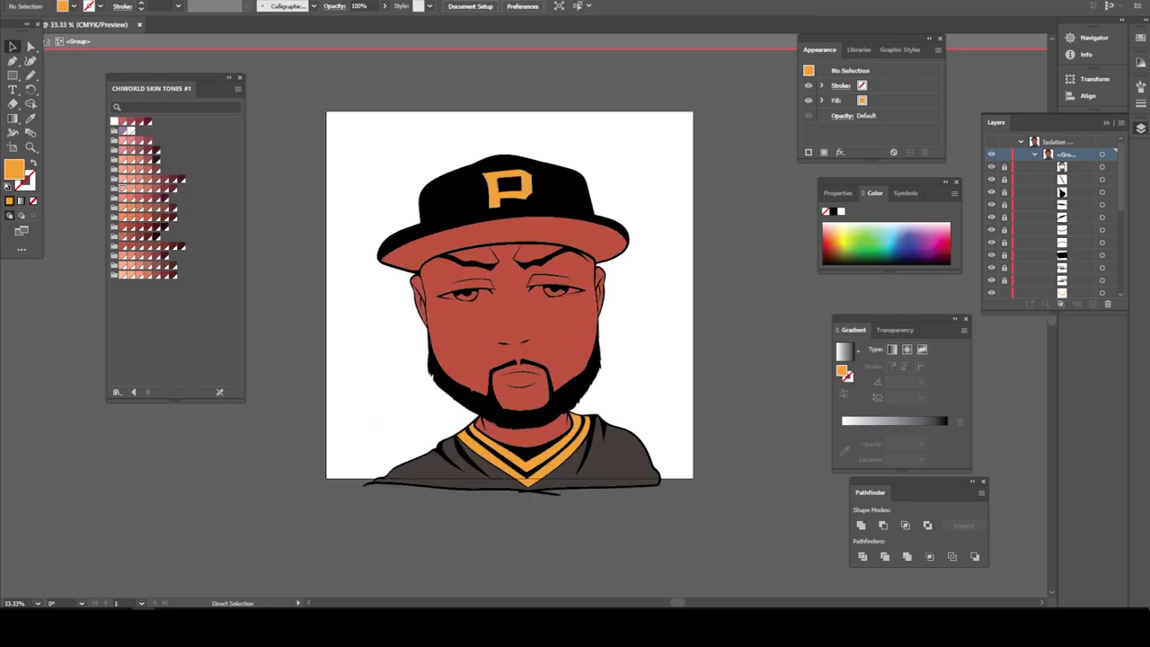
Step: Fill the cap brim light grey #C9C9C9
key(ctrl+equal)
key(ctrl+equal)
click(131, 130)
double_click(14, 169)
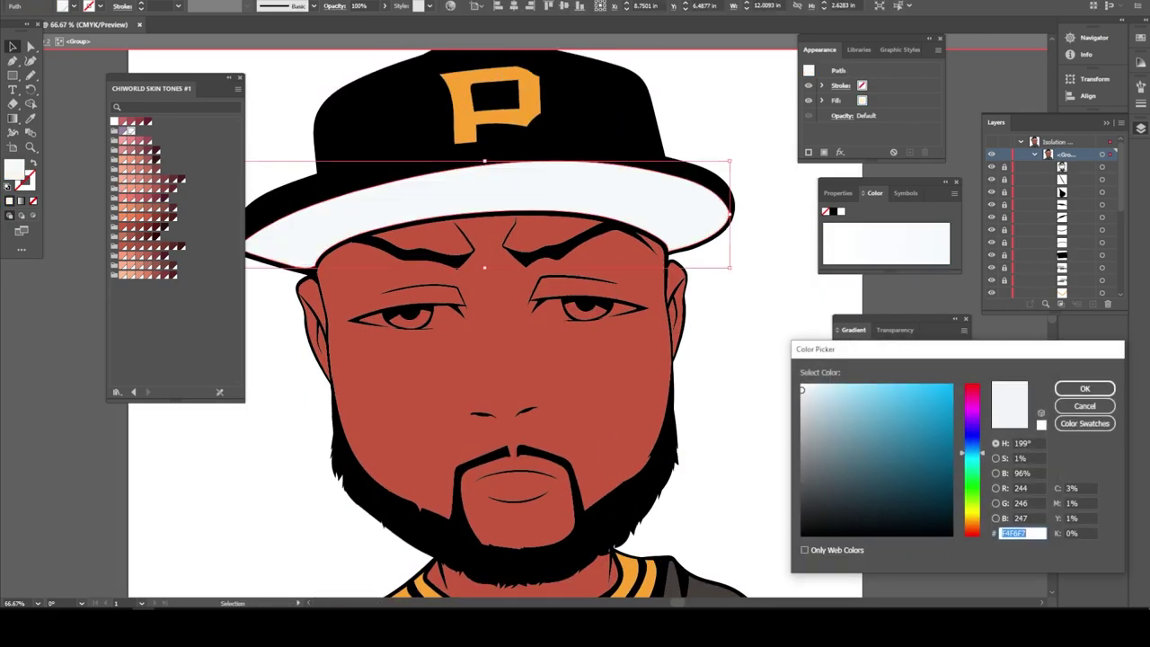
text(c9c9c9)
key(Return)
key(ctrl+minus)
key(ctrl+minus)
key(ctrl+minus)
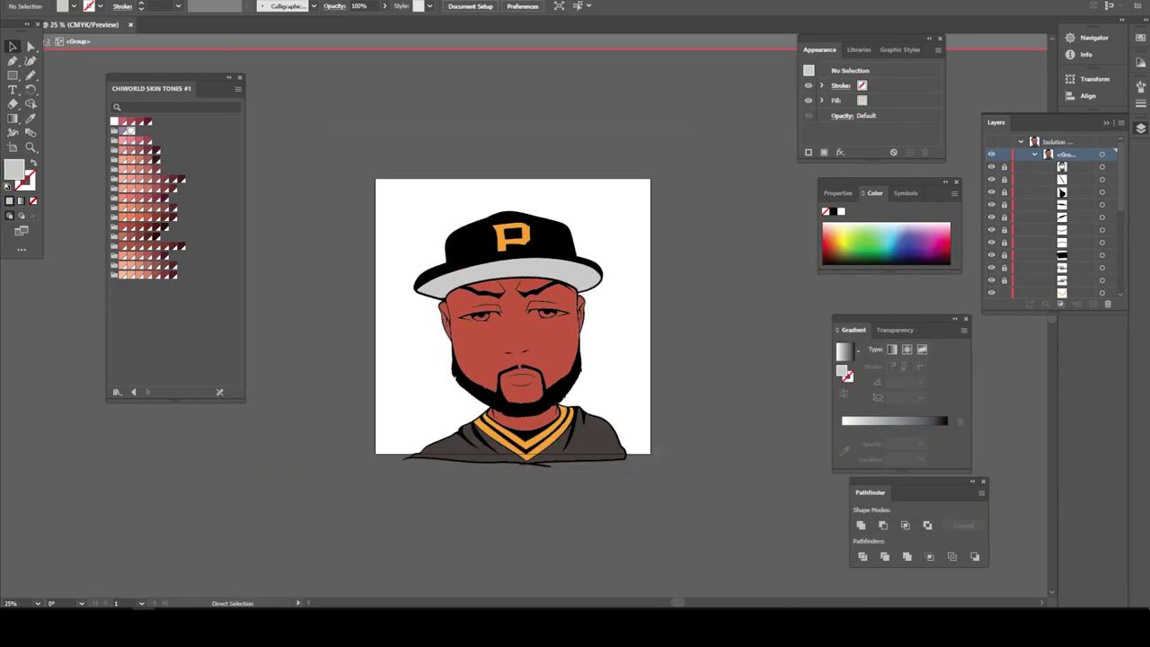
Step: Colour both irises with a dark maroon swatch and exit isolation mode
key(ctrl+equal)
key(ctrl+equal)
key(ctrl+equal)
click(715, 305)
shift+click(345, 316)
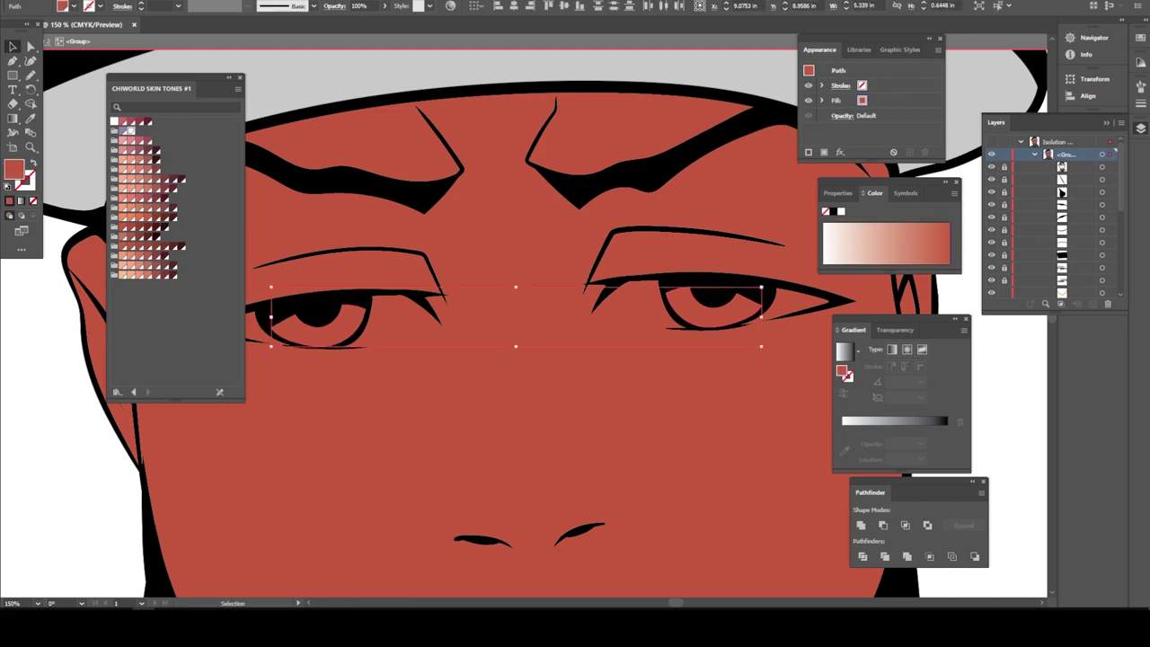
click(164, 227)
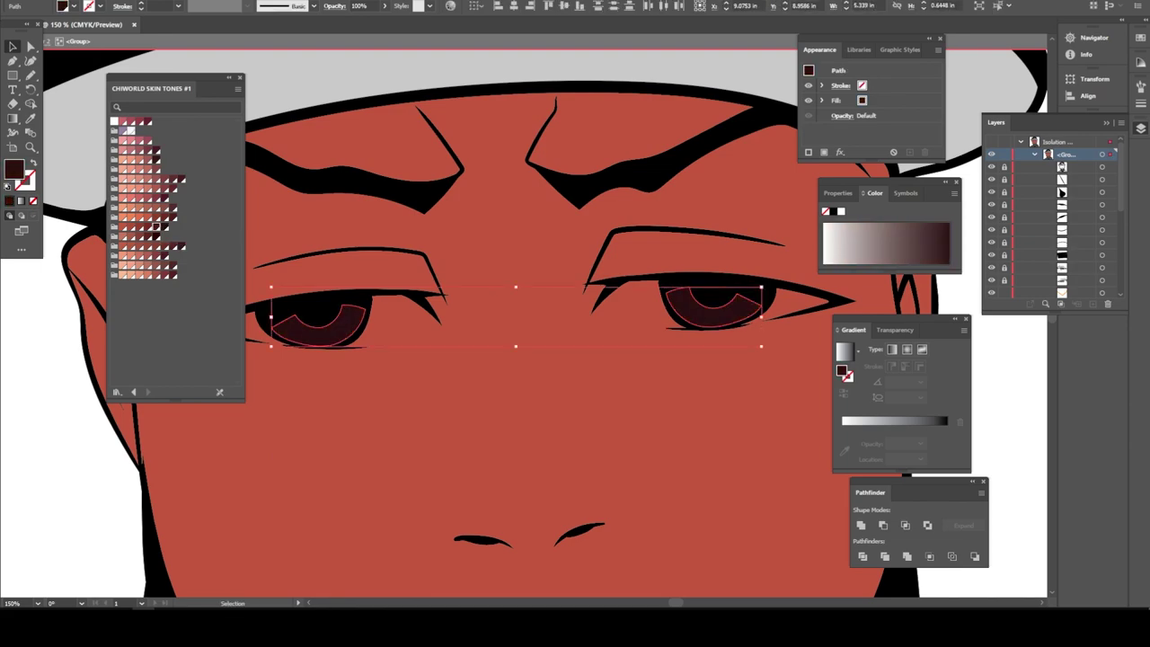
click(126, 261)
key(Escape)
key(ctrl+minus)
key(ctrl+minus)
key(ctrl+minus)
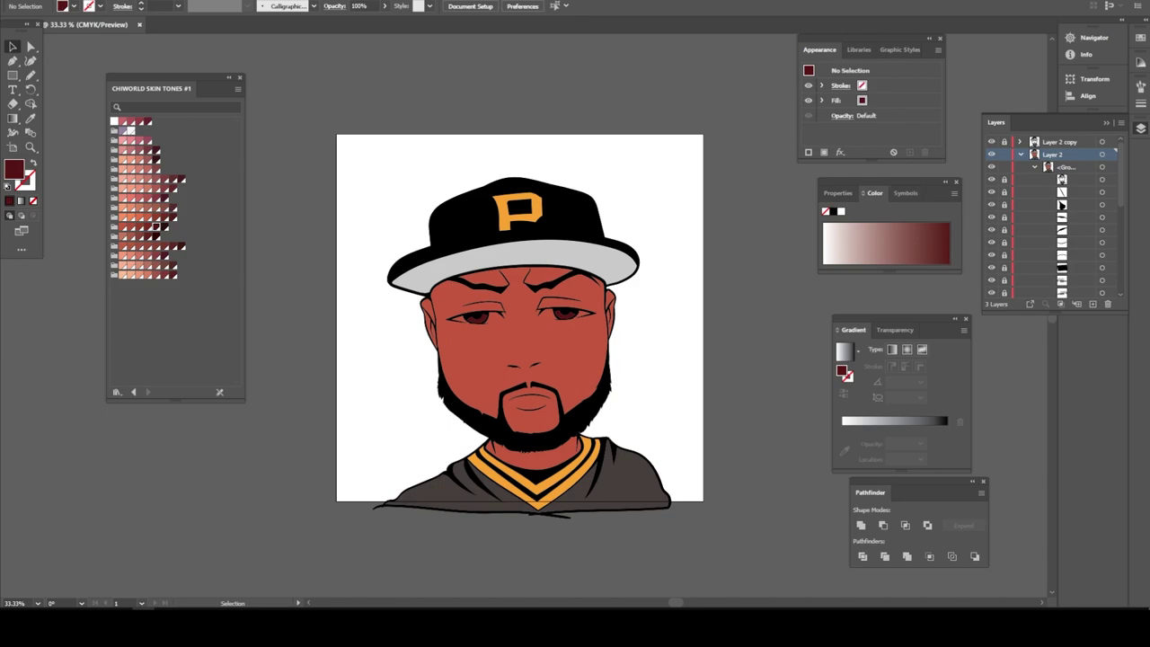
Step: Isolate the face group to inspect it, then exit isolation mode
key(ctrl+equal)
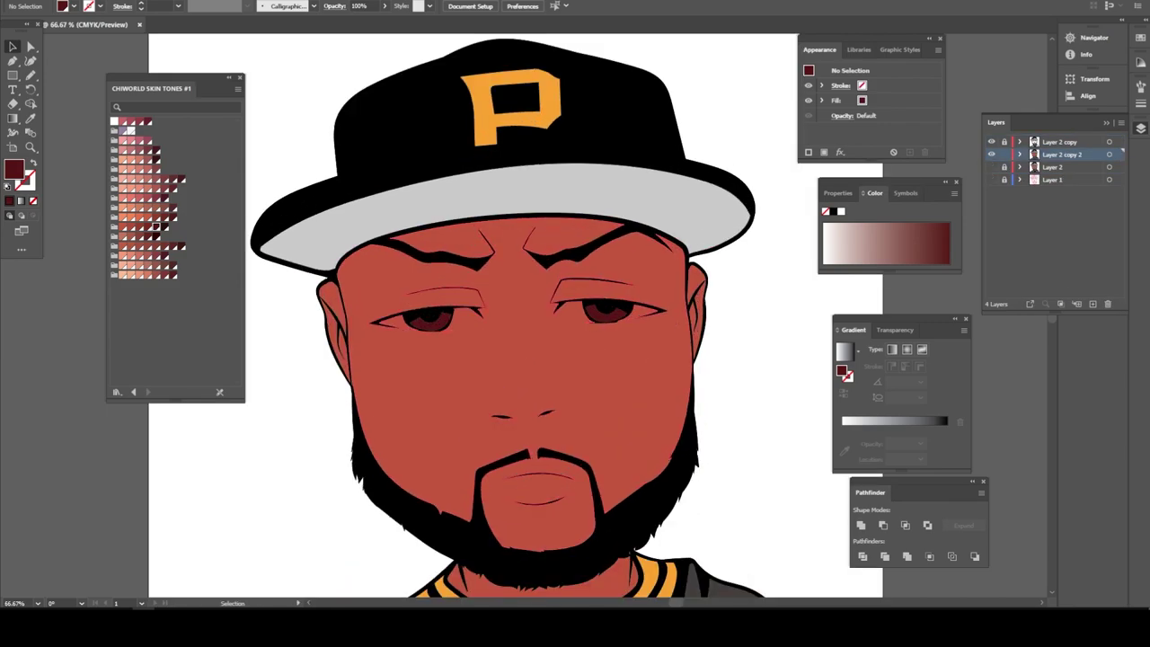
right_click(431, 108)
click(500, 299)
scroll(631, 467, down, 3)
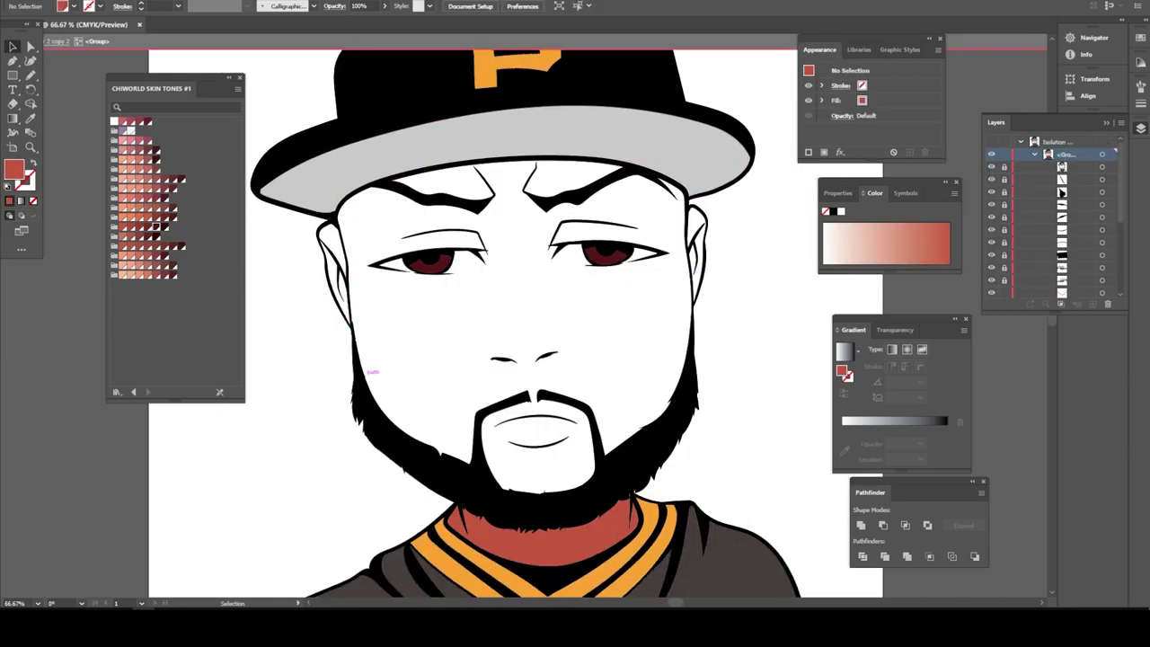
key(Escape)
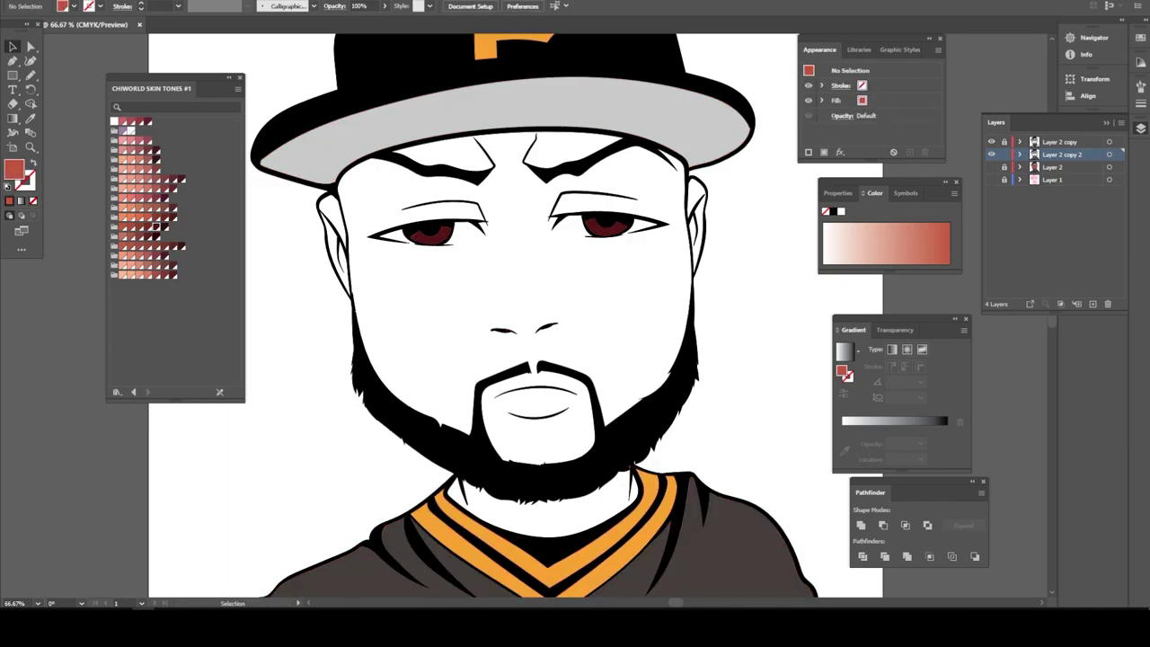
Step: Isolate the artwork group, exit, and create a new Layer 5 above Layer 2
right_click(625, 457)
click(692, 347)
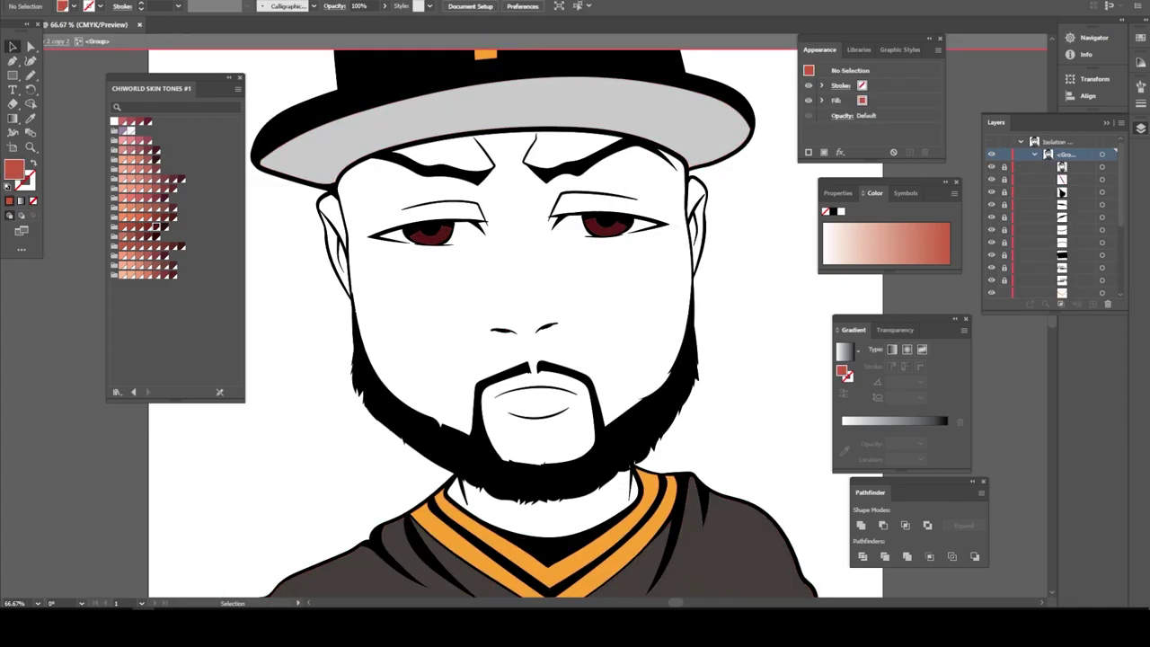
key(ctrl+equal)
key(ctrl+equal)
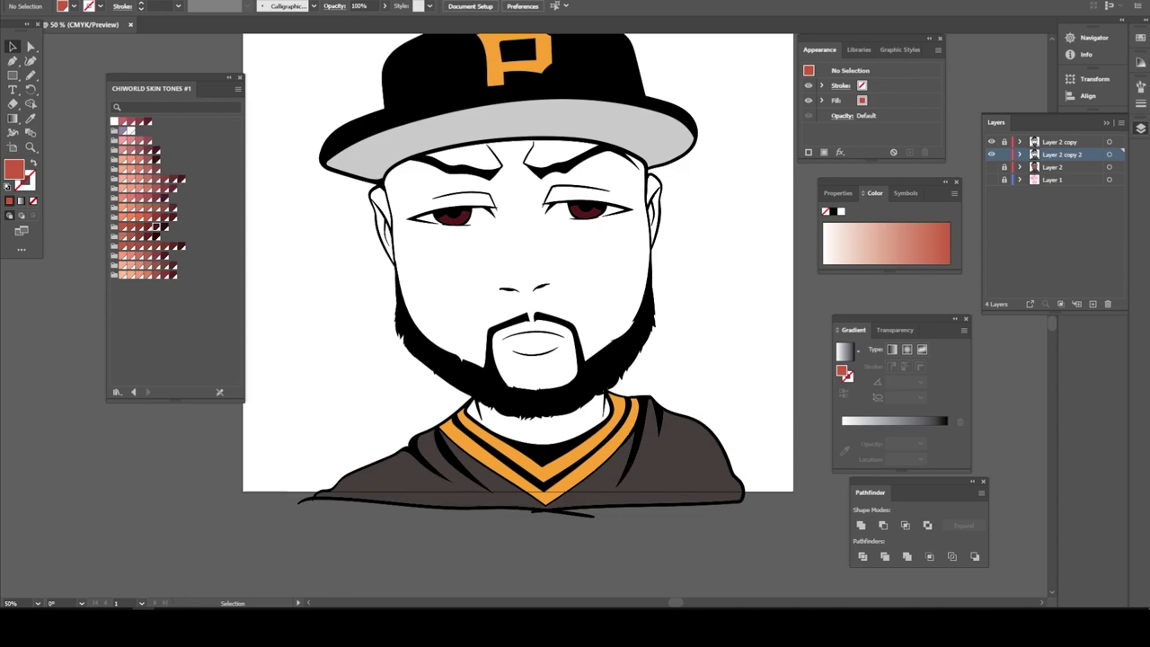
click(1093, 304)
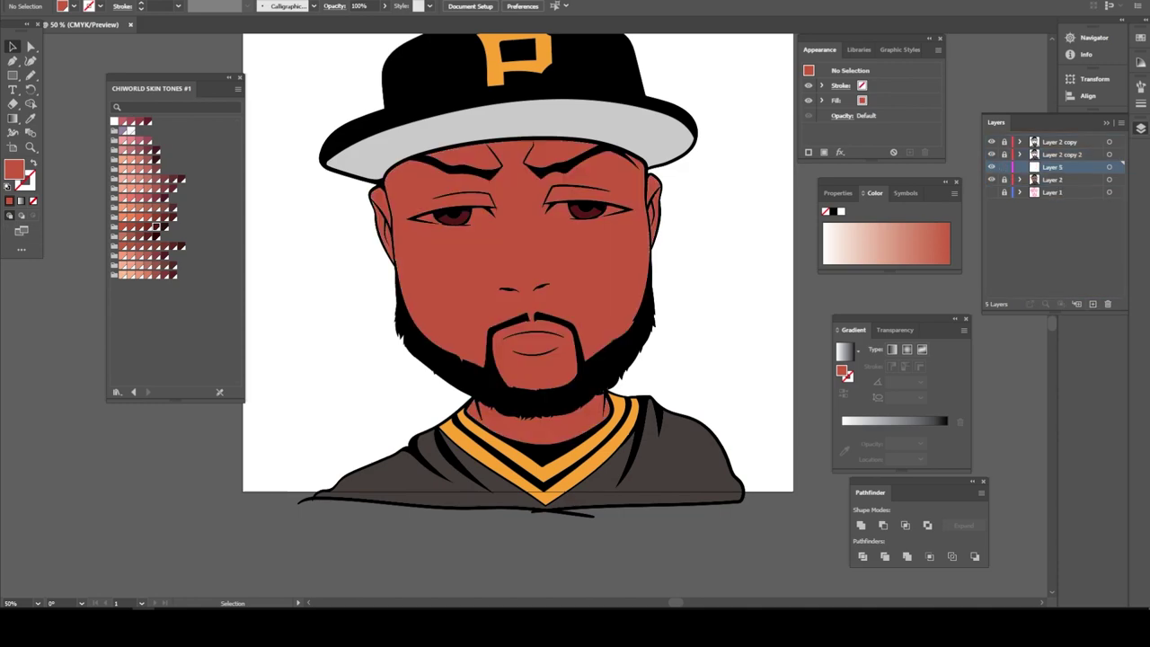
click(30, 76)
Step: Pencil dark maroon shadow shapes around the eyebrows, forehead and nose on Layer 5
scroll(521, 258, up, 4)
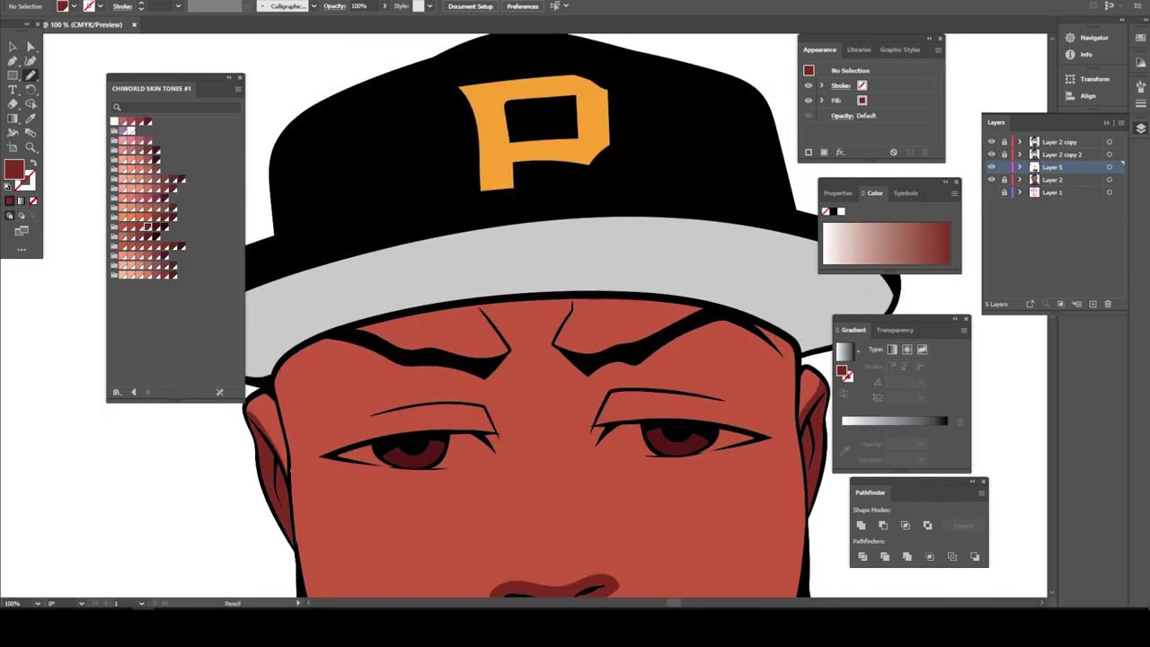
scroll(684, 388, up, 2)
scroll(684, 389, up, 1)
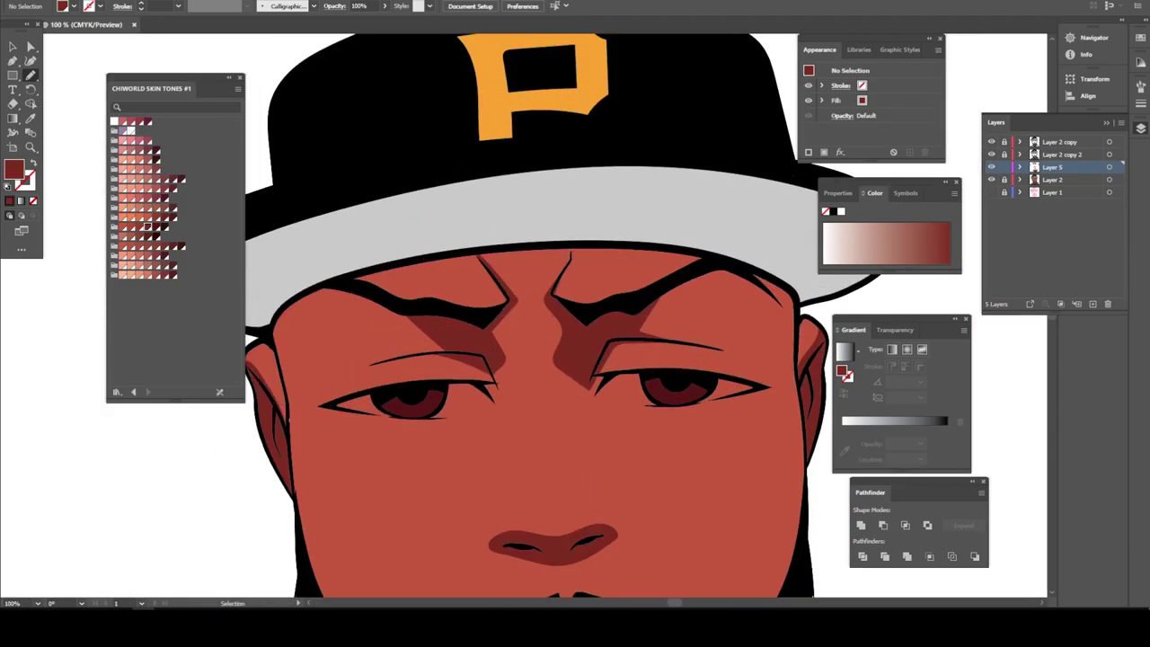
scroll(273, 349, up, 1)
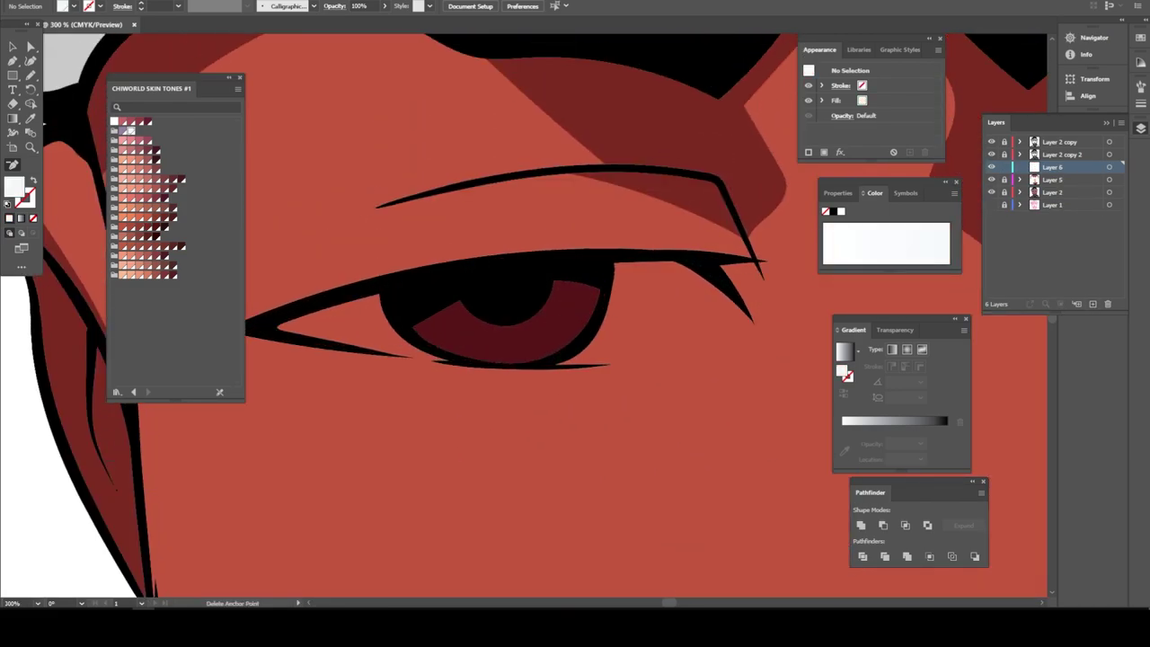
Step: Draw a white eye-white shape with the Pencil and trim its lower-right edge with the Eraser
key(n)
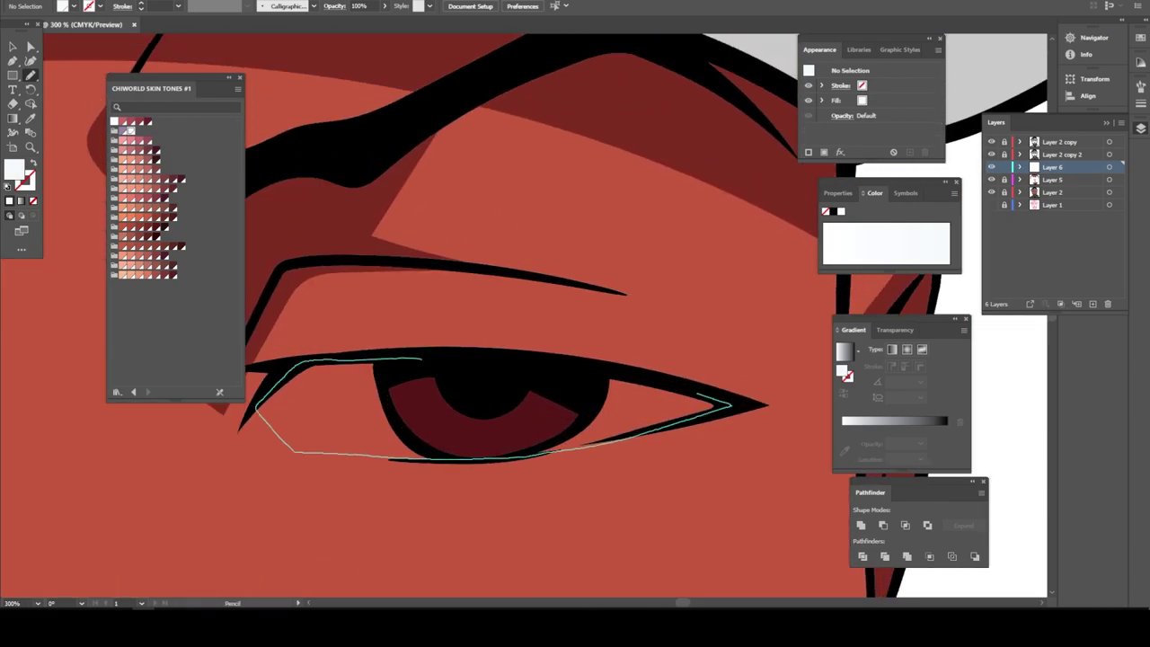
key(shift+e)
drag(540, 471, 648, 427)
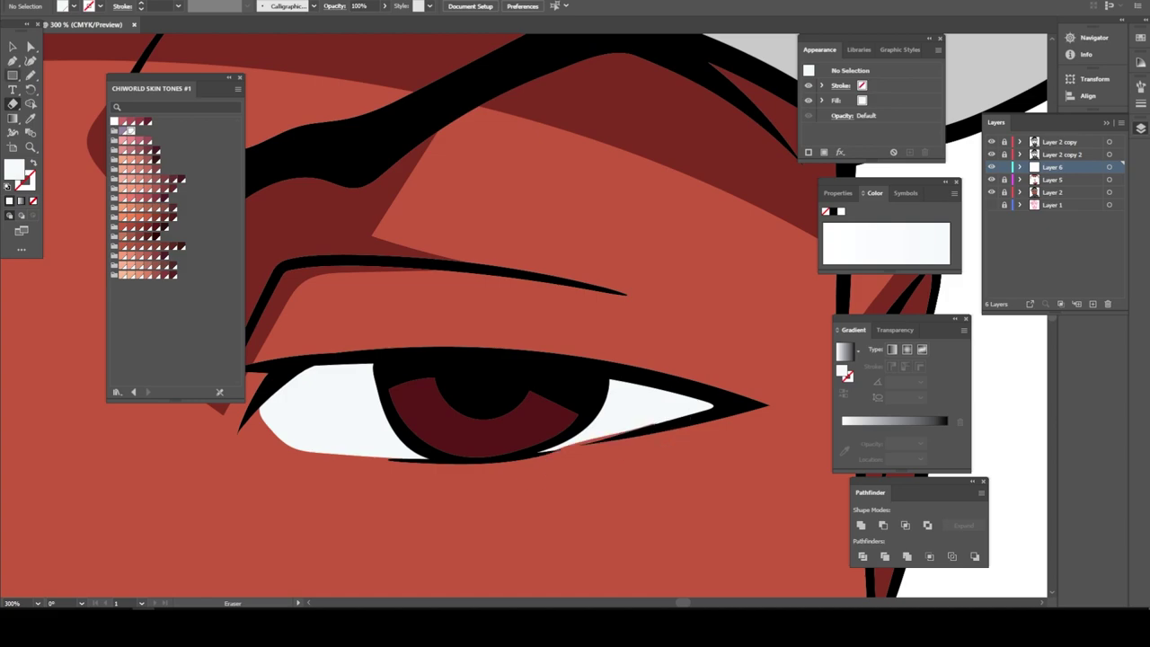
key(n)
drag(533, 434, 561, 450)
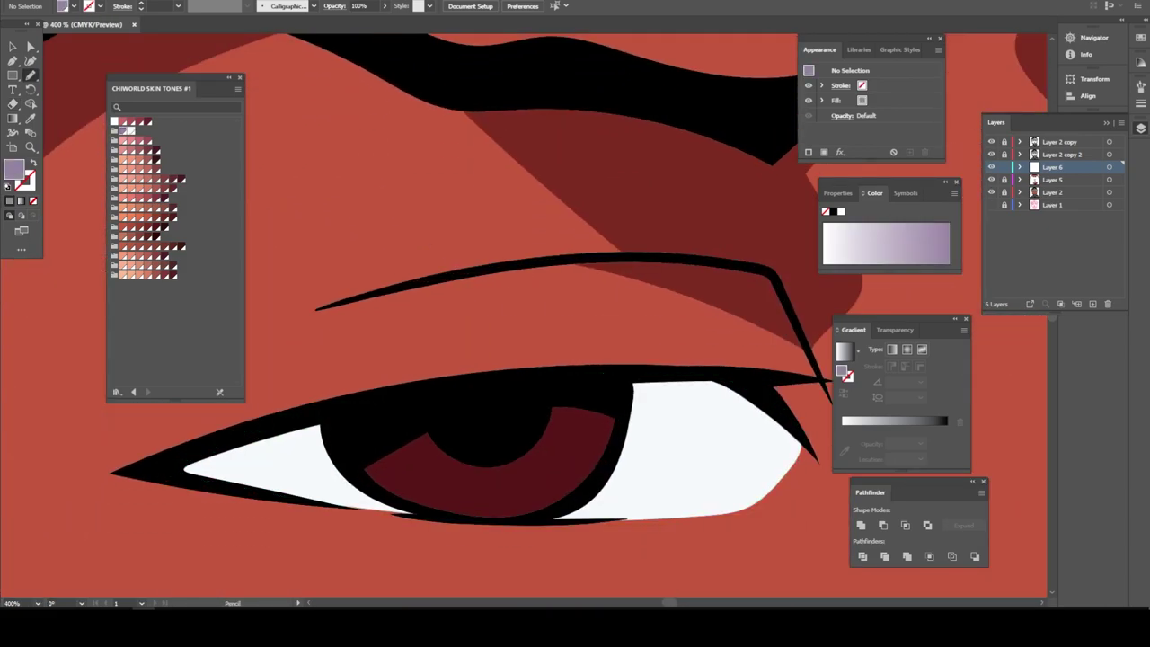
Step: Shade the top edges of both eye whites with lavender shapes
drag(356, 462, 781, 458)
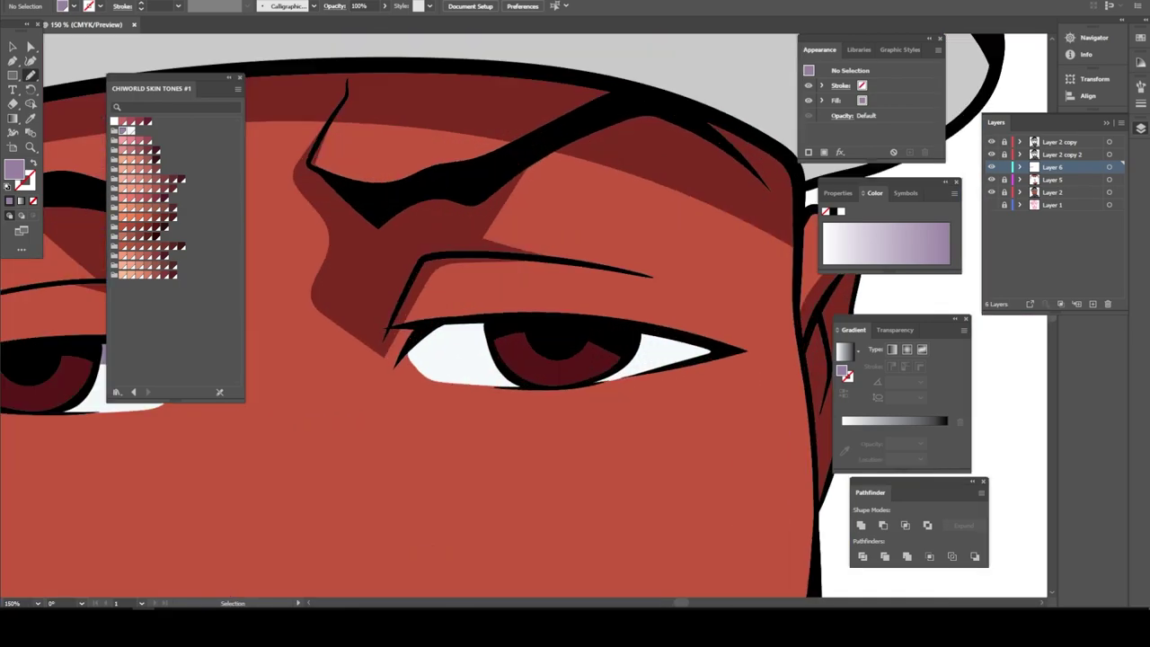
drag(416, 321, 452, 330)
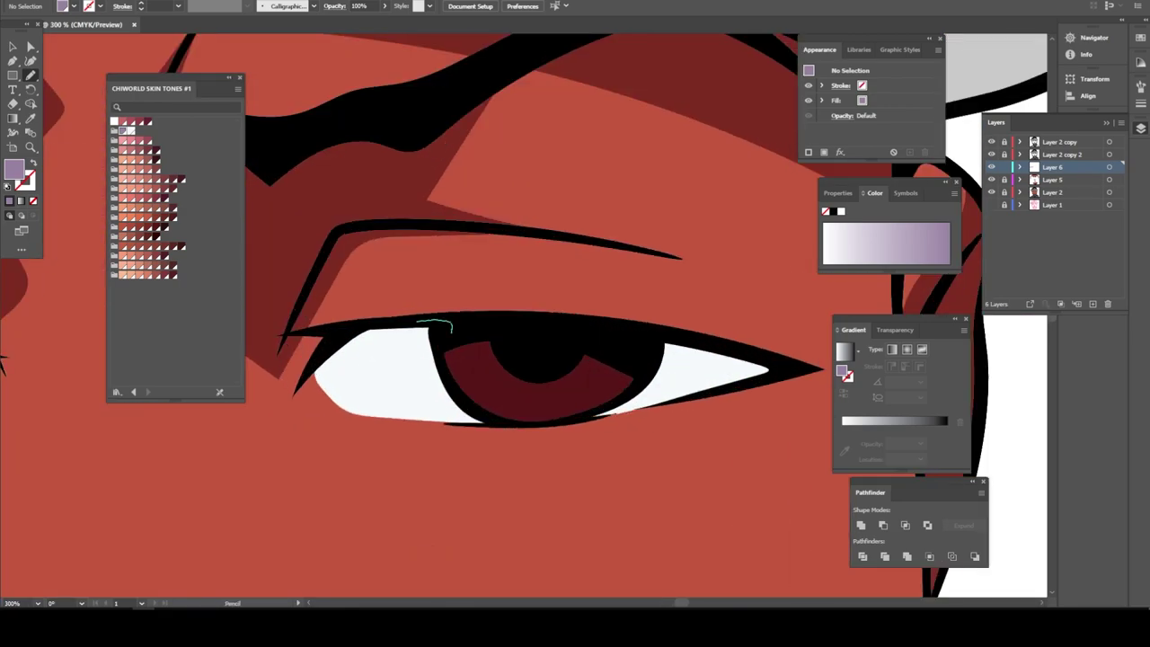
drag(665, 379, 778, 377)
key(ctrl+minus)
key(ctrl+minus)
key(ctrl+minus)
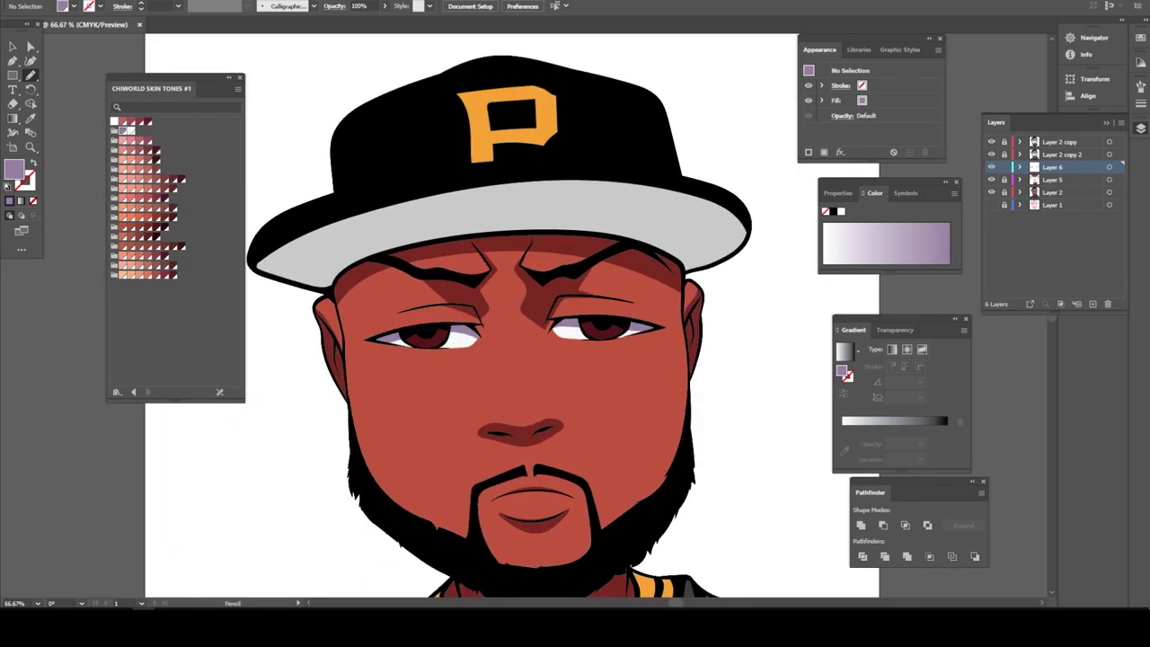
Step: Add a new layer and sample the darker skin shadow colour for the Pencil
key(ctrl+l)
key(ctrl+plus)
key(ctrl+plus)
key(ctrl+plus)
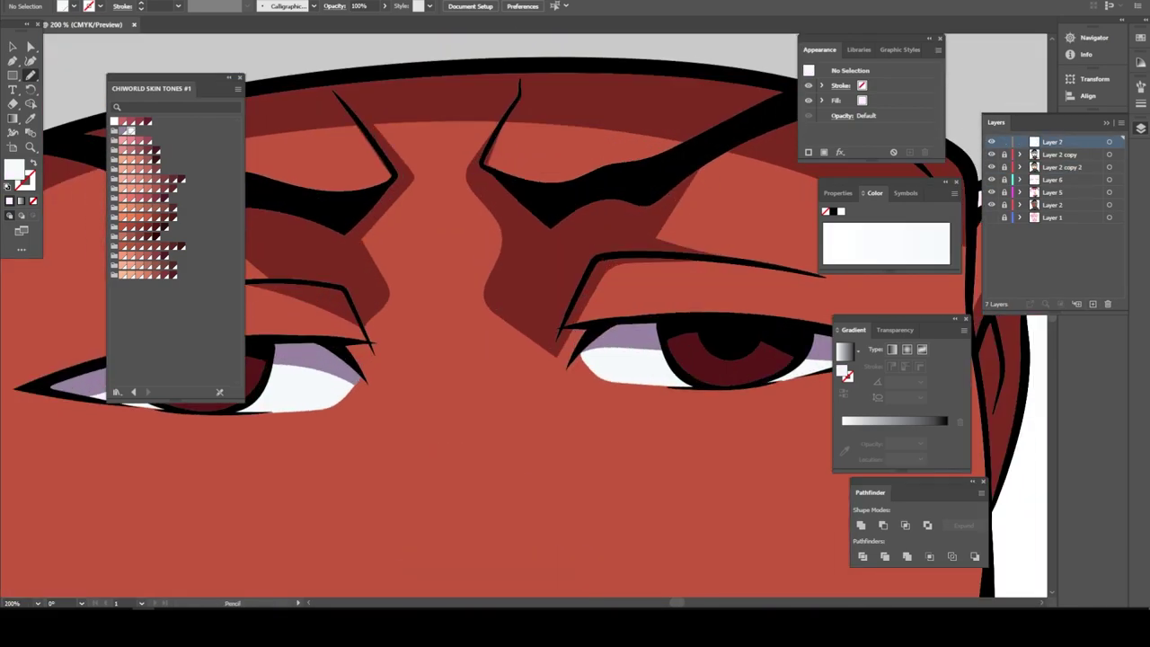
drag(683, 334, 705, 330)
scroll(359, 405, up, 2)
scroll(151, 462, up, 1)
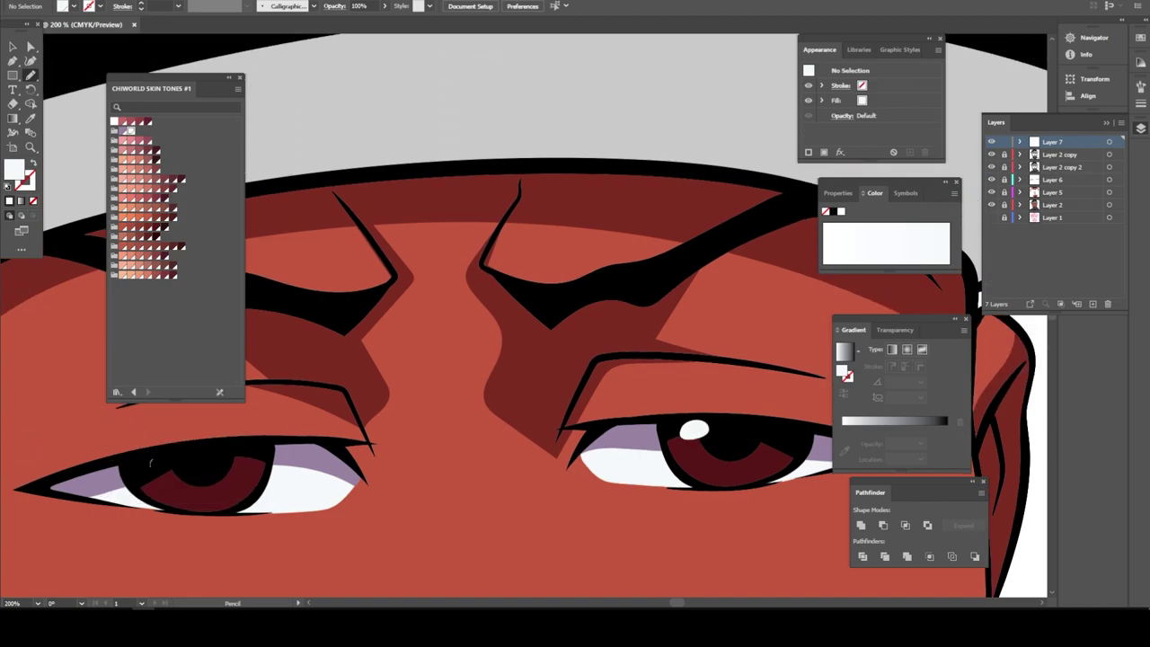
scroll(162, 463, down, 1)
scroll(162, 463, up, 3)
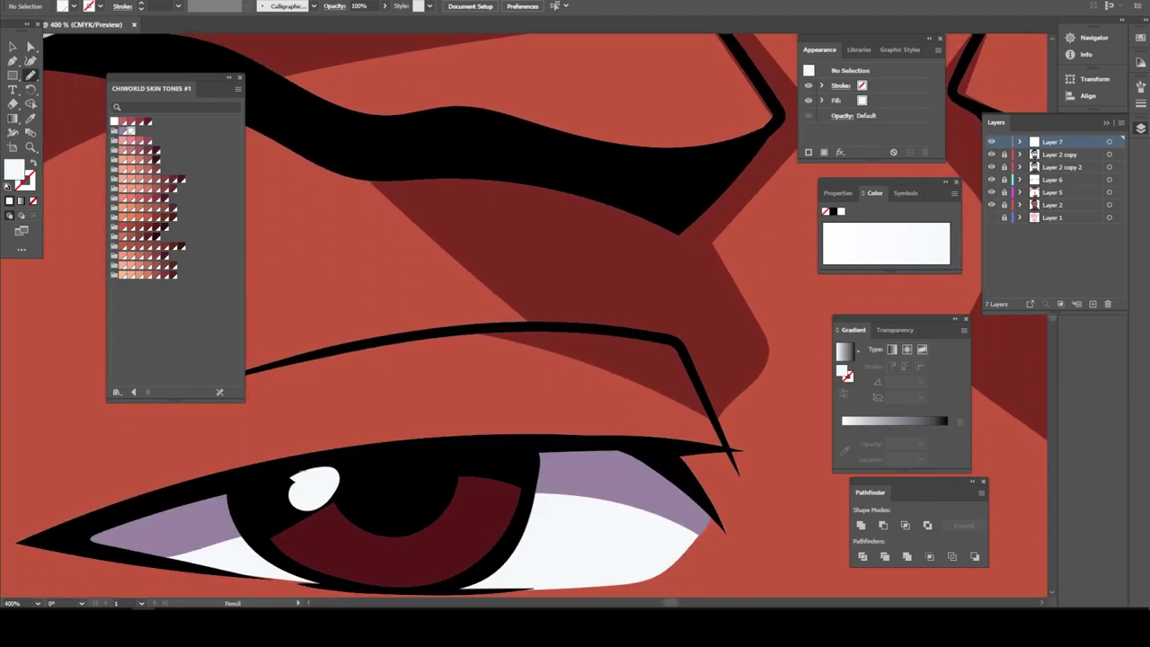
key(ctrl+0)
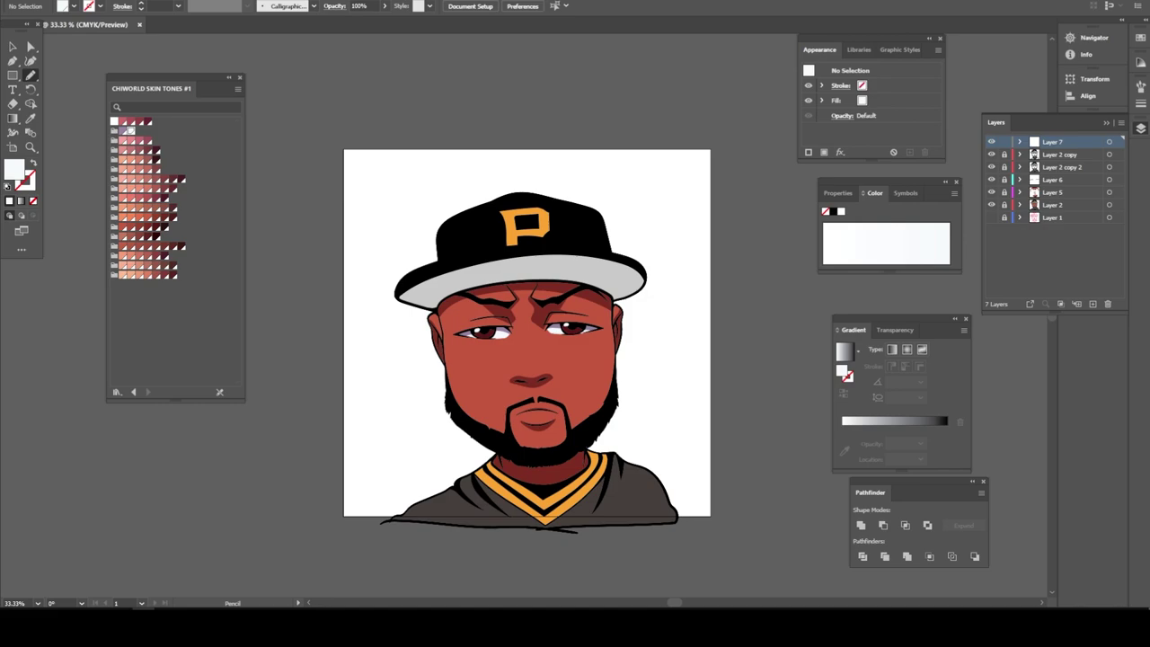
key(ctrl+equal)
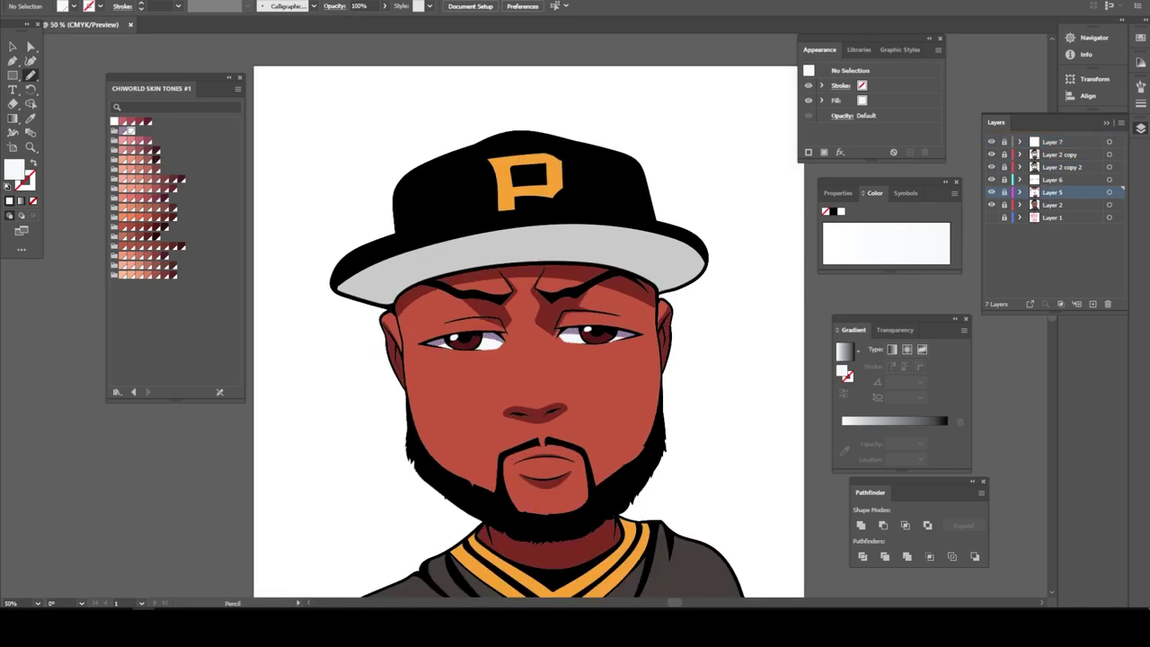
key(ctrl+equal)
Step: Draw dark reddish-brown shadows along the right temple, cheek and under the eye
key(ctrl+equal)
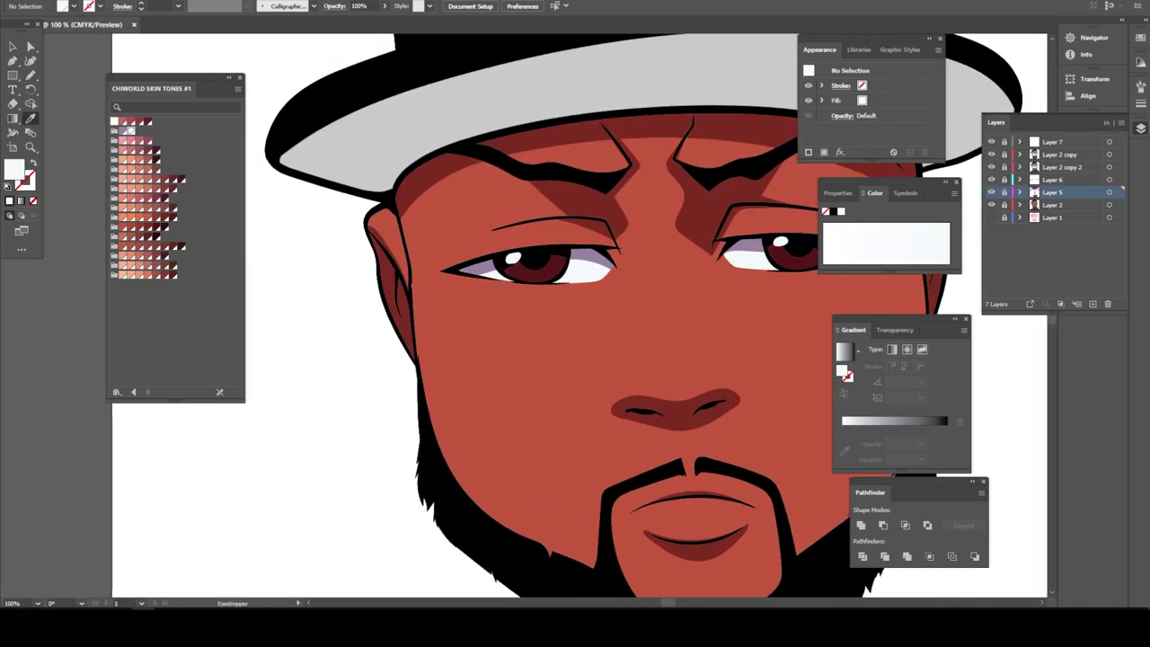
click(629, 360)
key(n)
key(ctrl+minus)
key(ctrl+equal)
key(ctrl+equal)
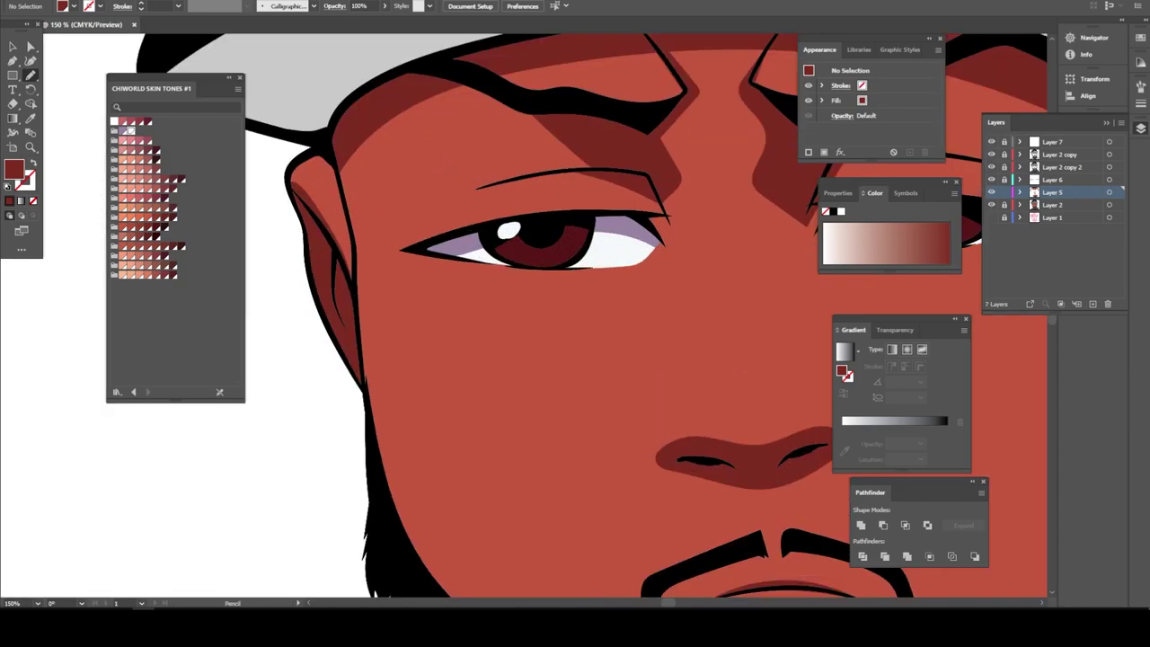
scroll(315, 99, up, 1)
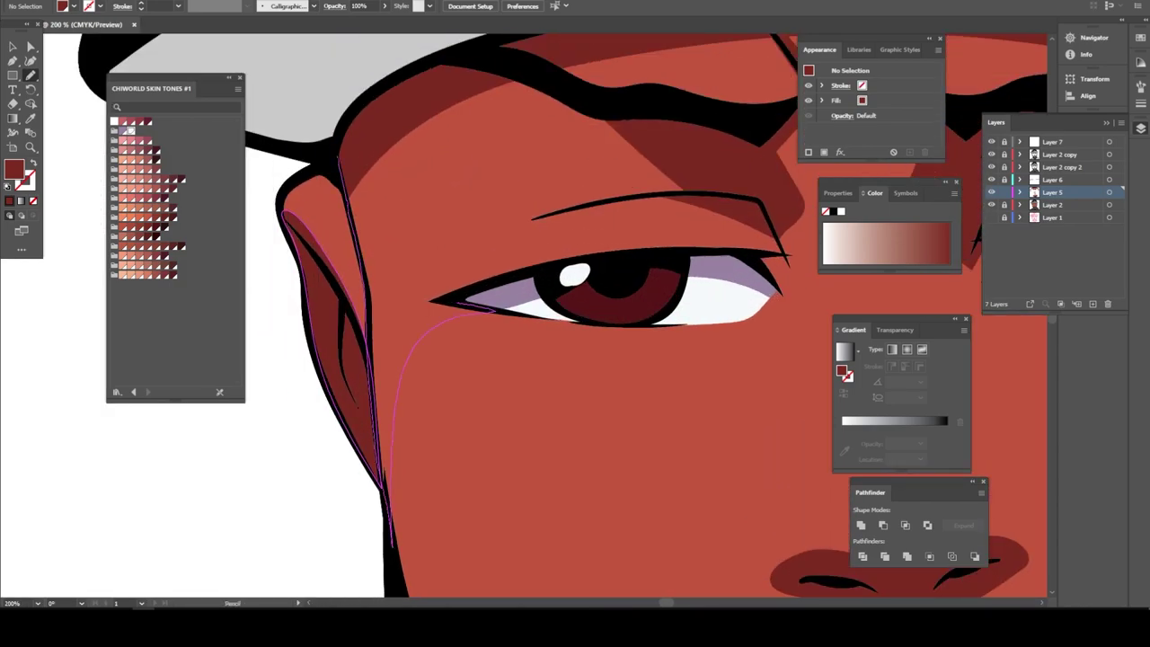
scroll(729, 476, down, 5)
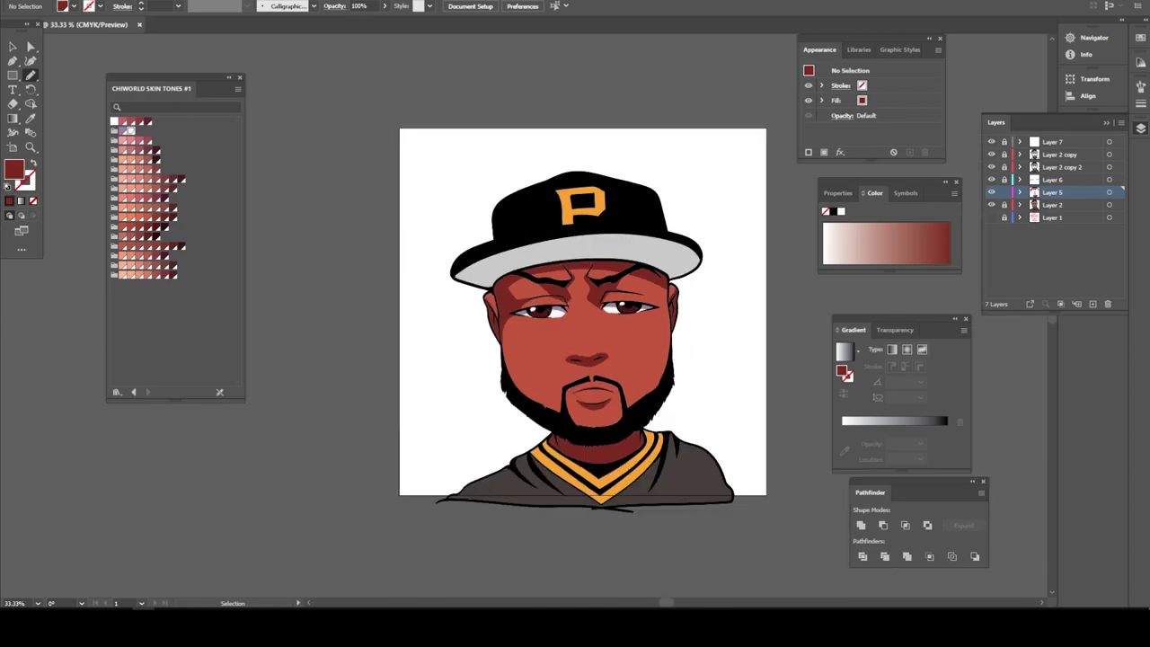
scroll(728, 476, up, 2)
scroll(728, 477, up, 4)
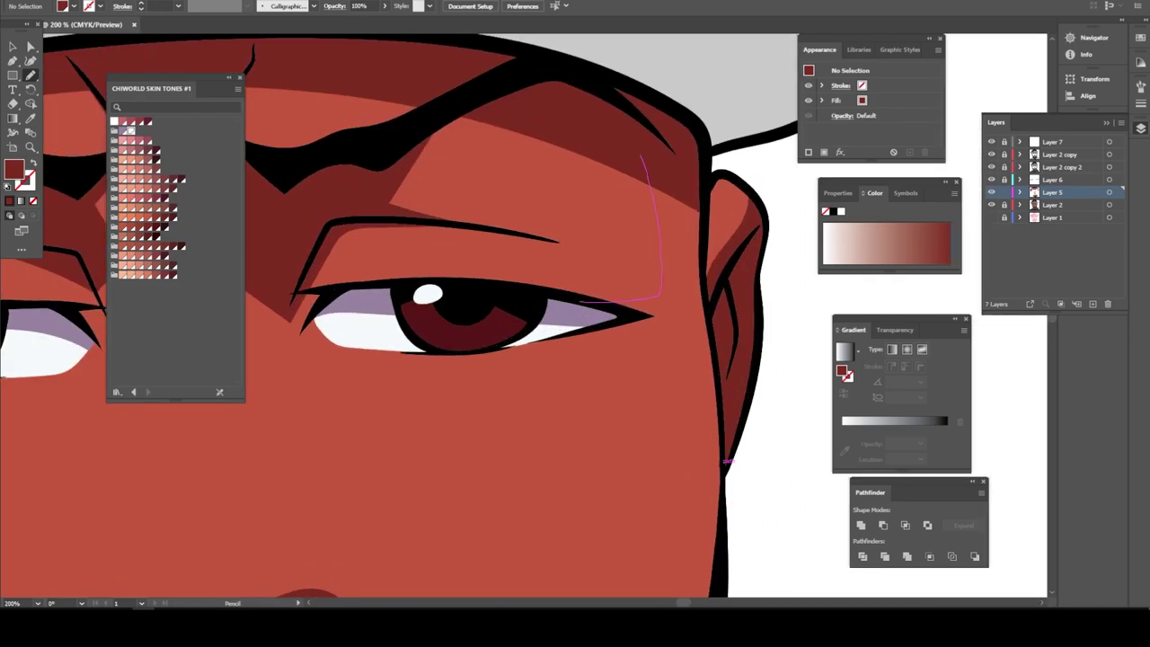
drag(726, 462, 726, 462)
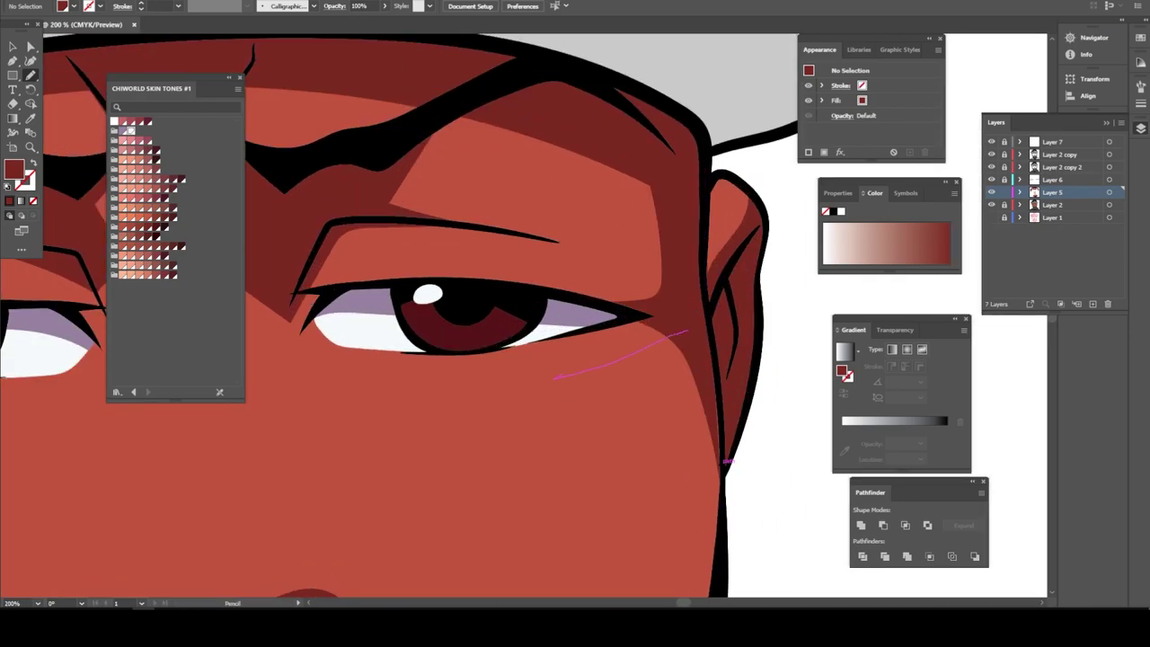
drag(629, 320, 530, 309)
scroll(726, 462, down, 5)
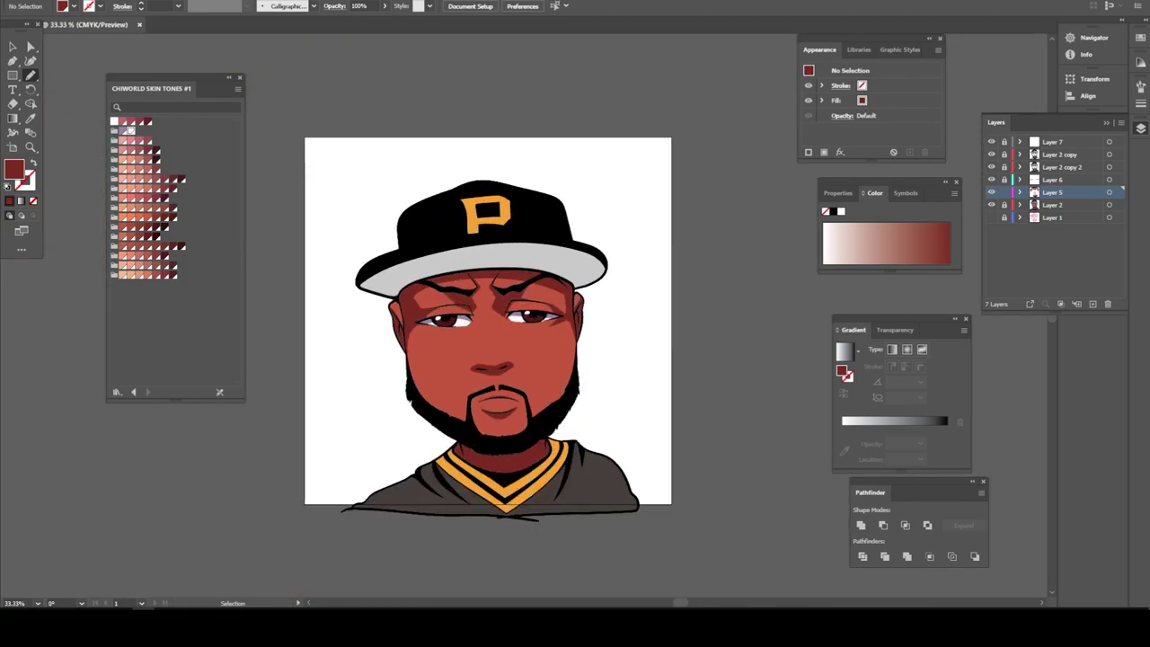
scroll(629, 503, up, 1)
scroll(618, 511, up, 1)
scroll(619, 511, up, 1)
scroll(619, 511, up, 2)
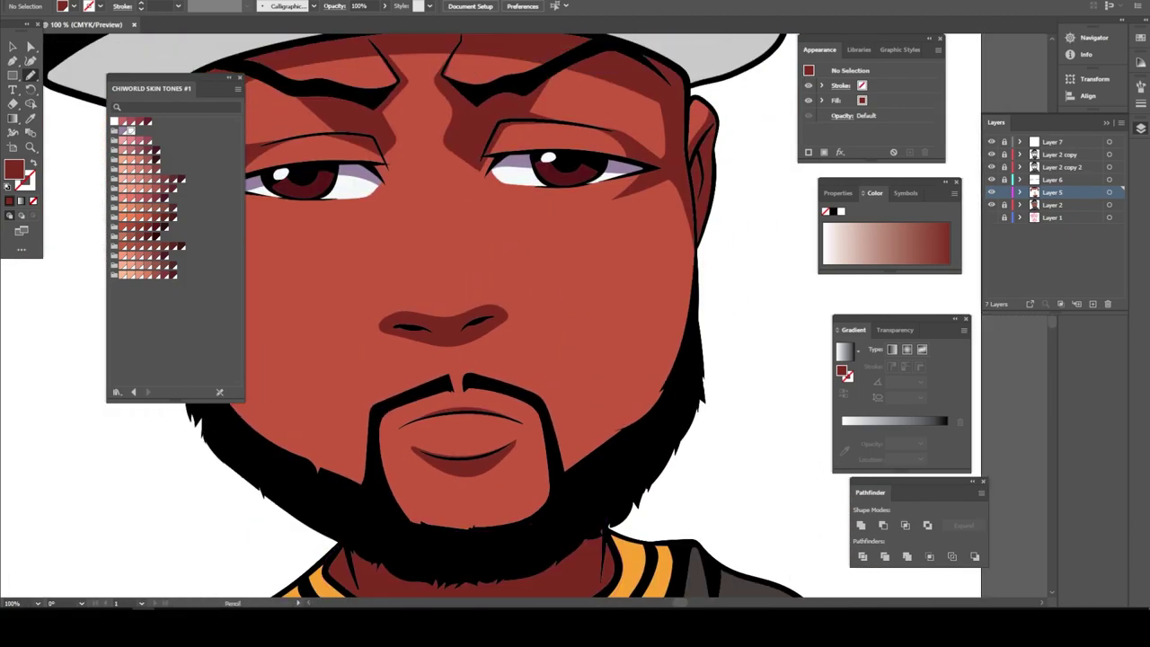
scroll(540, 509, down, 1)
scroll(620, 519, up, 3)
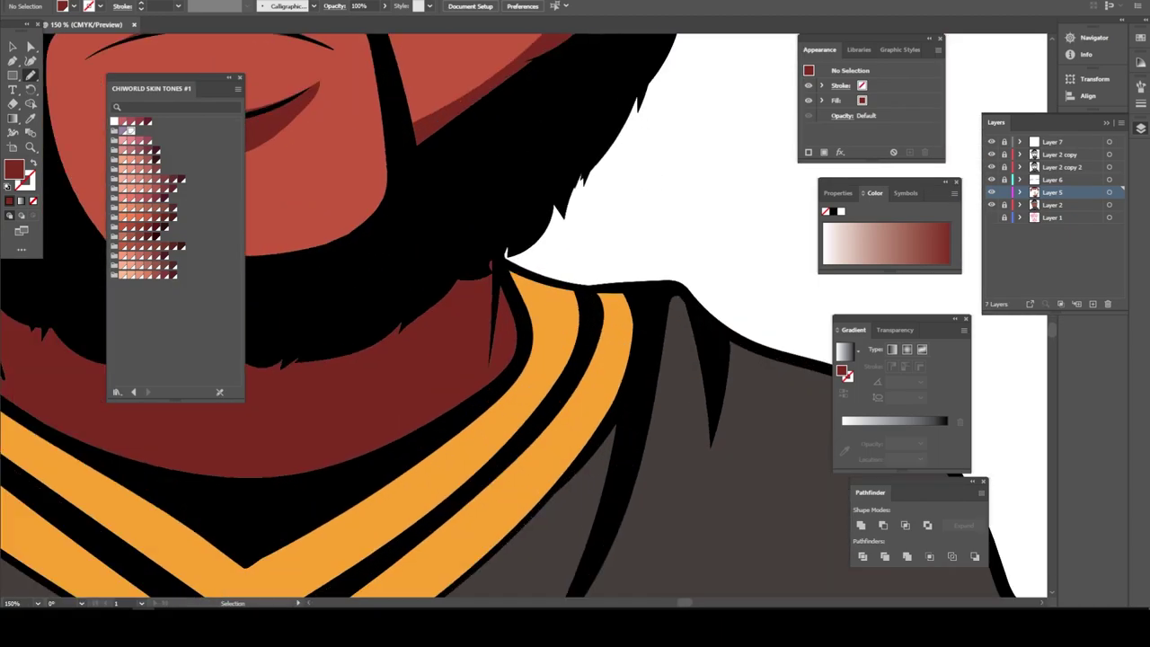
scroll(620, 520, up, 1)
Step: Set a darker brown fill and trace shadow outlines along the neck and collar stripe
double_click(13, 169)
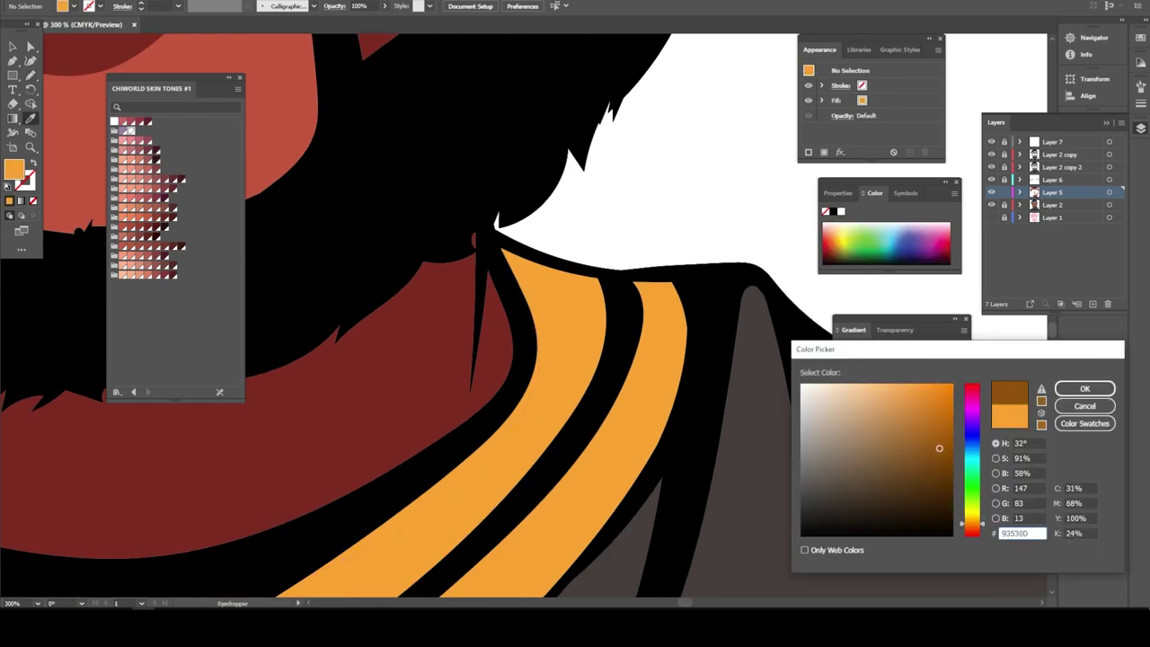
click(1082, 387)
key(n)
drag(627, 277, 687, 276)
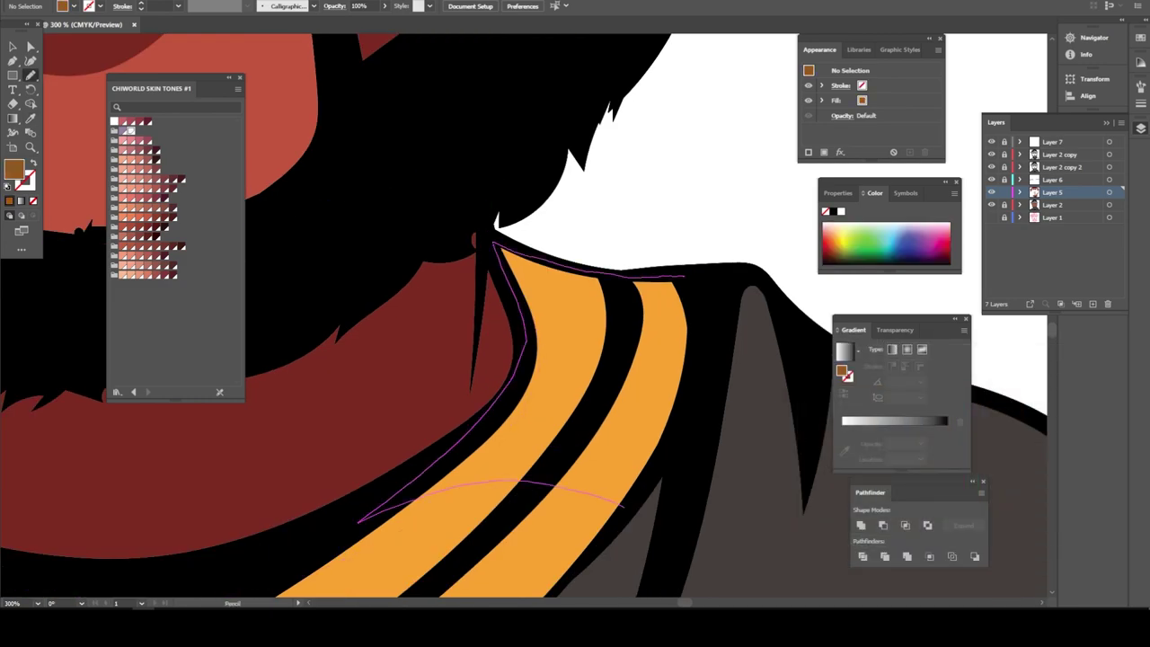
drag(512, 378, 556, 484)
Step: Create Layer 8 and draw a brown shadow over the left collar stripes
click(1066, 167)
click(1093, 304)
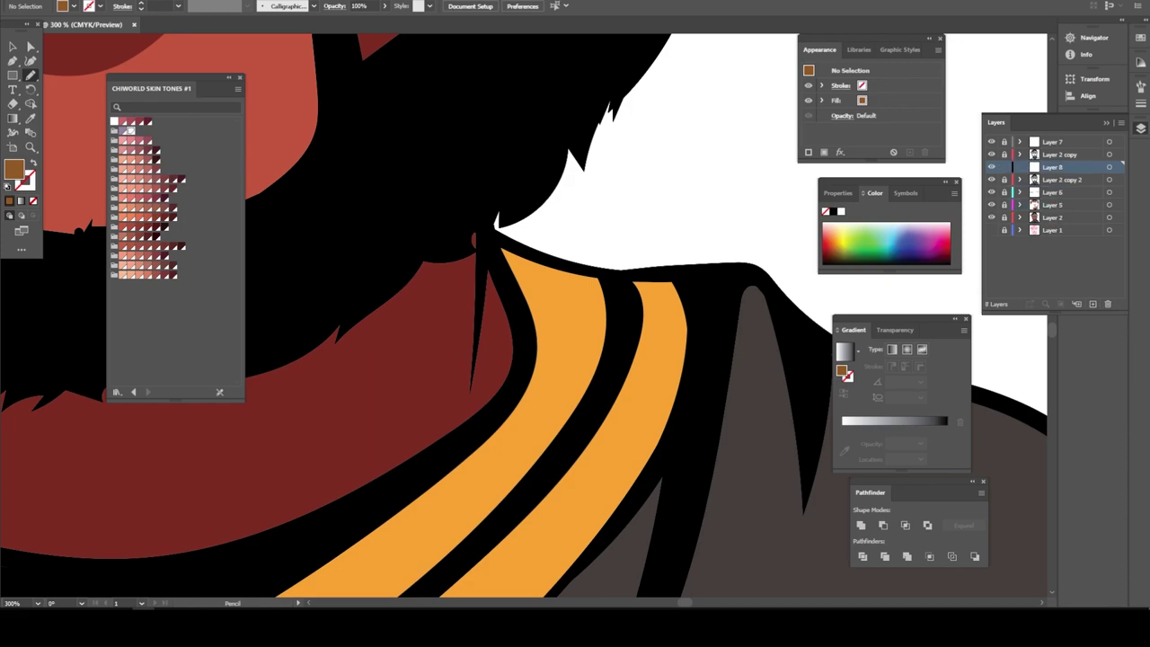
scroll(575, 324, down, 2)
scroll(575, 323, down, 2)
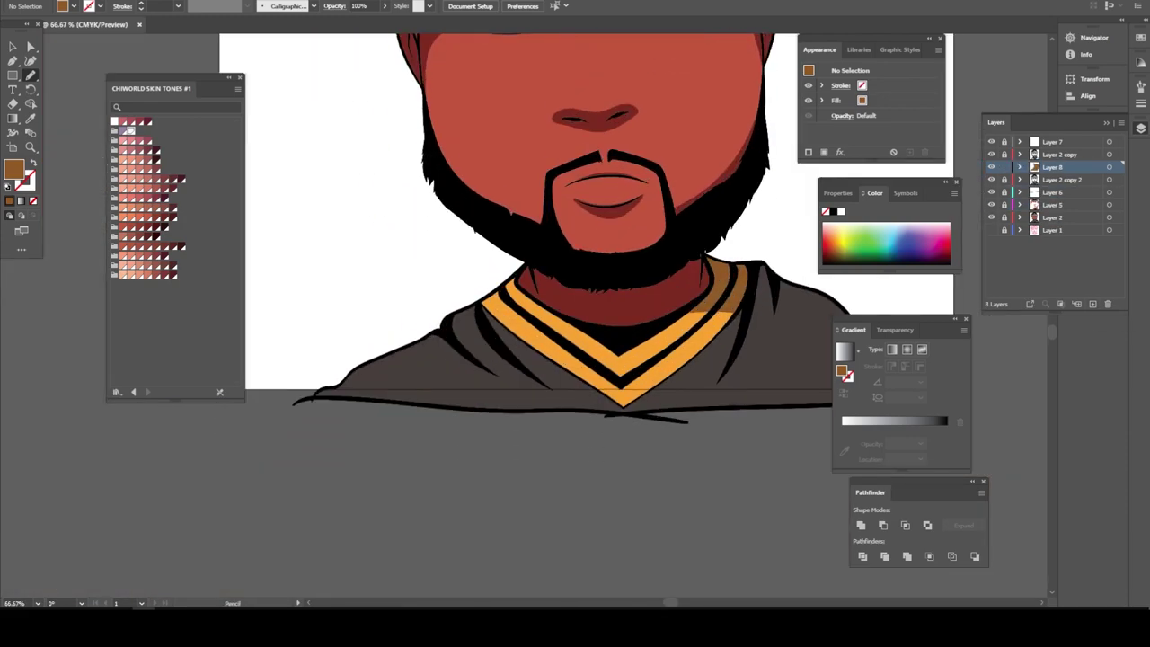
scroll(449, 324, up, 5)
drag(620, 266, 640, 257)
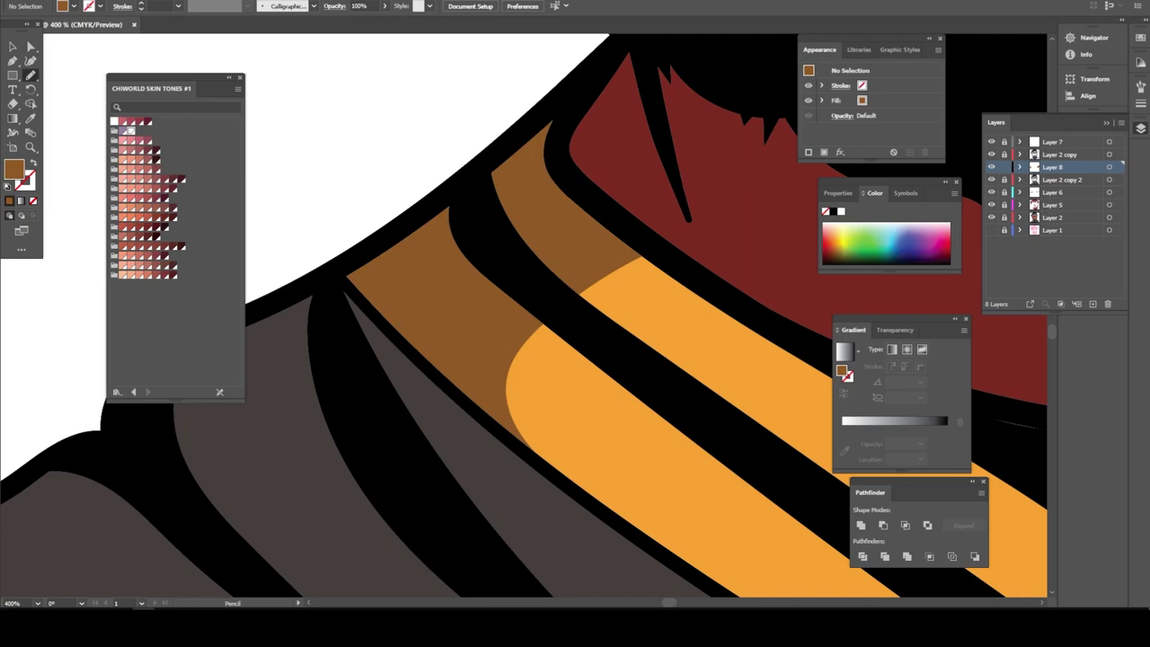
scroll(575, 324, down, 5)
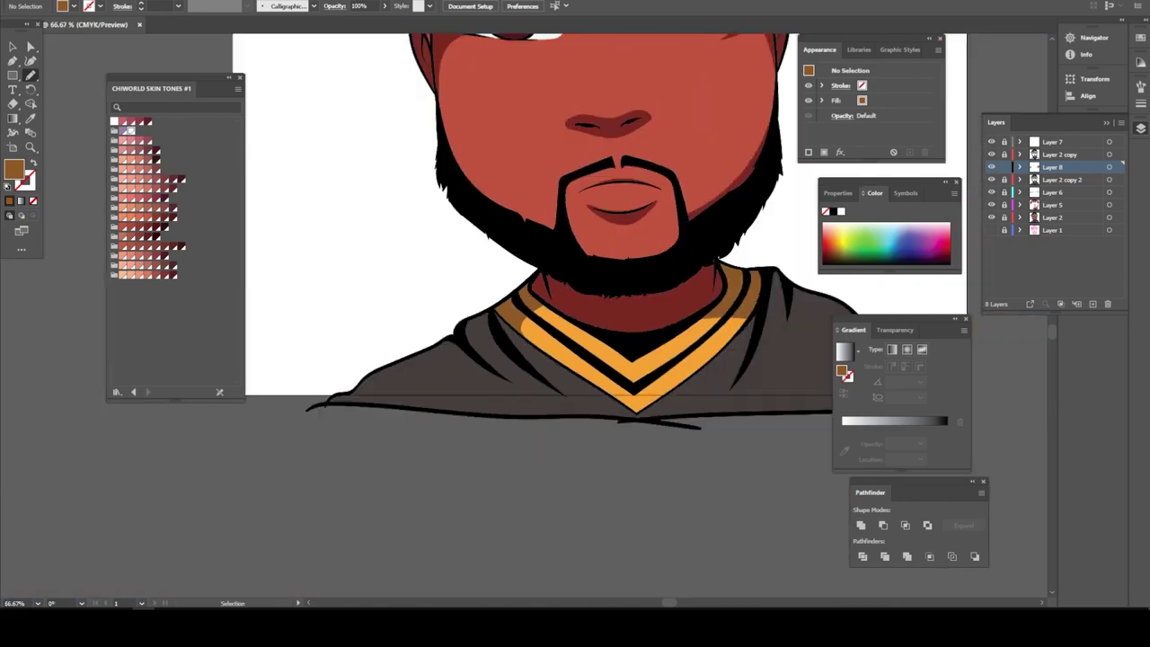
scroll(575, 323, down, 2)
scroll(575, 323, up, 1)
scroll(459, 81, up, 2)
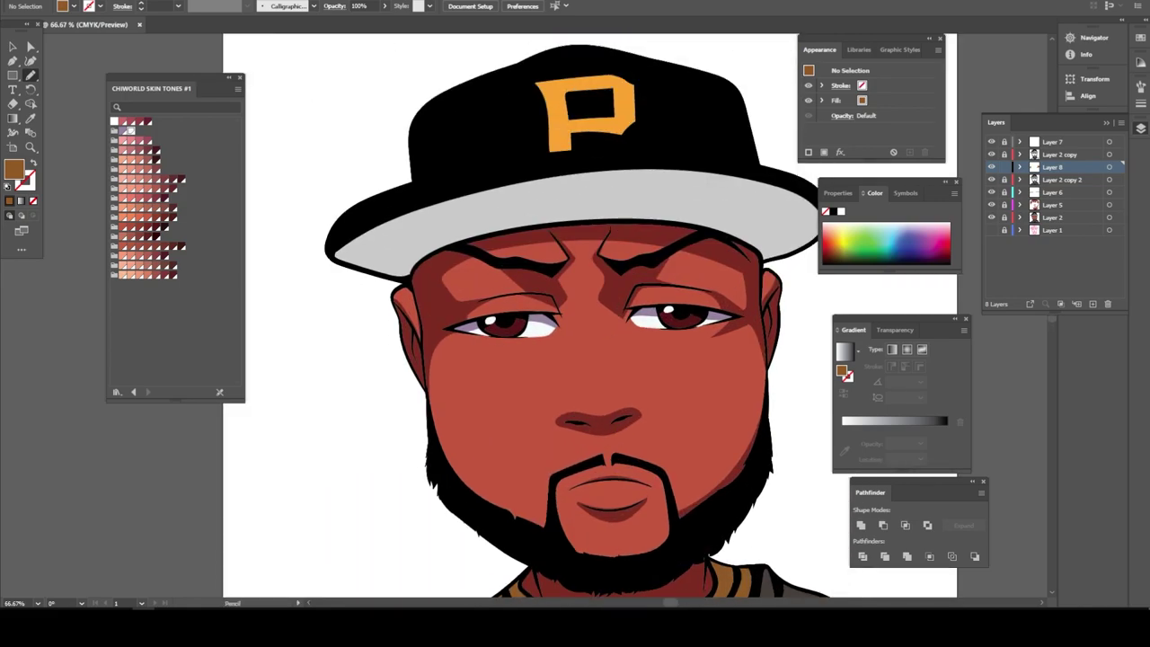
scroll(458, 81, up, 1)
Step: Sample the cap brim's light grey and change the fill to hex 999999
key(i)
click(539, 233)
double_click(13, 169)
text(999999)
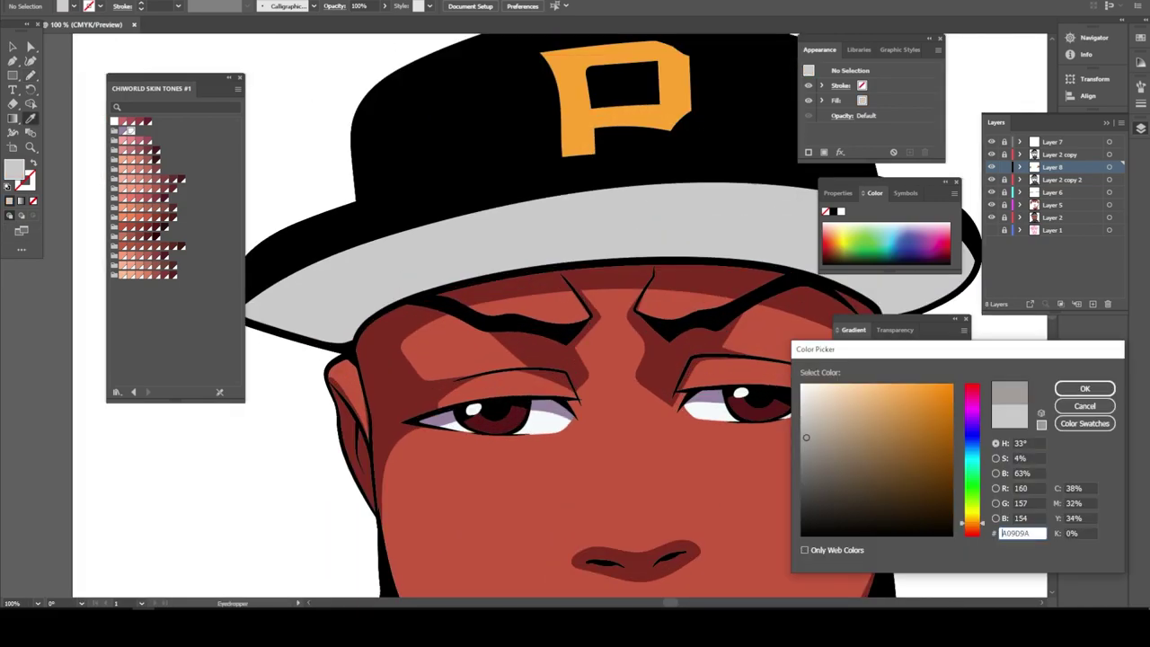
key(Return)
Step: Draw a darker grey shading shape along the lower edge of the cap brim
key(n)
scroll(103, 207, up, 1)
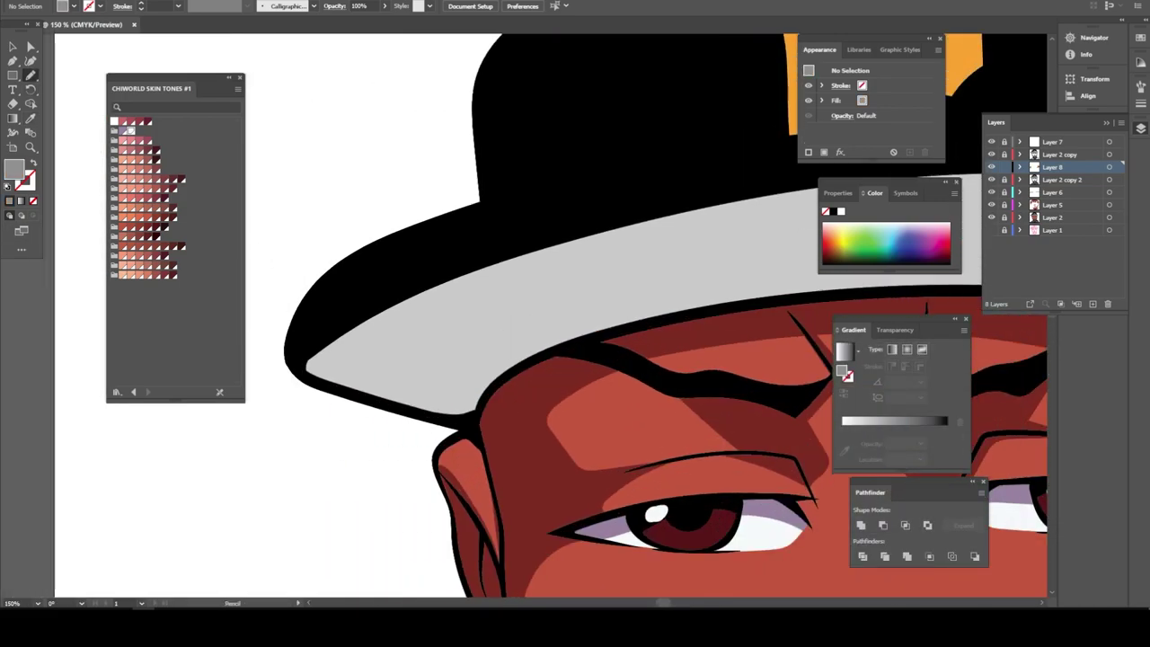
scroll(103, 207, up, 1)
drag(800, 350, 310, 404)
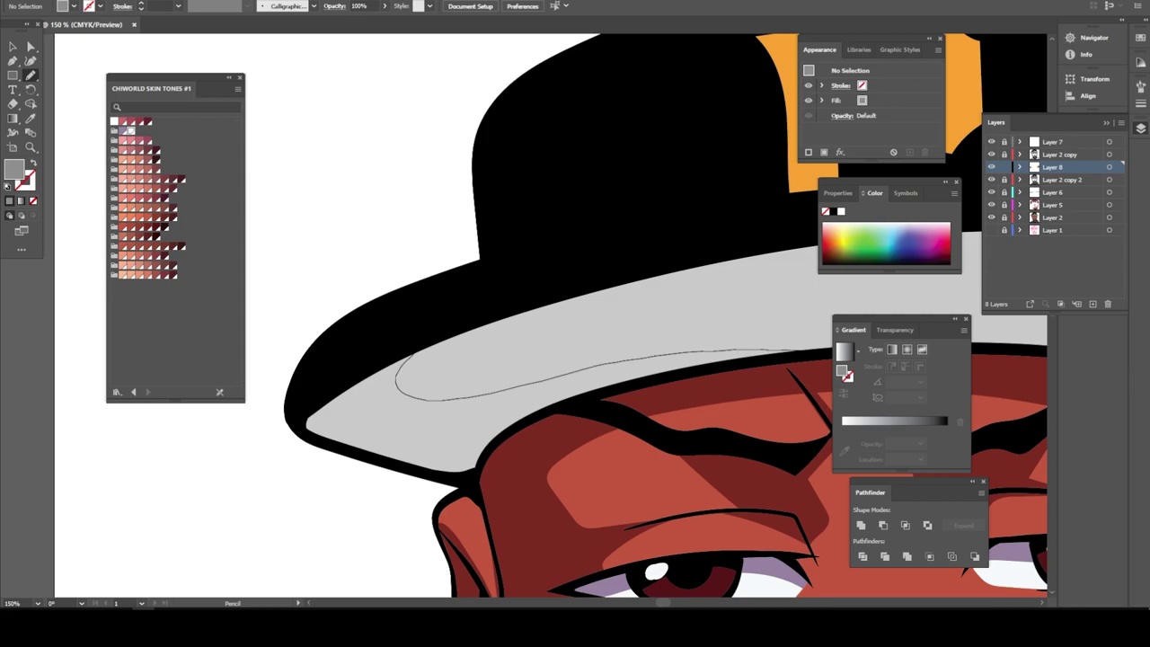
scroll(310, 404, down, 2)
scroll(296, 368, up, 1)
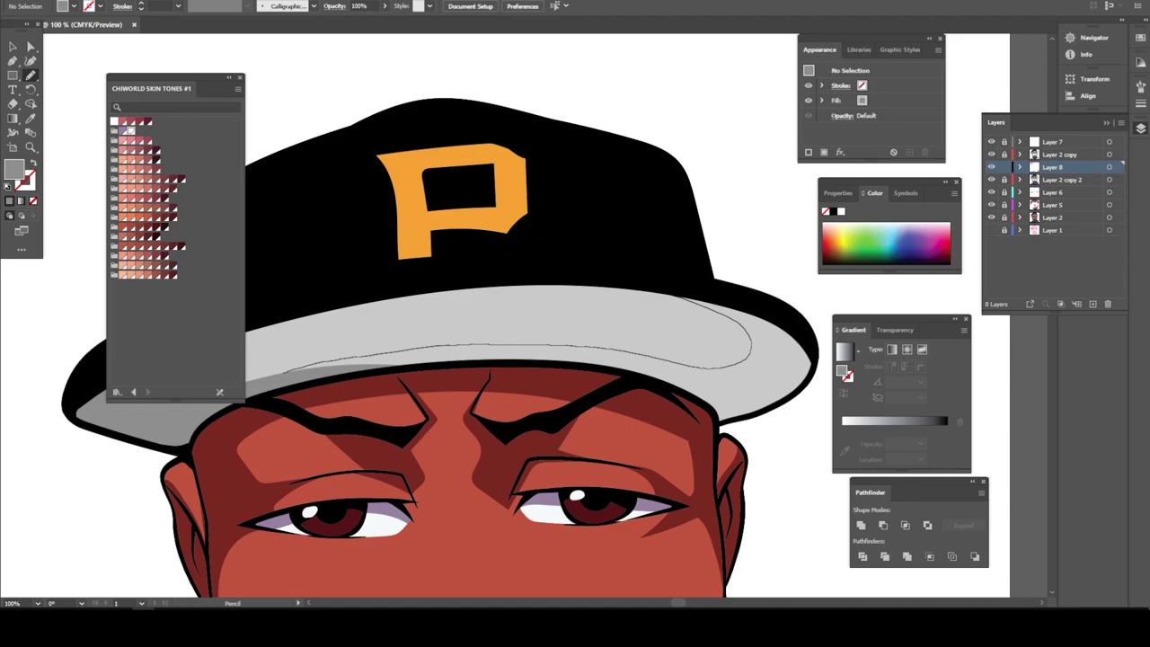
scroll(535, 315, down, 4)
scroll(535, 314, up, 2)
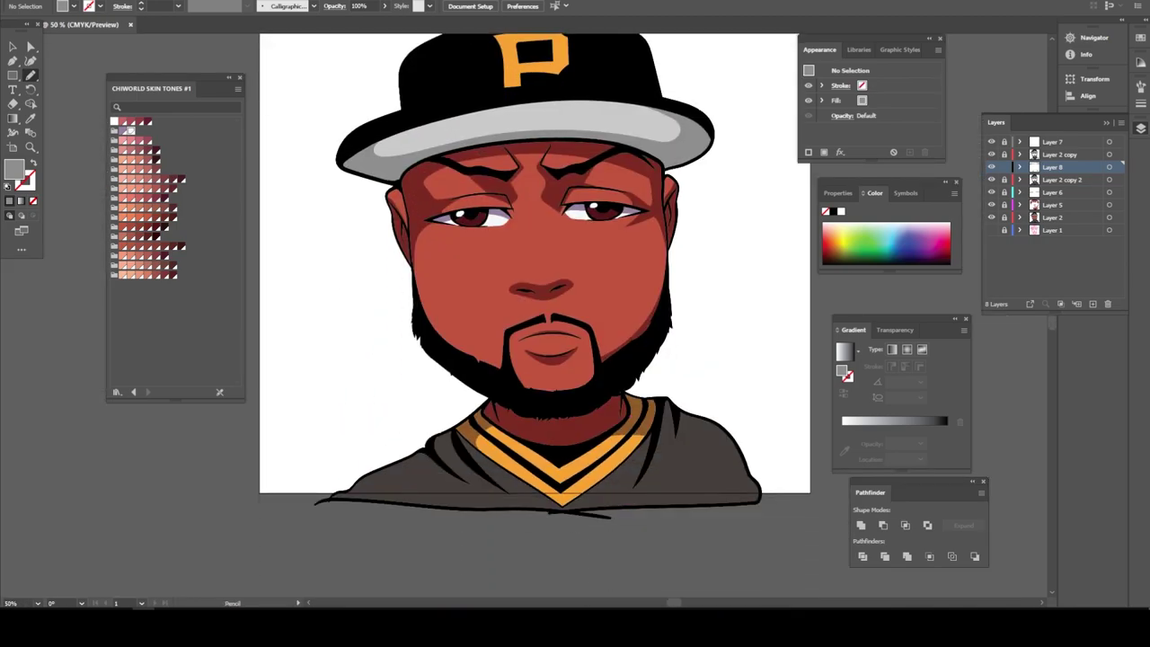
scroll(376, 487, up, 1)
scroll(375, 486, up, 1)
double_click(15, 169)
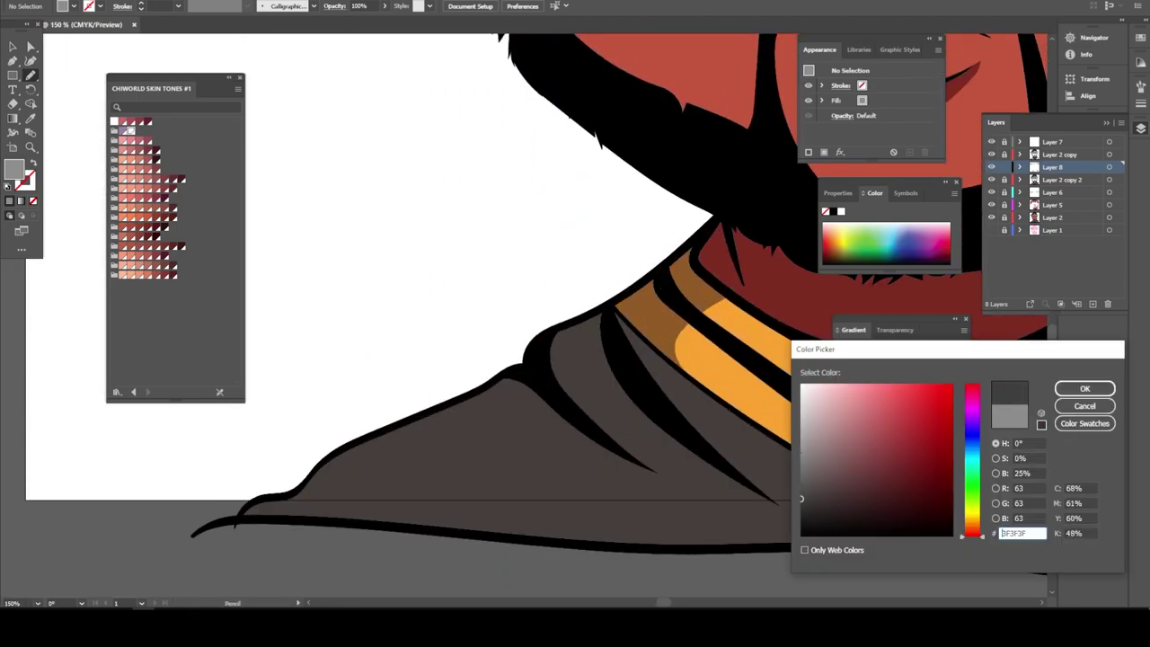
click(807, 508)
click(1085, 388)
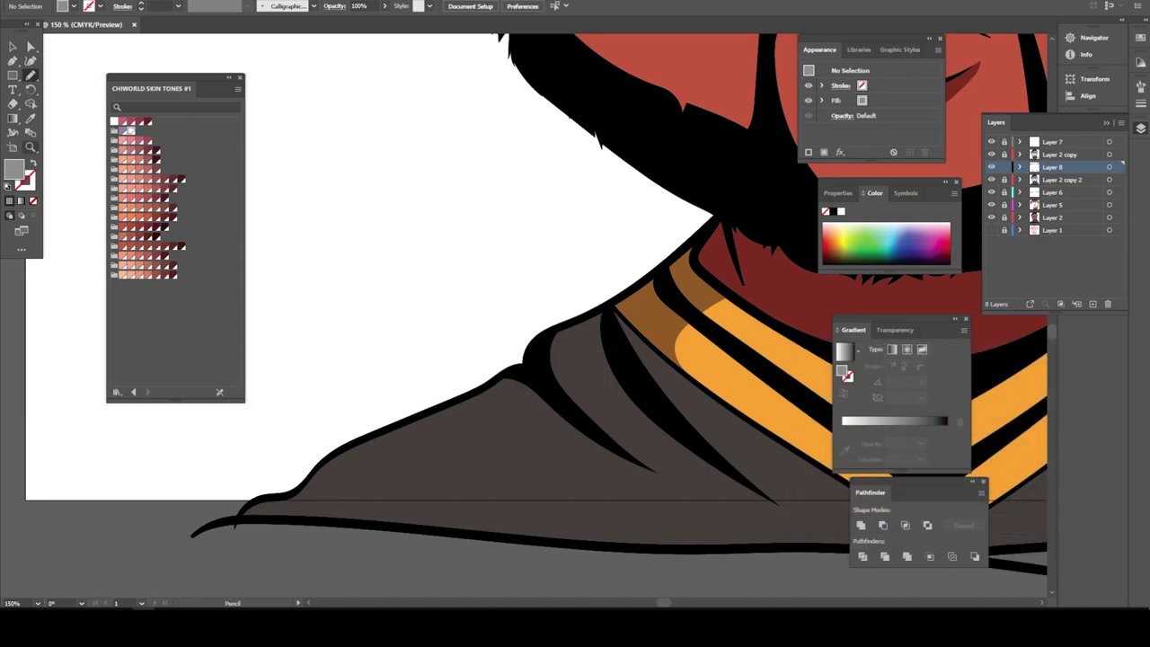
key(i)
double_click(14, 169)
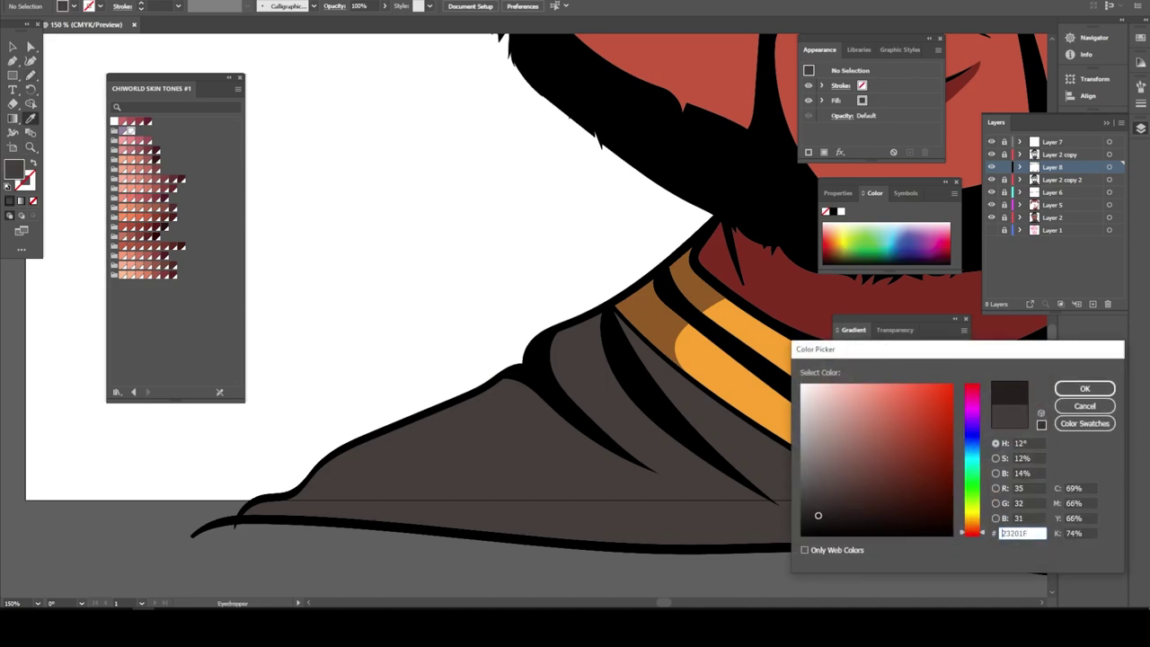
key(Return)
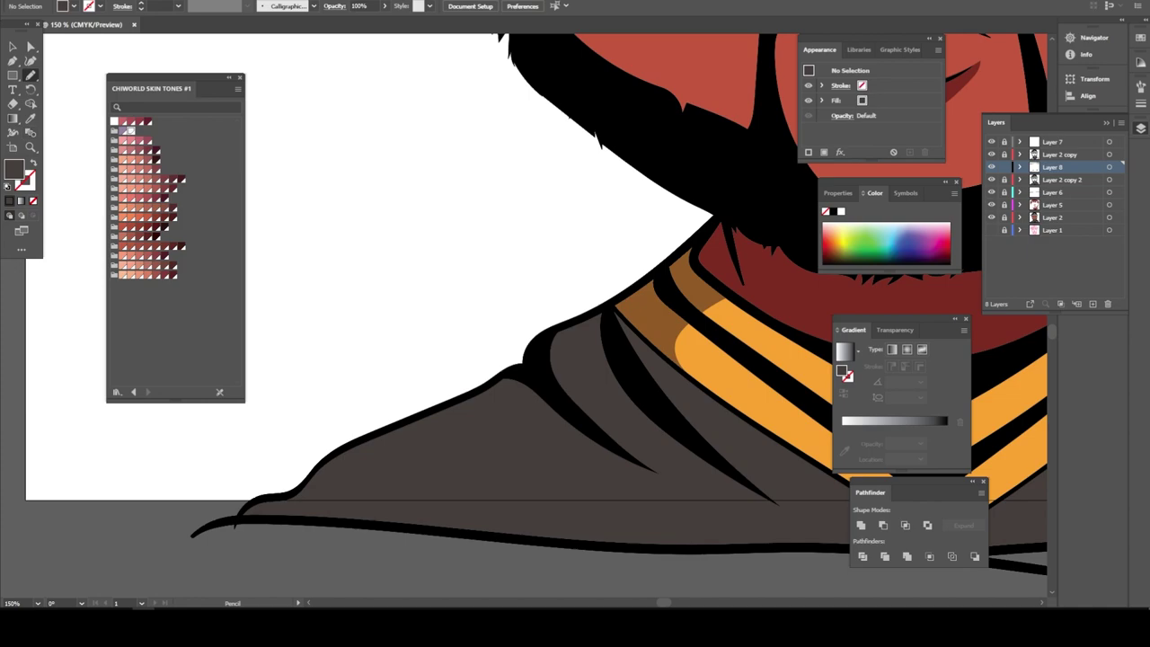
double_click(14, 169)
click(817, 517)
click(1088, 389)
drag(499, 422, 346, 495)
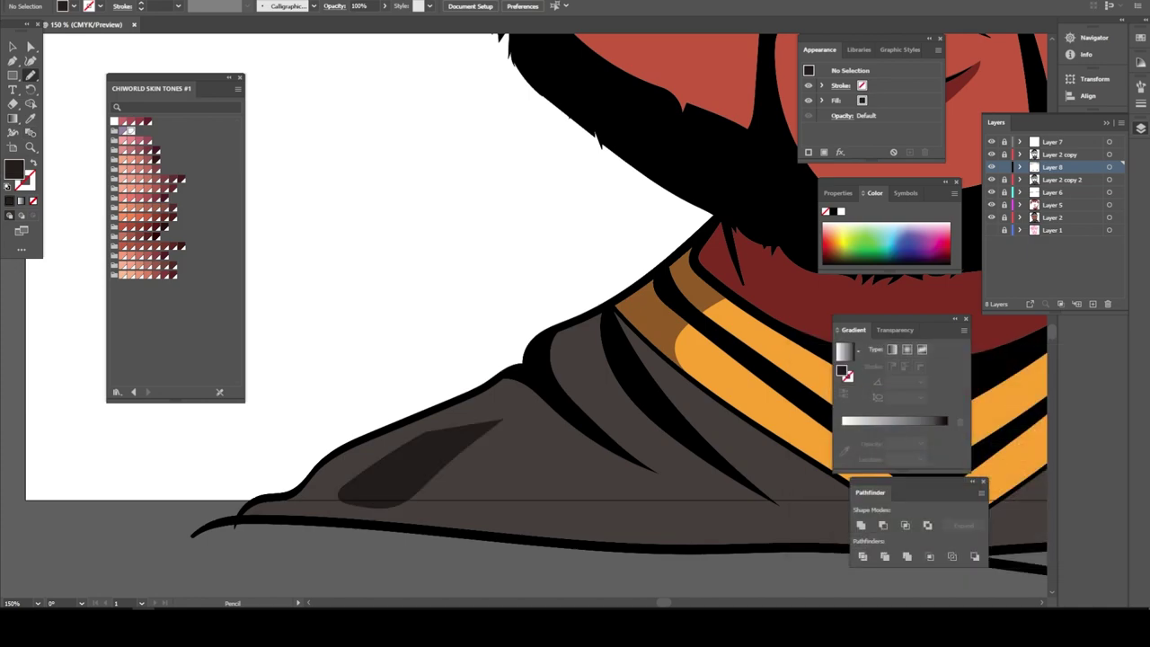
scroll(511, 526, down, 5)
scroll(510, 525, up, 6)
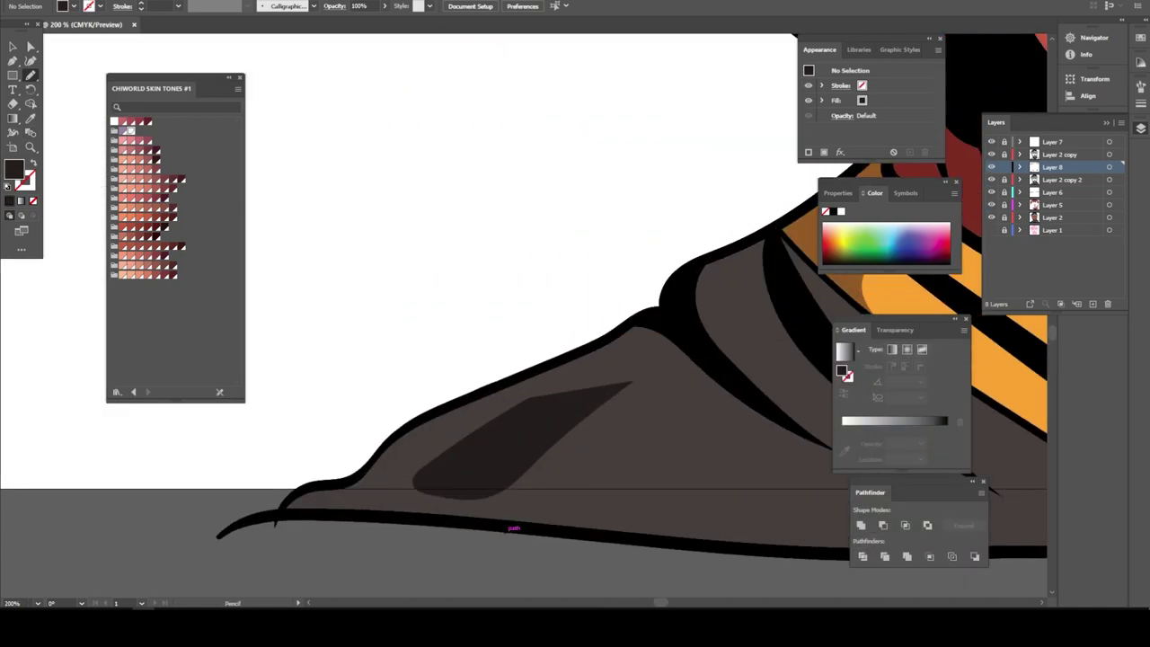
scroll(514, 528, down, 5)
scroll(692, 531, up, 5)
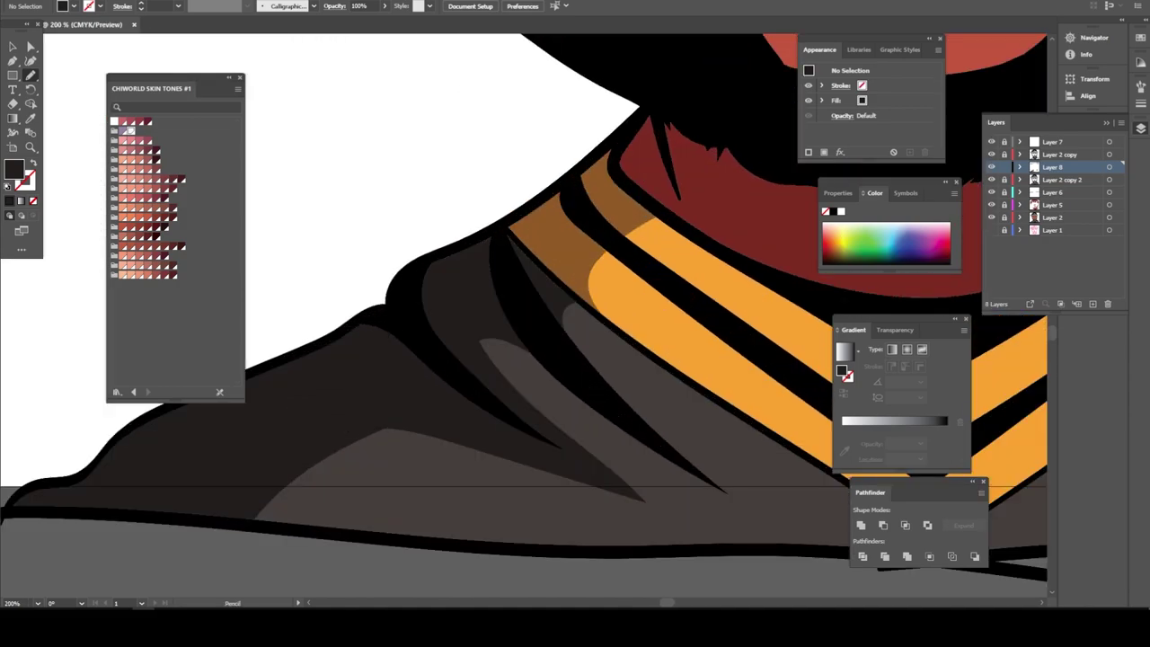
scroll(514, 528, down, 5)
scroll(514, 527, up, 5)
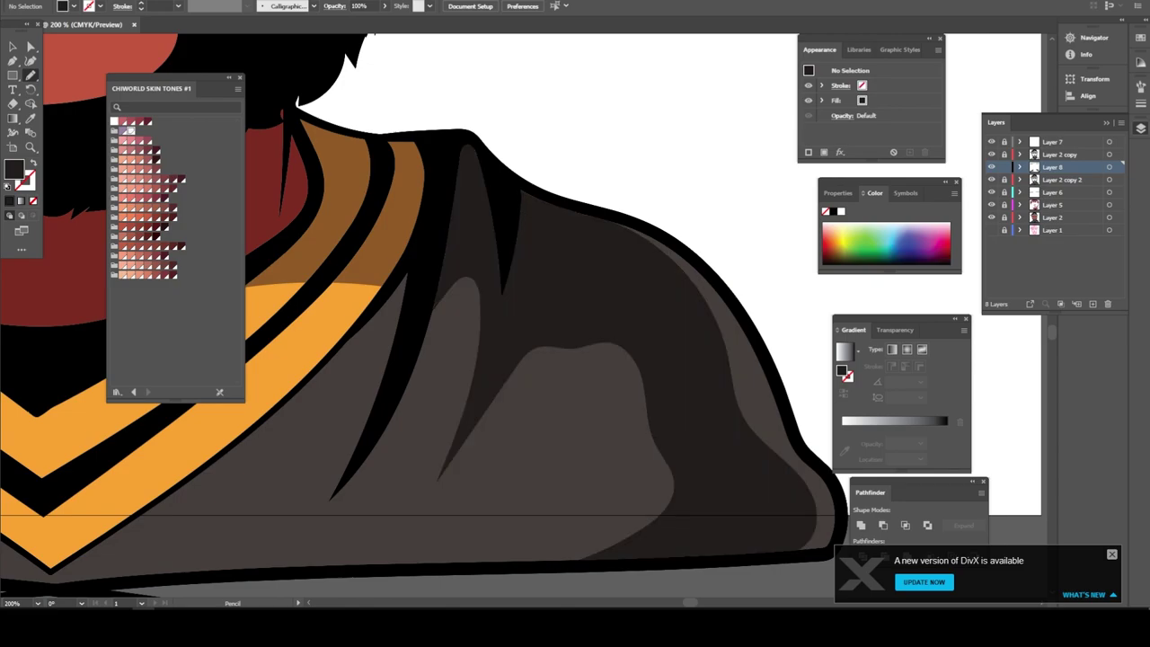
scroll(514, 528, down, 5)
scroll(514, 527, up, 5)
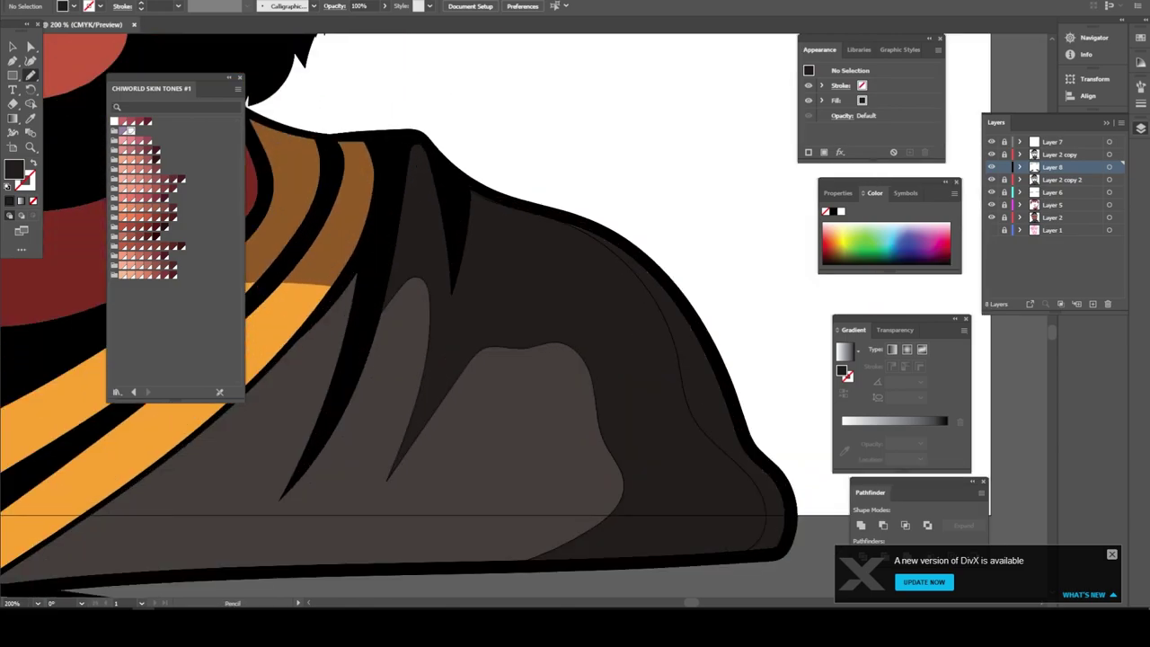
scroll(514, 527, down, 6)
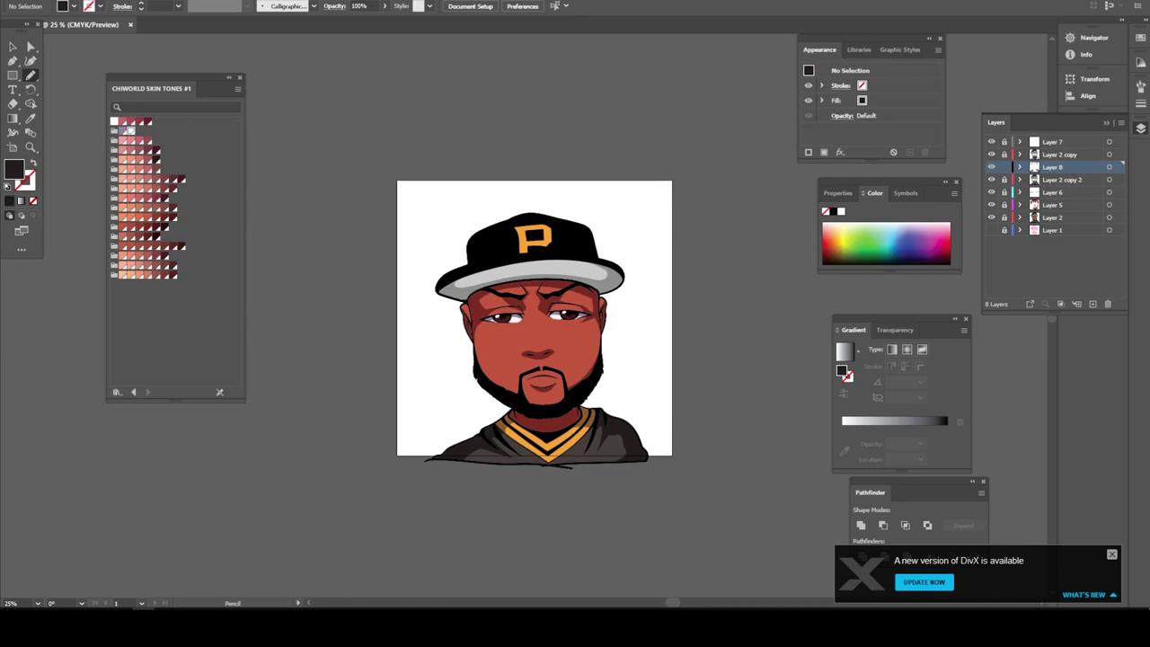
Step: Add a new Layer 9 for the mouth and check the current fill colour
key(ctrl+equal)
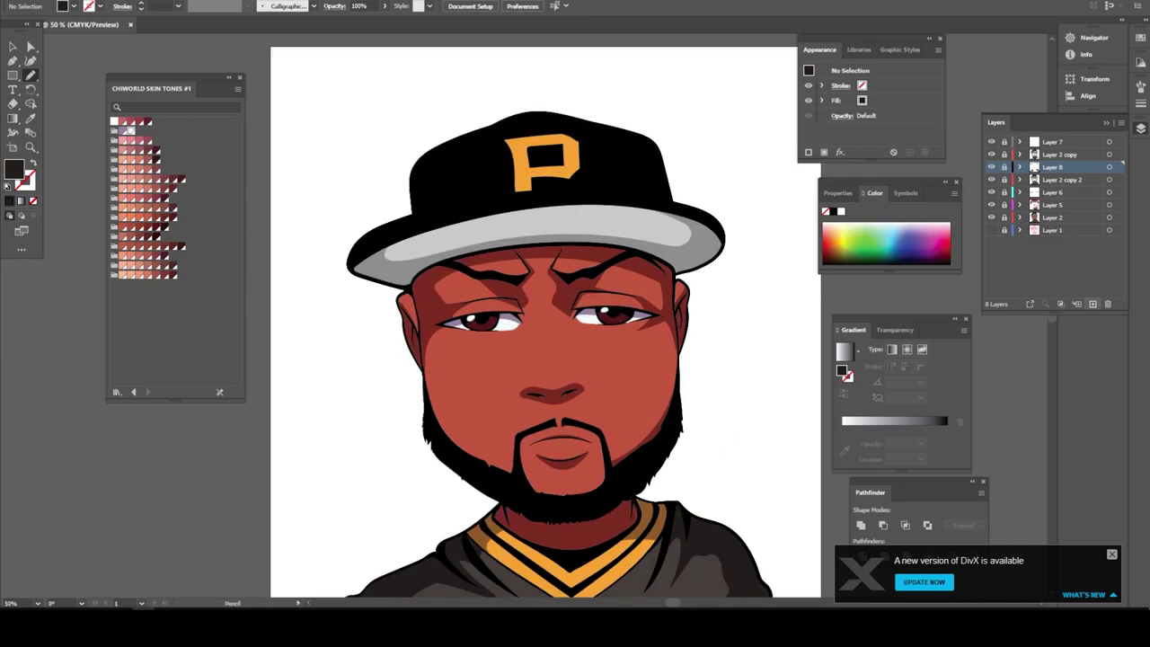
click(1093, 304)
double_click(14, 169)
click(1085, 389)
scroll(575, 507, up, 3)
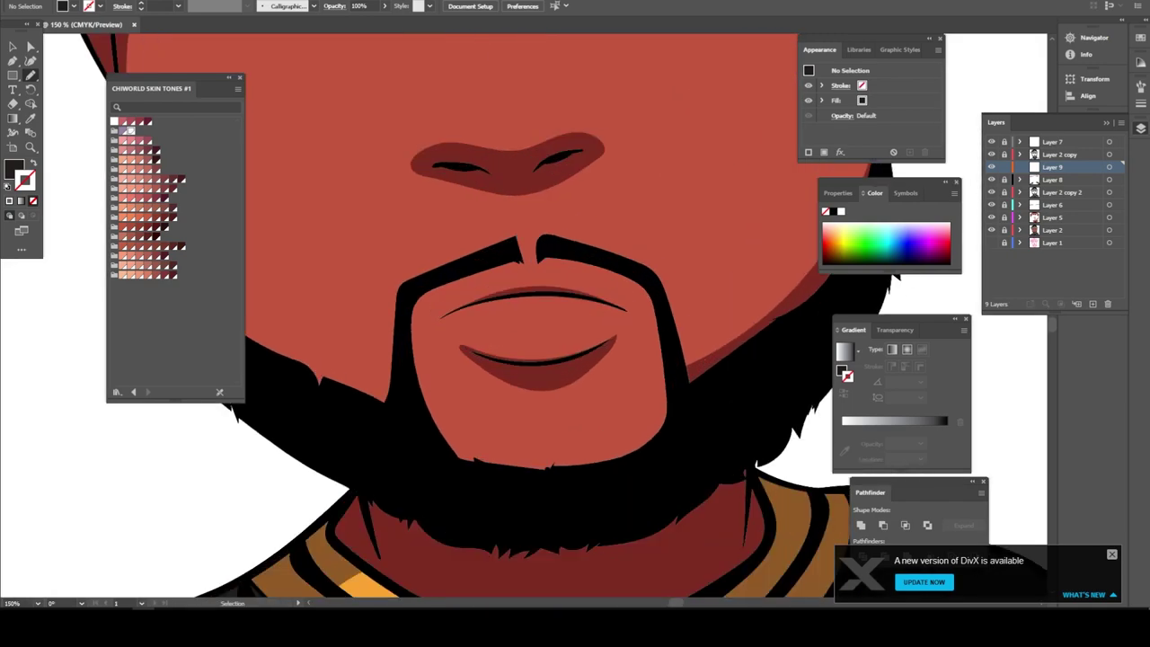
scroll(526, 339, up, 3)
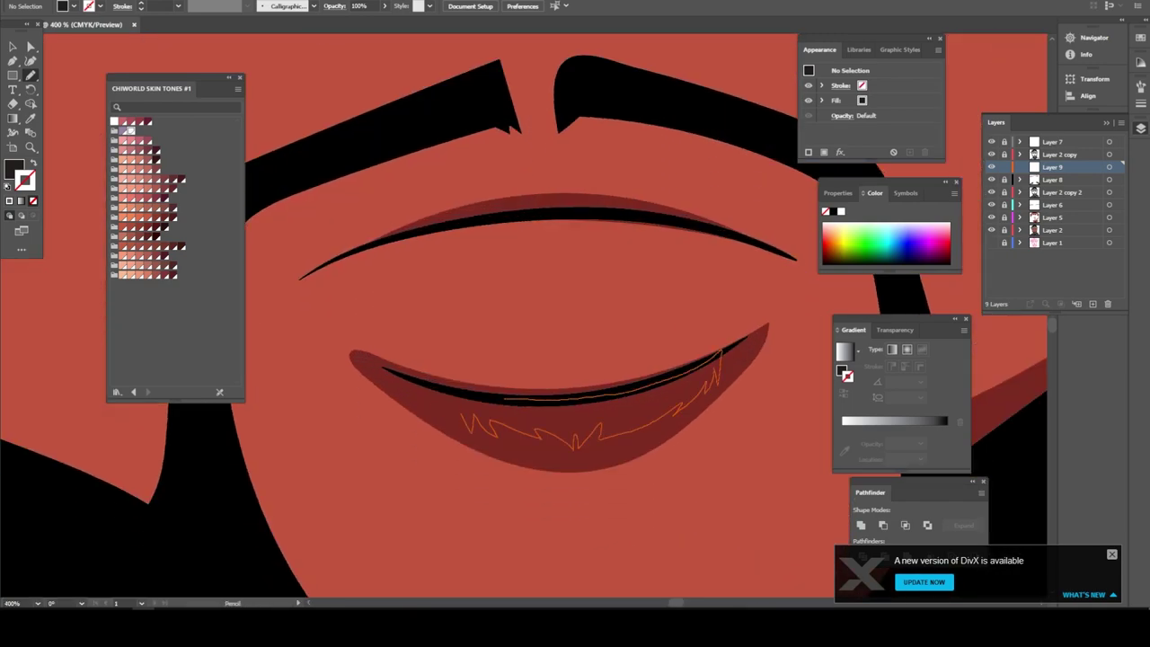
Step: Fill the mouth shape black with the Eyedropper, then fit the artboard and deselect
key(ctrl+minus)
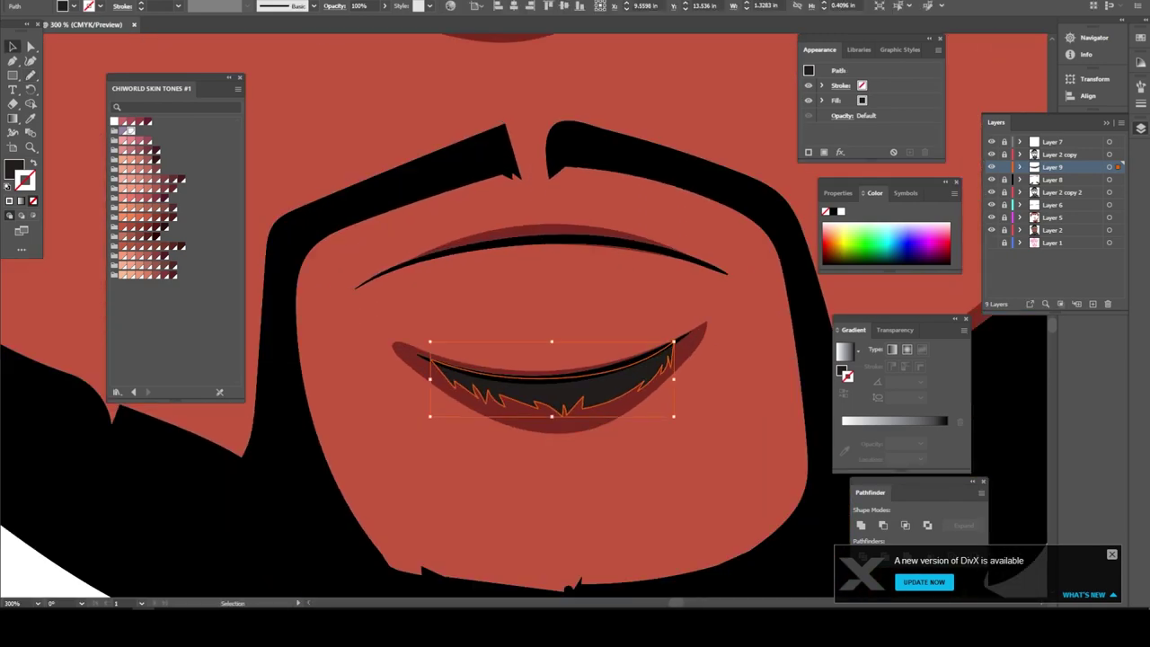
key(i)
key(v)
key(ctrl+0)
key(ctrl+shift+a)
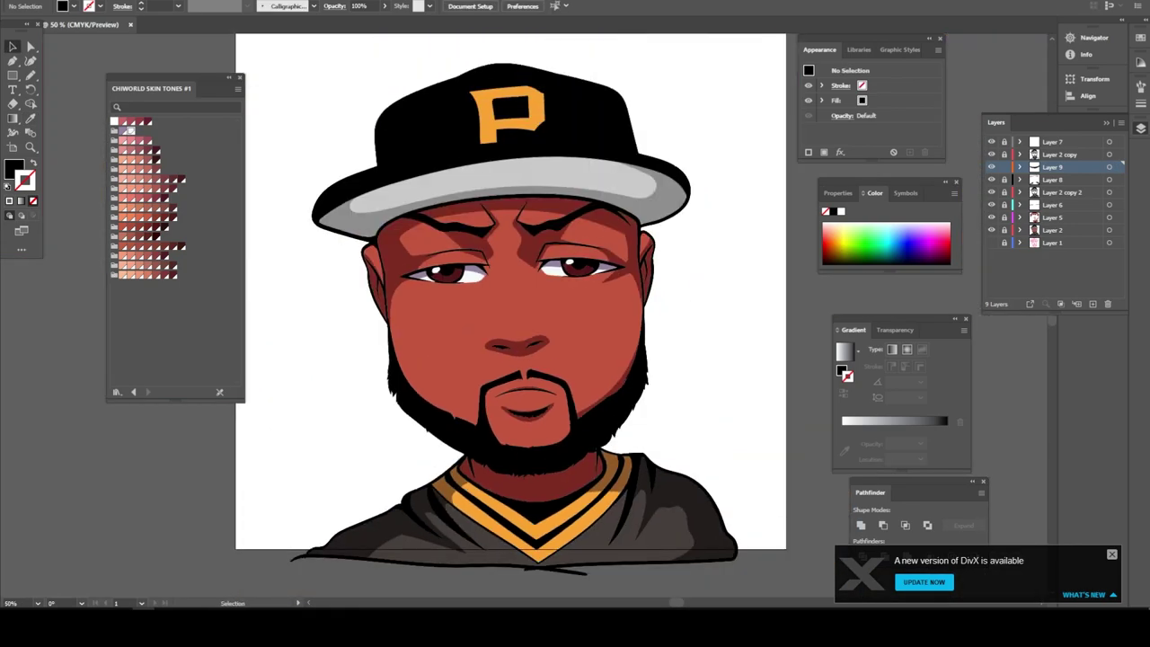
Step: Add a layer above the bottom layer and set the fill to orange #F2922A
click(1052, 242)
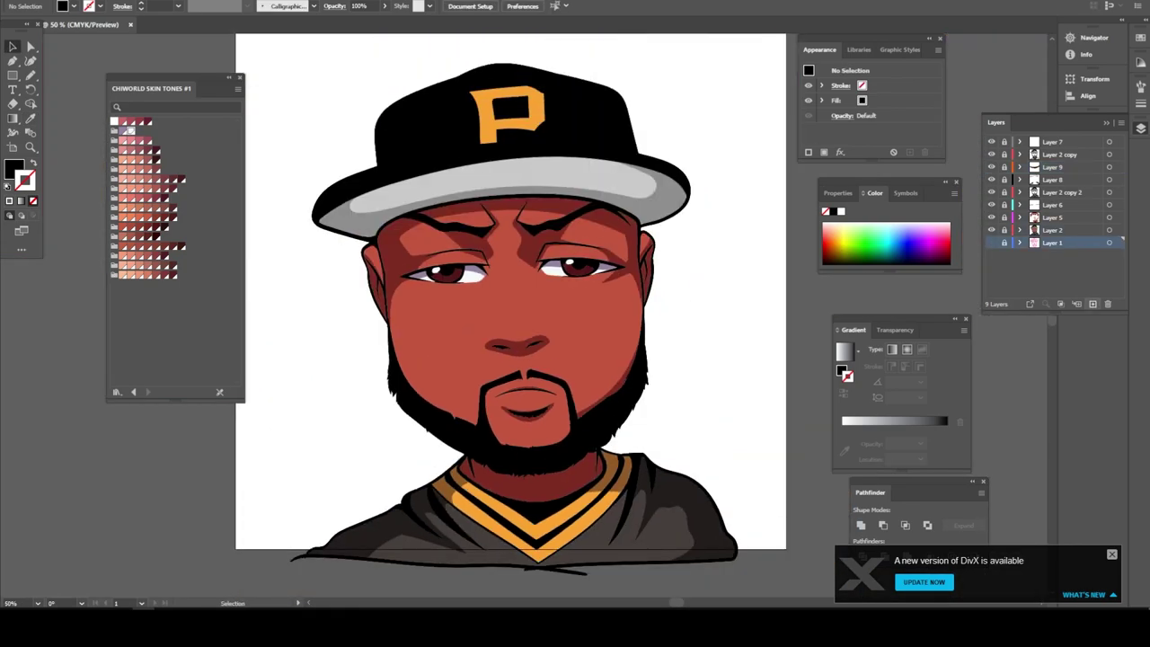
click(1093, 303)
click(24, 180)
double_click(24, 181)
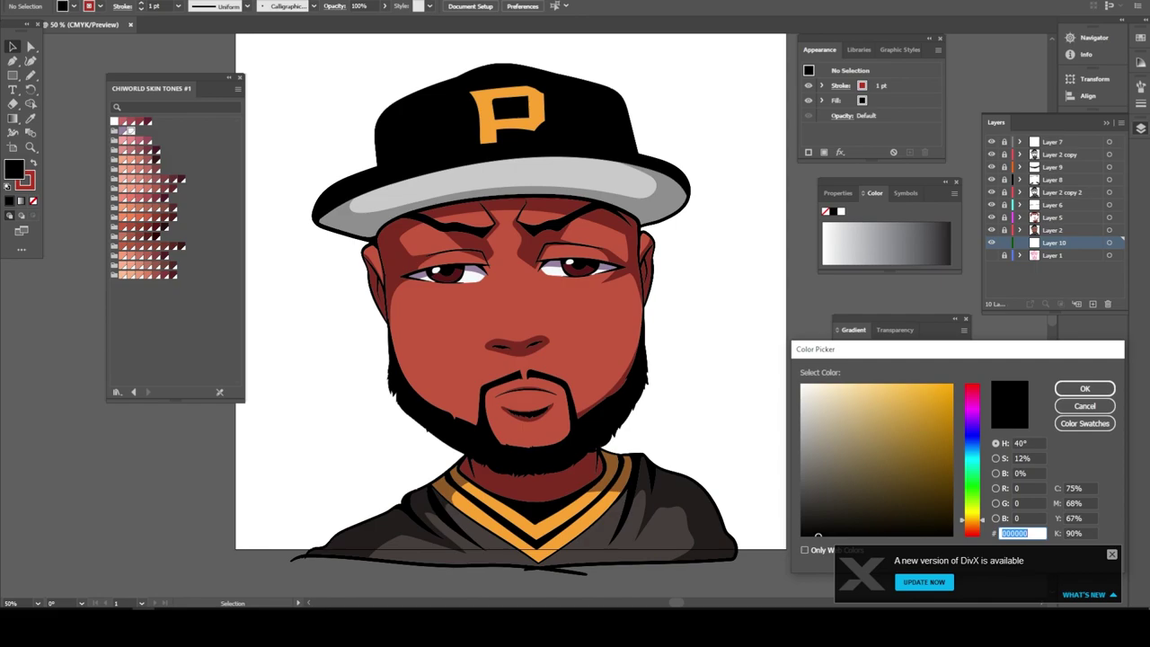
text(D8782A)
key(Escape)
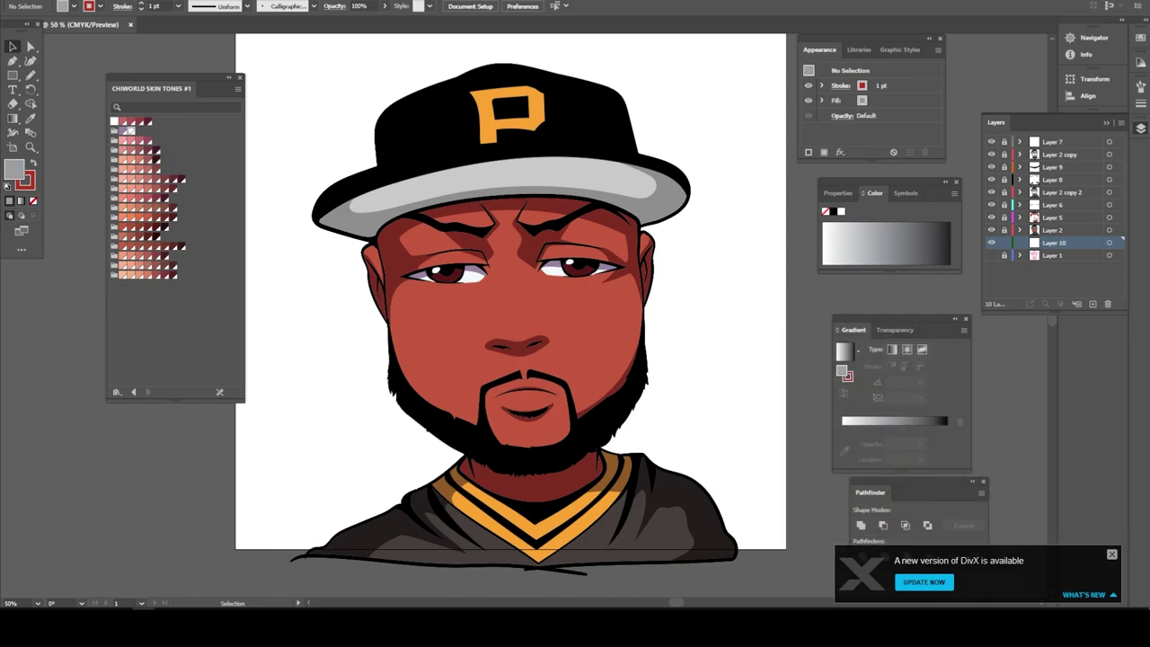
key(d)
double_click(14, 169)
text(AF7A4AF2922A)
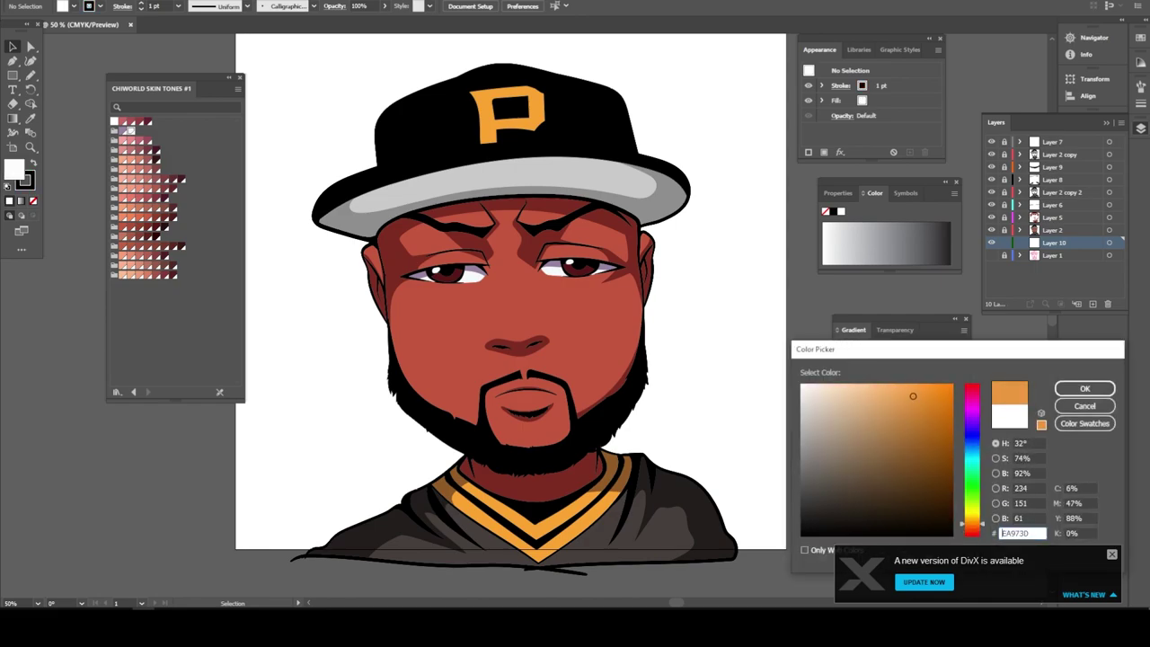
click(1085, 389)
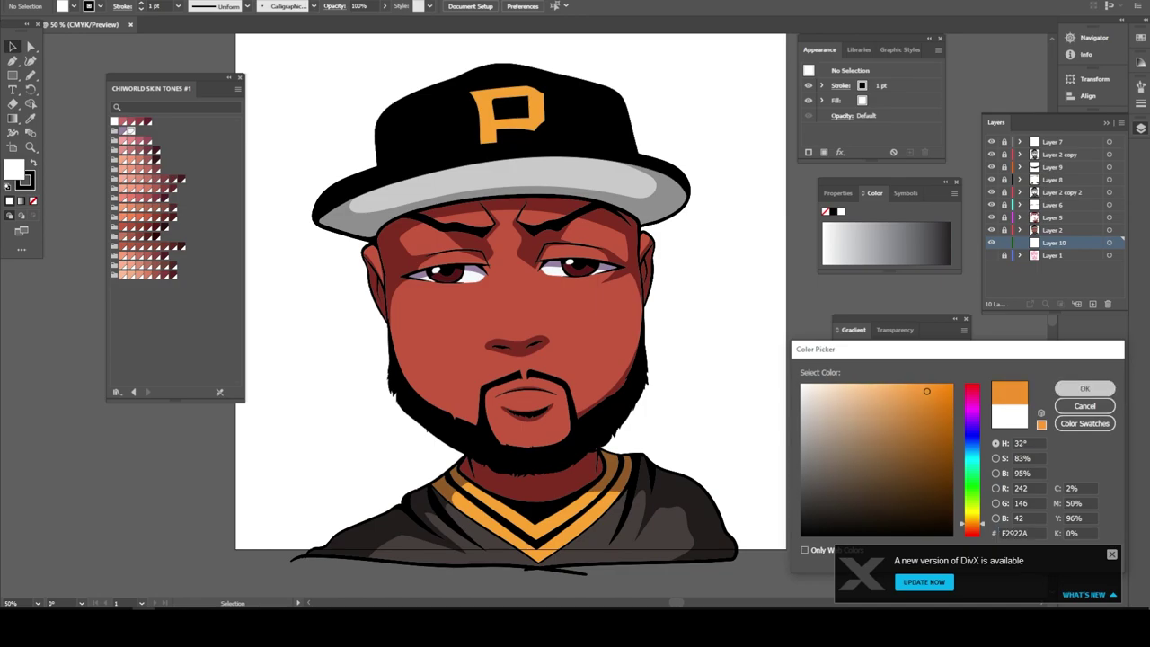
Step: Draw an orange rectangle covering the whole artboard and darken its fill
key(m)
drag(221, 45, 808, 594)
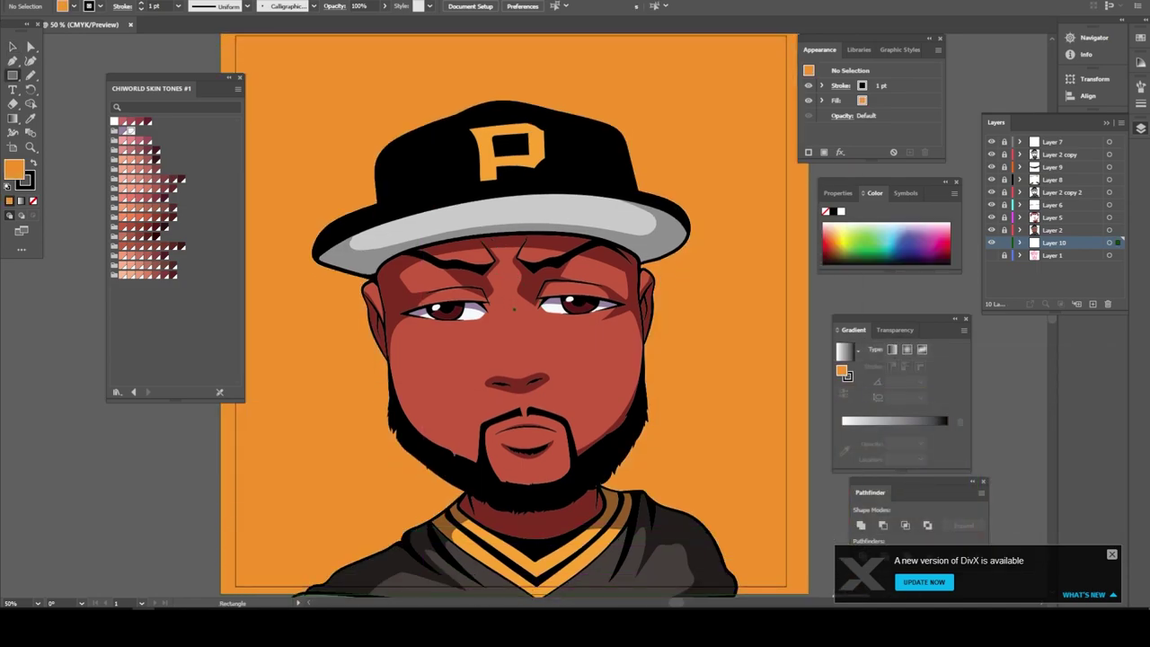
key(v)
double_click(14, 169)
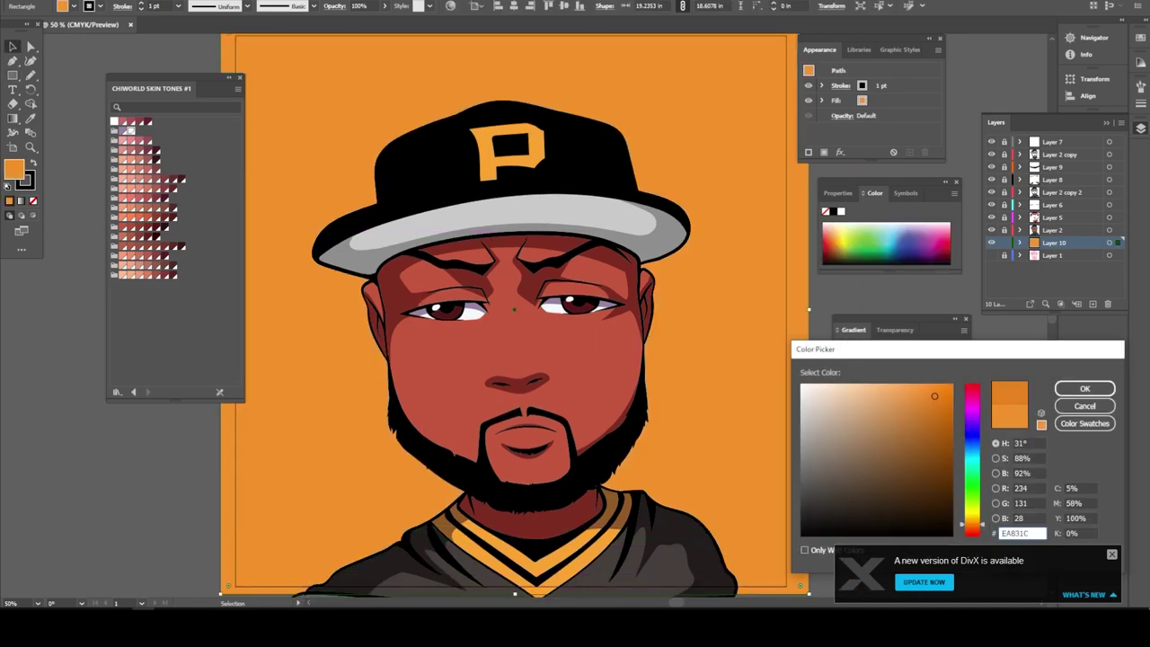
click(1085, 388)
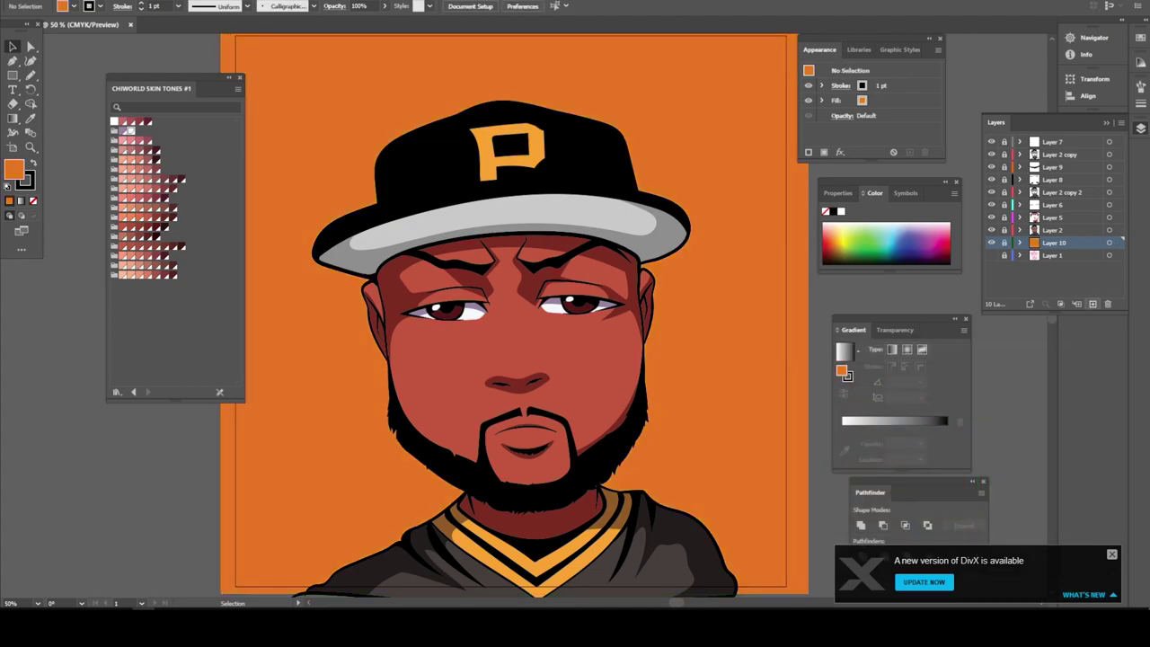
Step: Add Layer 11 and place a signature text object beside the sweater collar
click(1093, 304)
key(t)
click(370, 513)
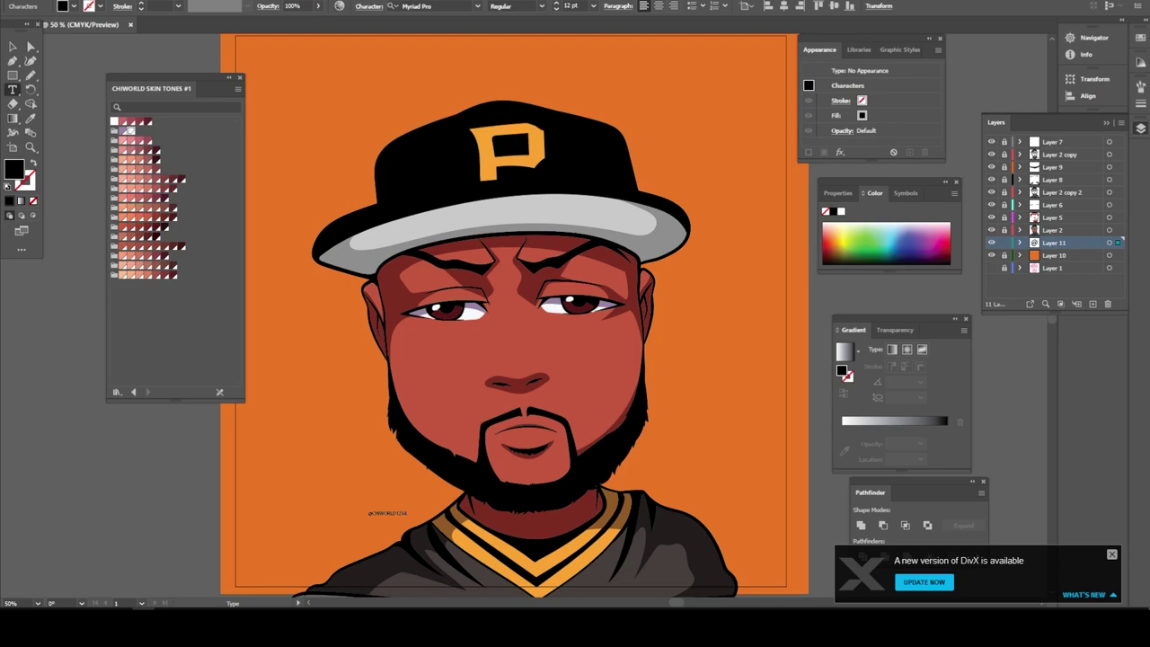
Step: Enlarge and tilt the signature, set it in the Pressio font, and deselect it
key(Escape)
mouse_move(408, 518)
mouse_down()
mouse_move(449, 530)
mouse_move(439, 492)
mouse_move(382, 534)
mouse_up()
click(427, 5)
text(Pressio)
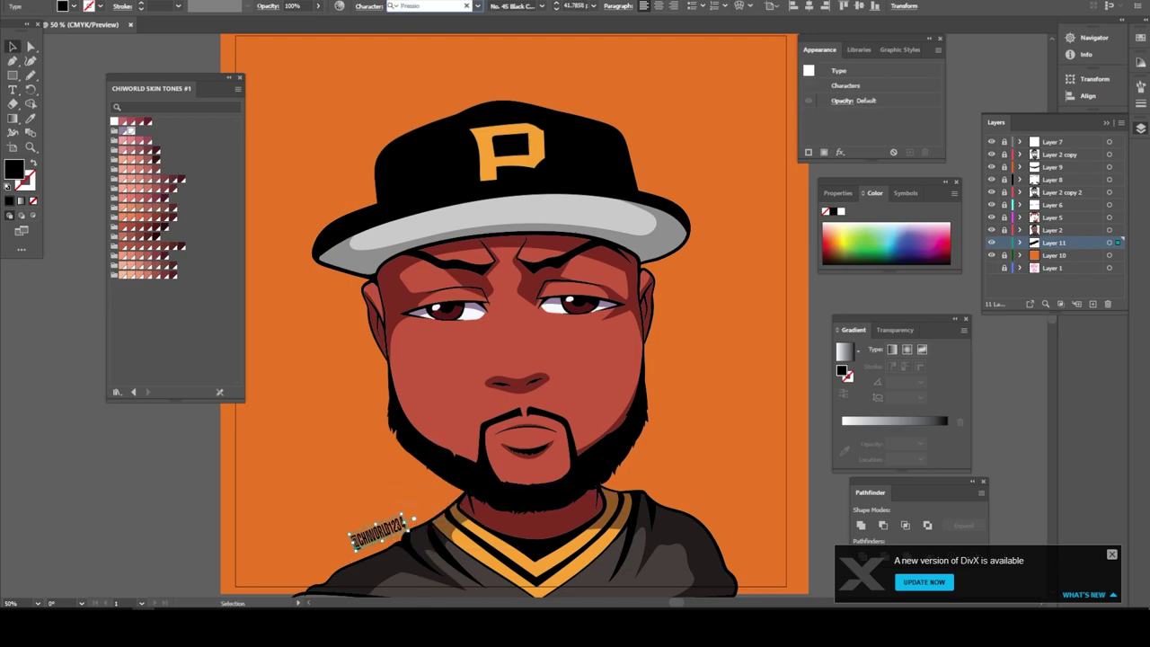
key(Return)
key(ctrl+shift+a)
key(ctrl+minus)
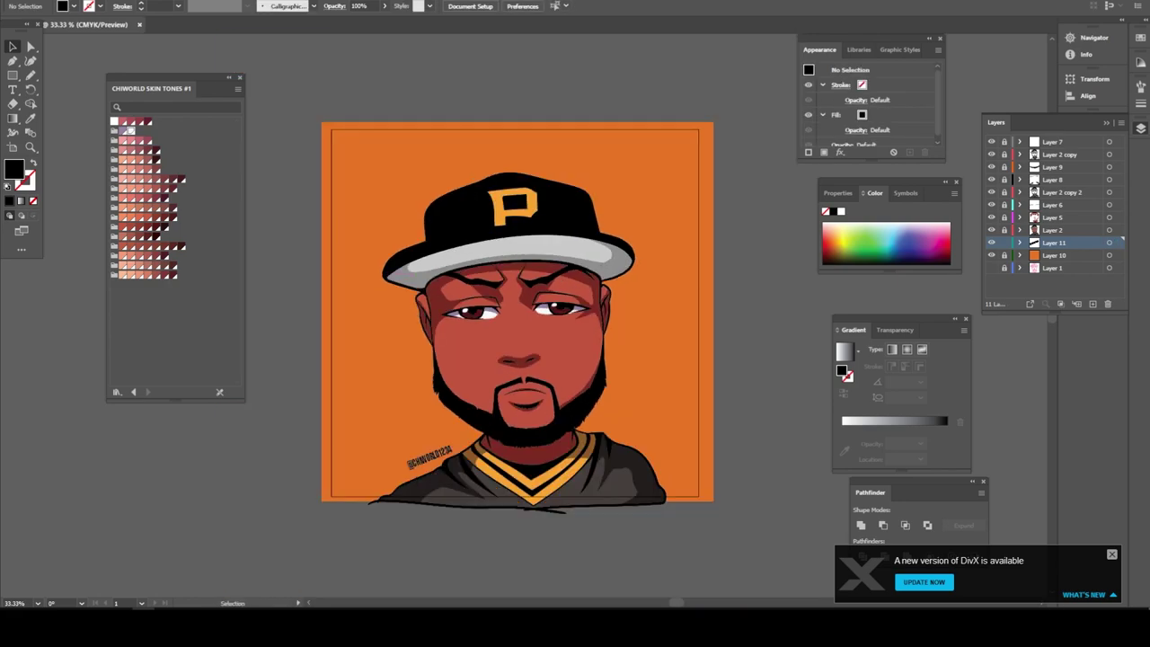
click(59, 1)
Step: Save a copy of the artwork under the file name 'boondocks 22'
click(72, 96)
key(BackSpace)
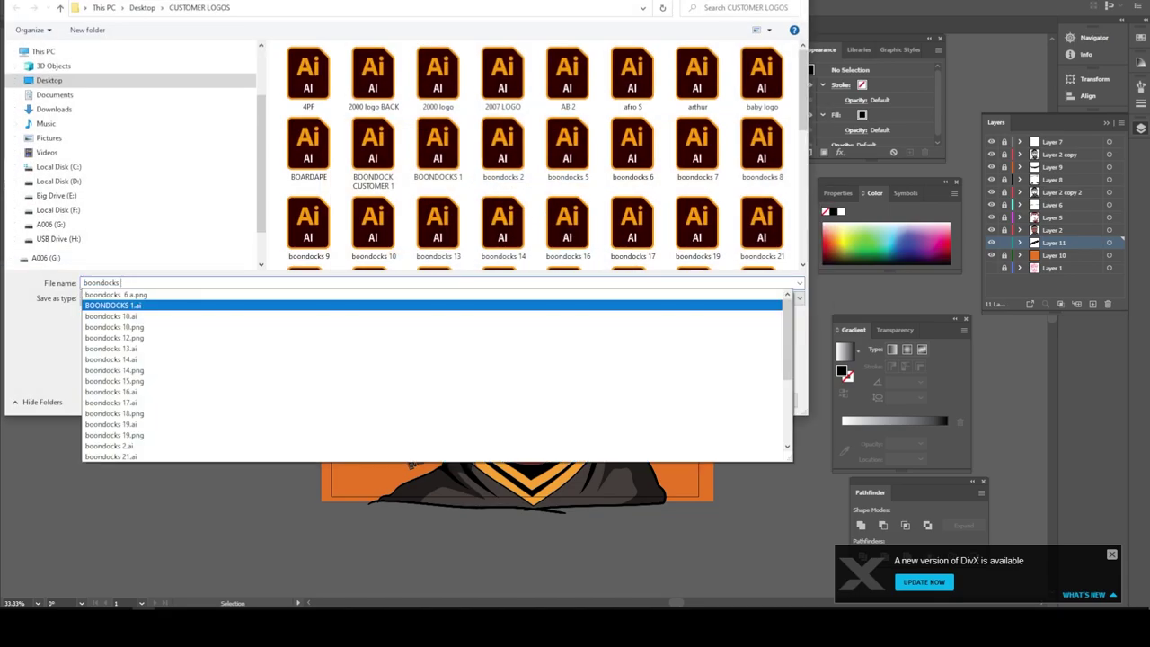
text(22)
key(Return)
key(Return)
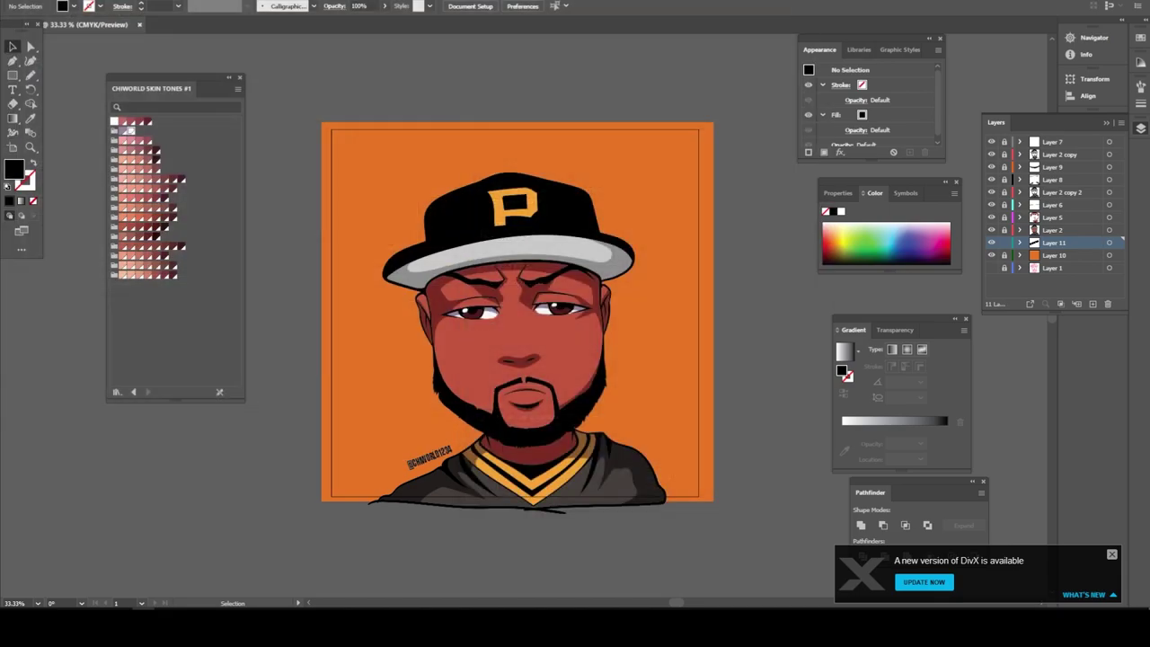